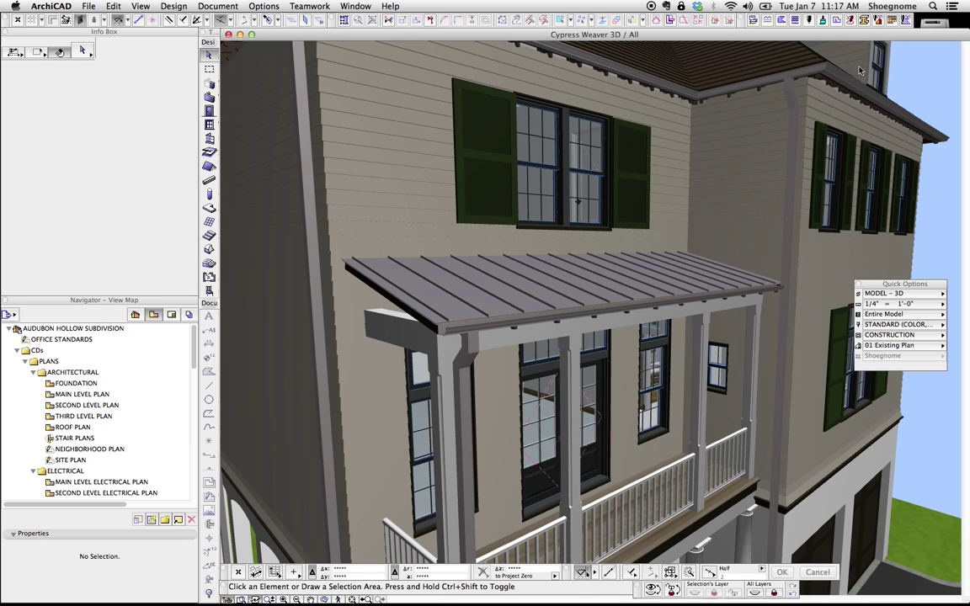
Select a standing seam beam on the porch roof and look up its assigned profile among the available profiles.
left_click_drag(887, 284, 910, 432)
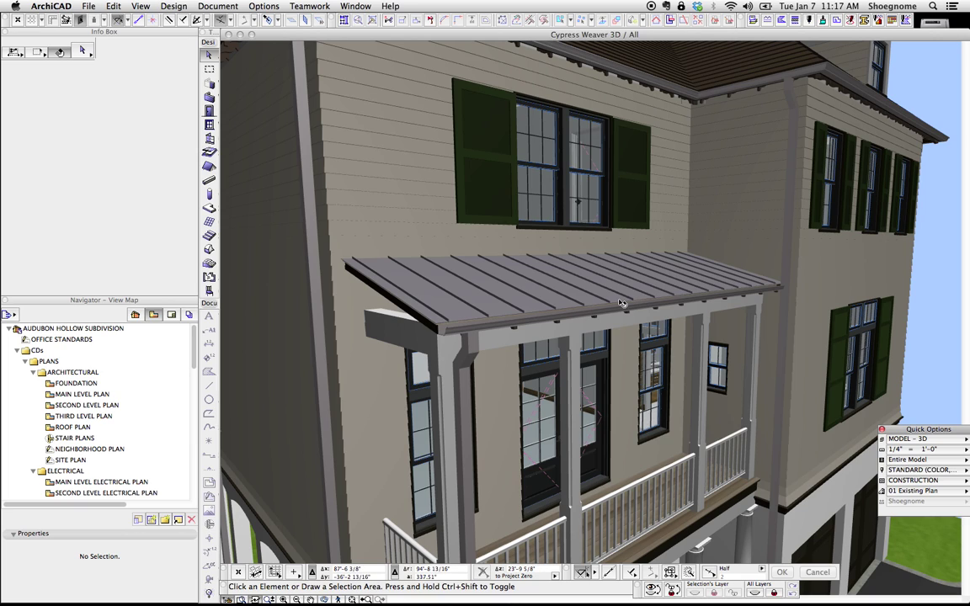
left_click(551, 285)
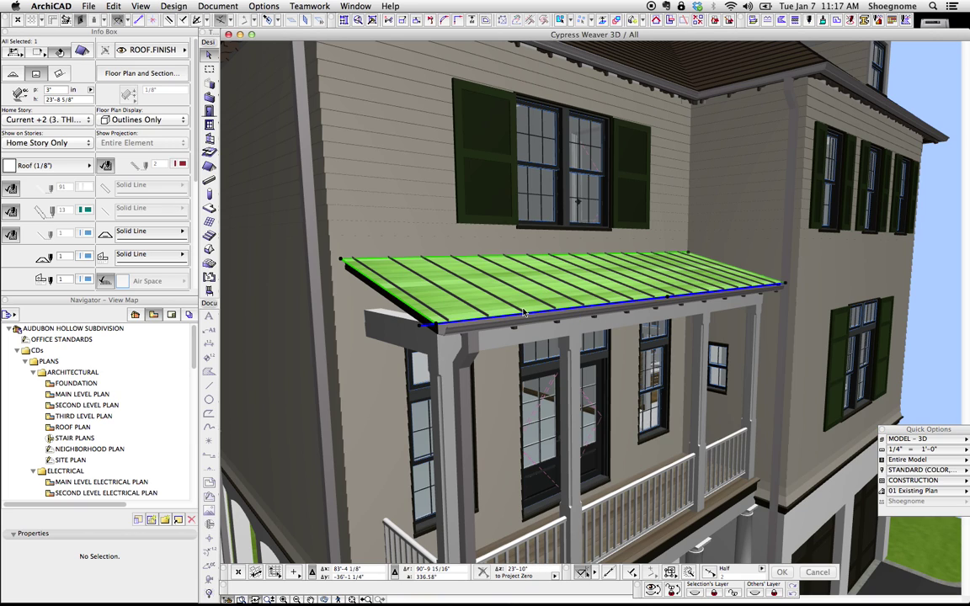
key("Escape")
left_click(523, 313)
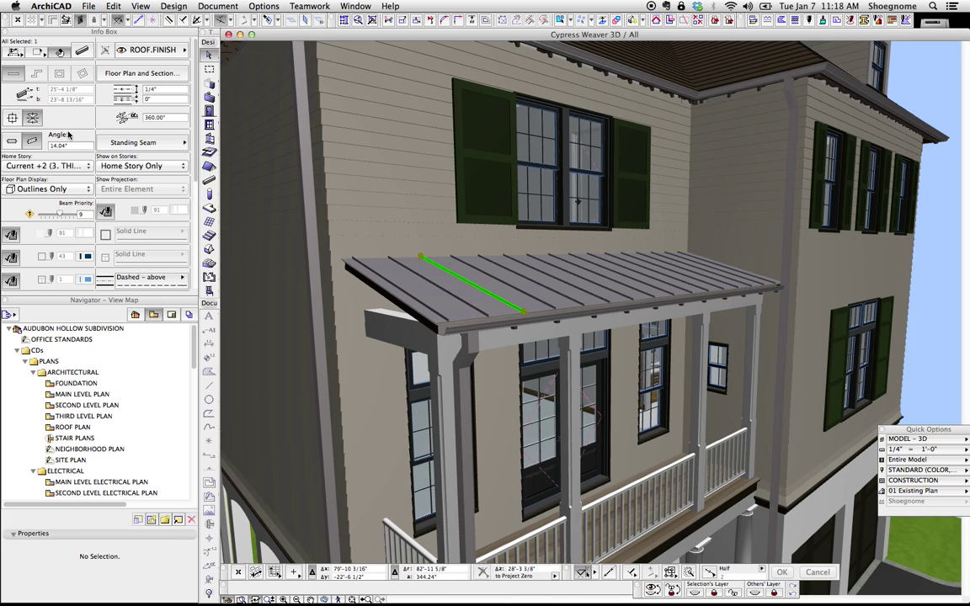
left_click(169, 150)
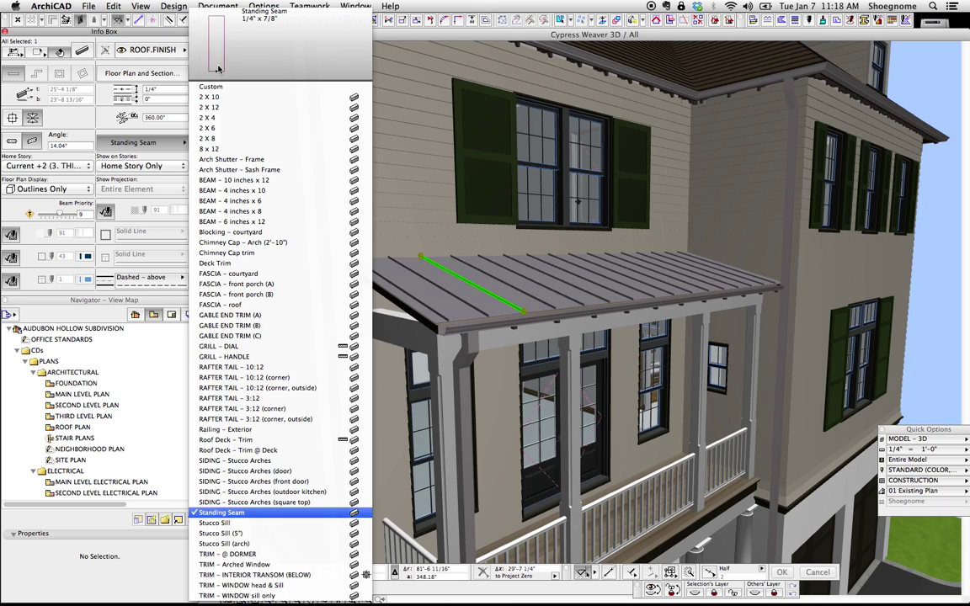
key("Escape")
key("Escape")
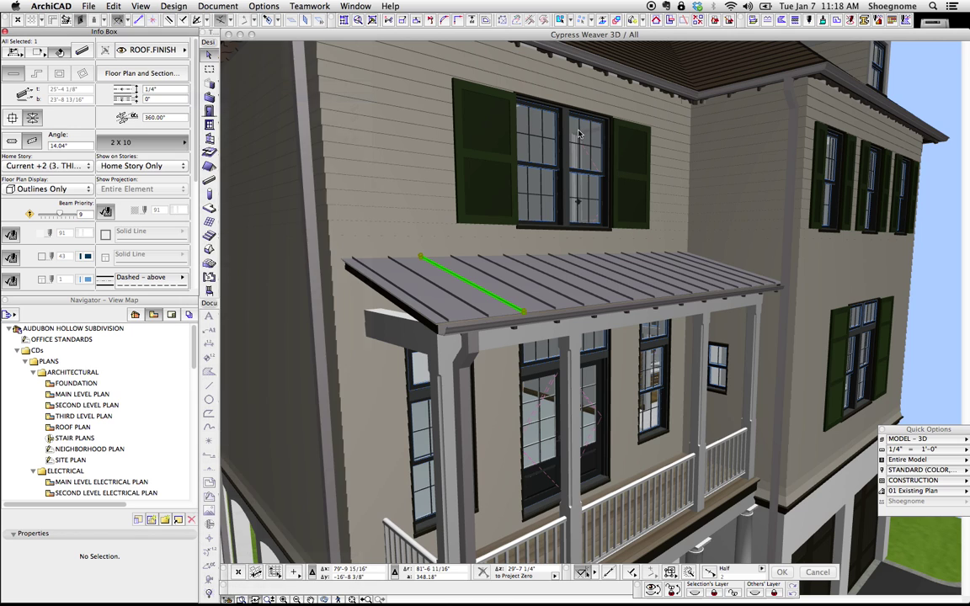
Select the main roof plane between the two dormers and look up its assigned wood shingle profile.
middle_click_drag(579, 128, 477, 154)
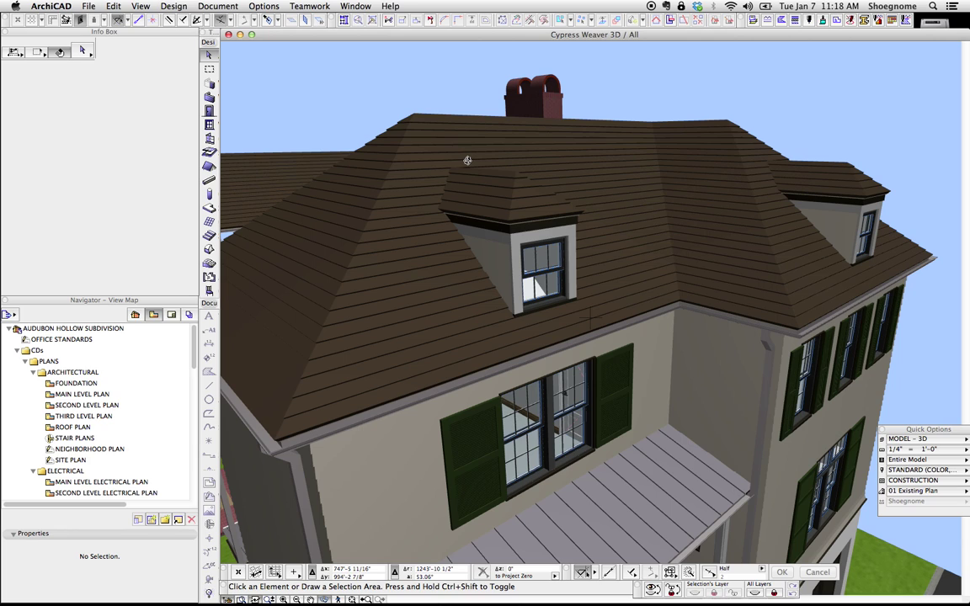
middle_click_drag(373, 214, 536, 219, "shift")
left_click(626, 236)
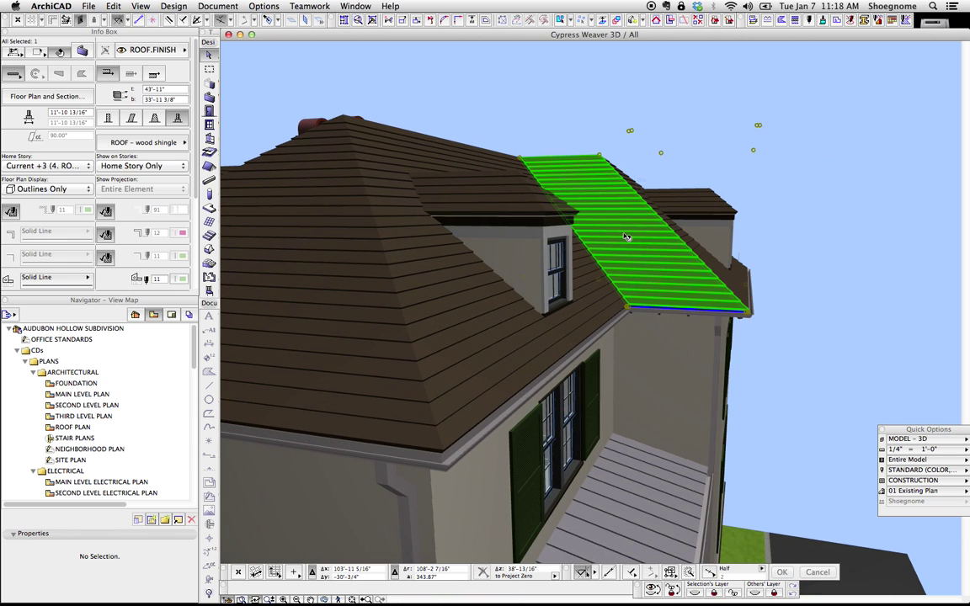
left_click(160, 143)
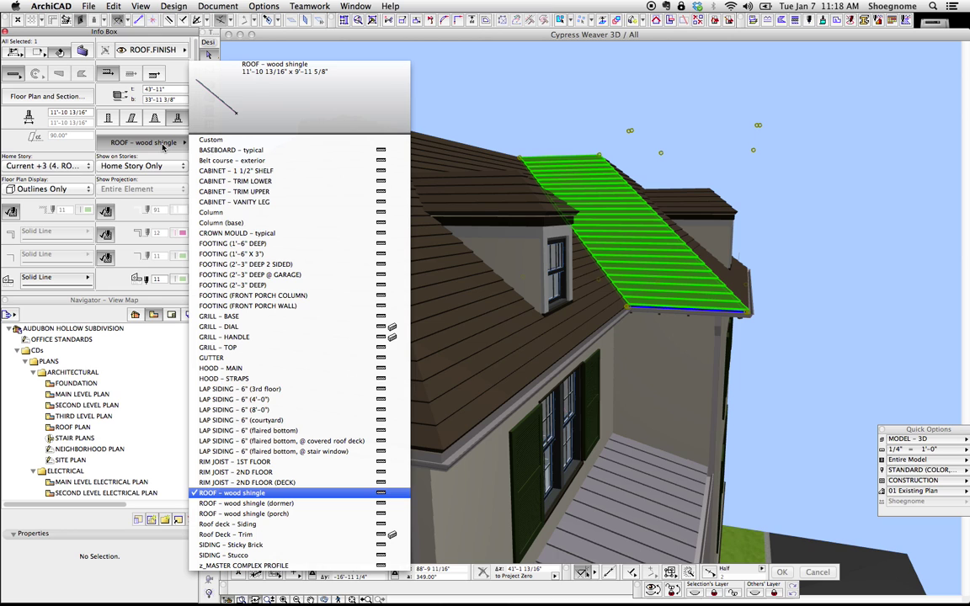
left_click(429, 167)
key("Escape")
key("o")
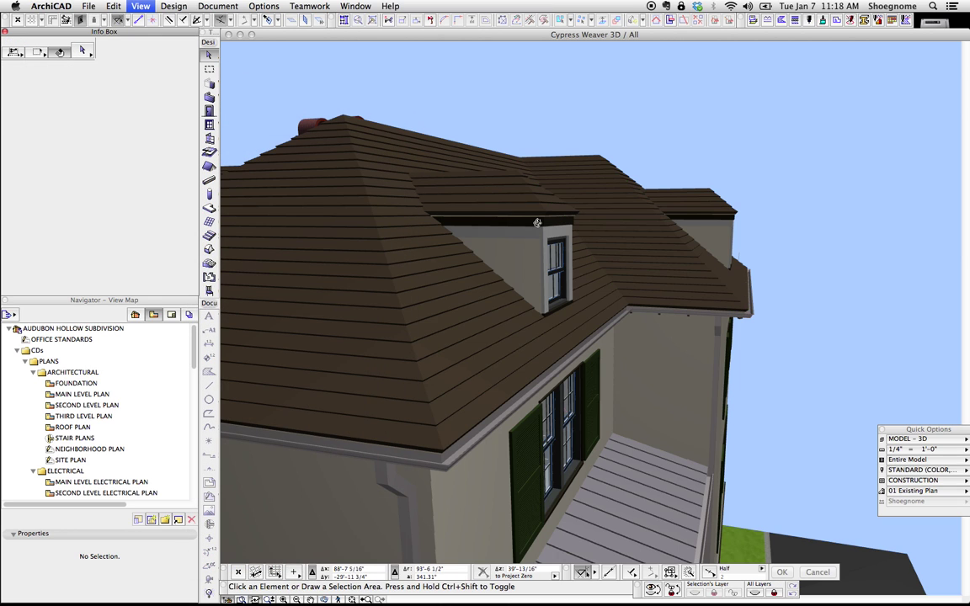
Examine the roof hips and select the gutter along the eave above the shuttered window to inspect it.
left_click_drag(537, 223, 428, 283)
scroll(491, 238, "down", 5)
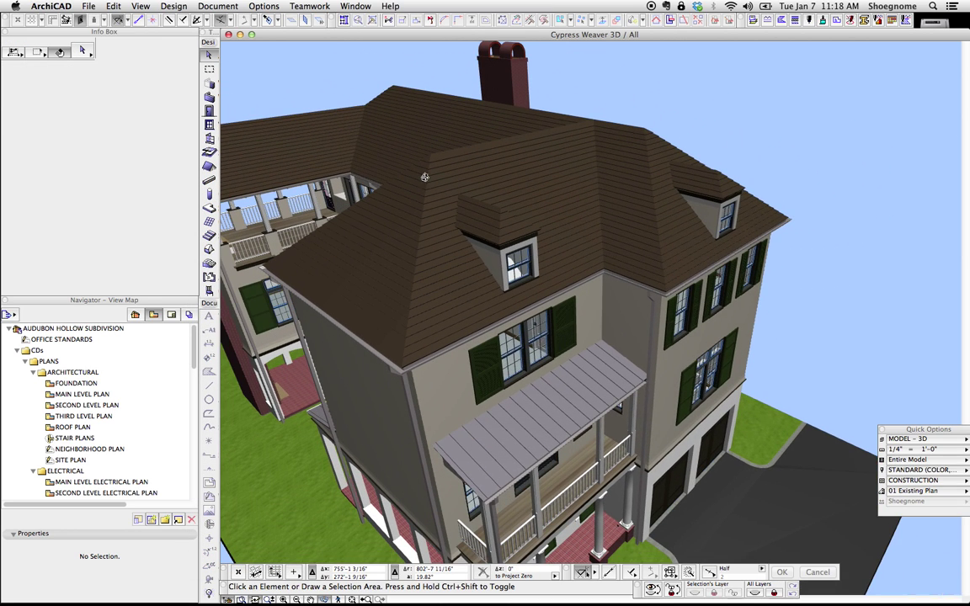
middle_click_drag(436, 192, 544, 300, "shift")
left_click(530, 300)
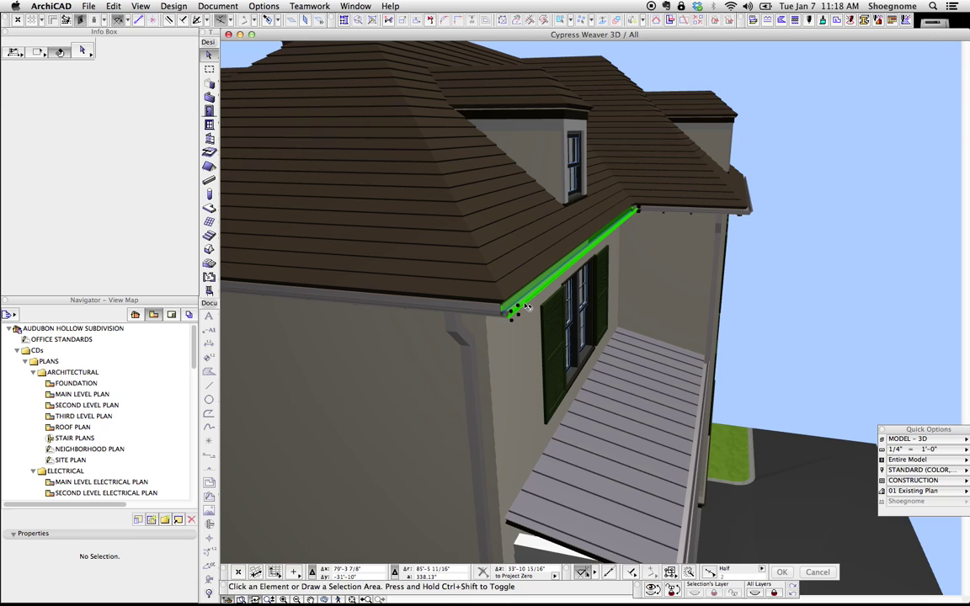
key("Escape")
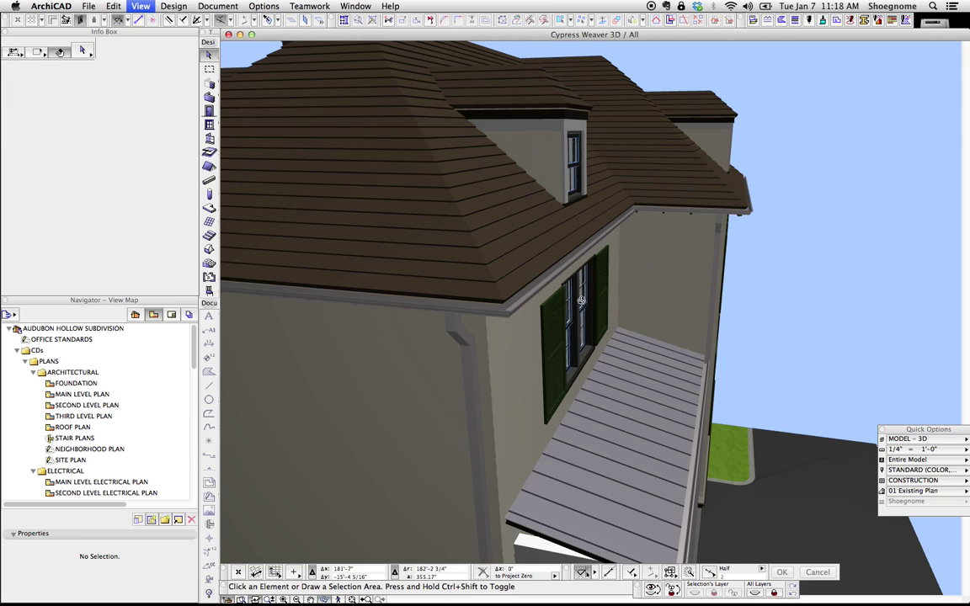
Hide the layer of the lap siding on the windowless side wall to inspect the house without its cladding.
middle_click_drag(647, 310, 558, 275, "shift")
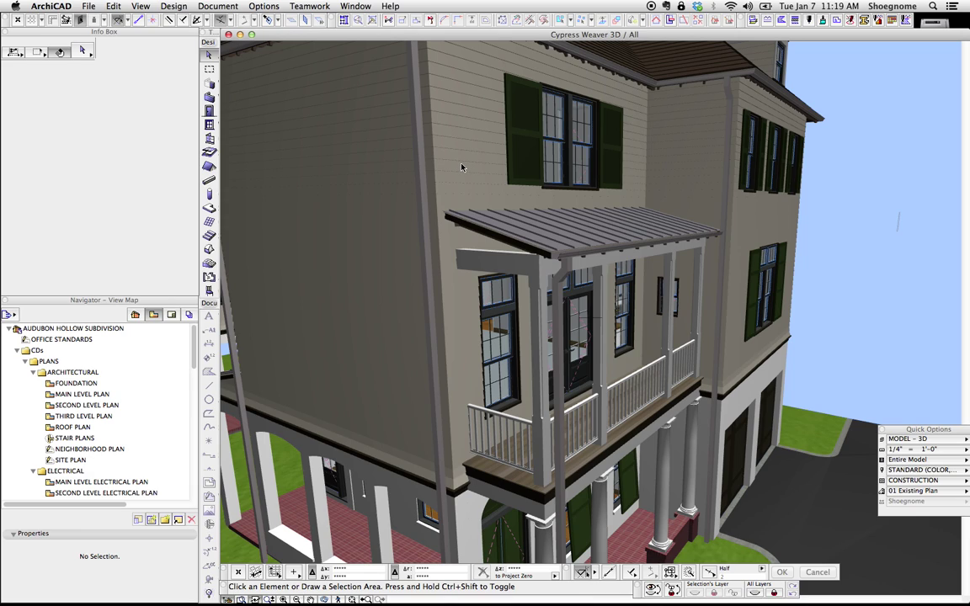
left_click(729, 414)
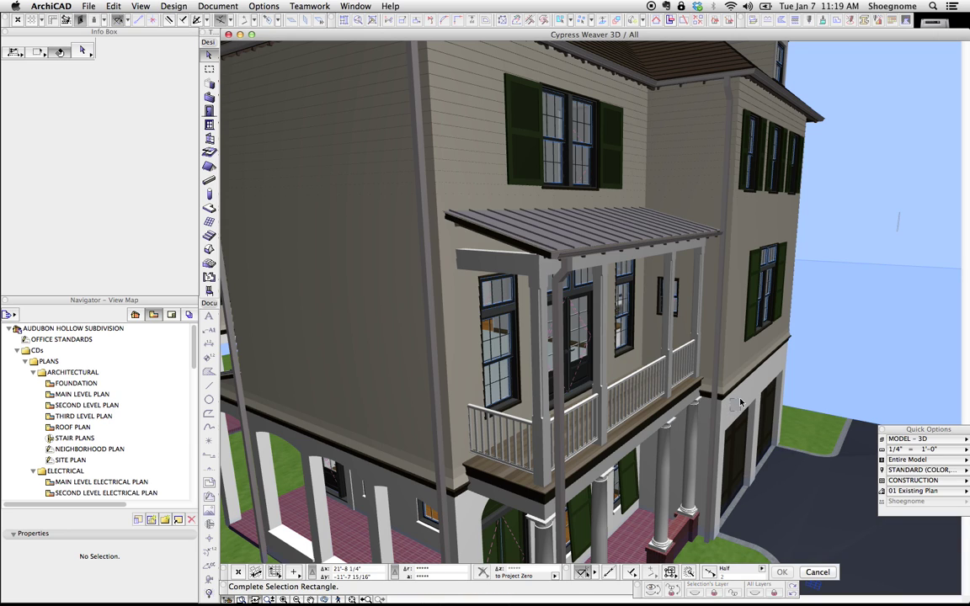
left_click(726, 389)
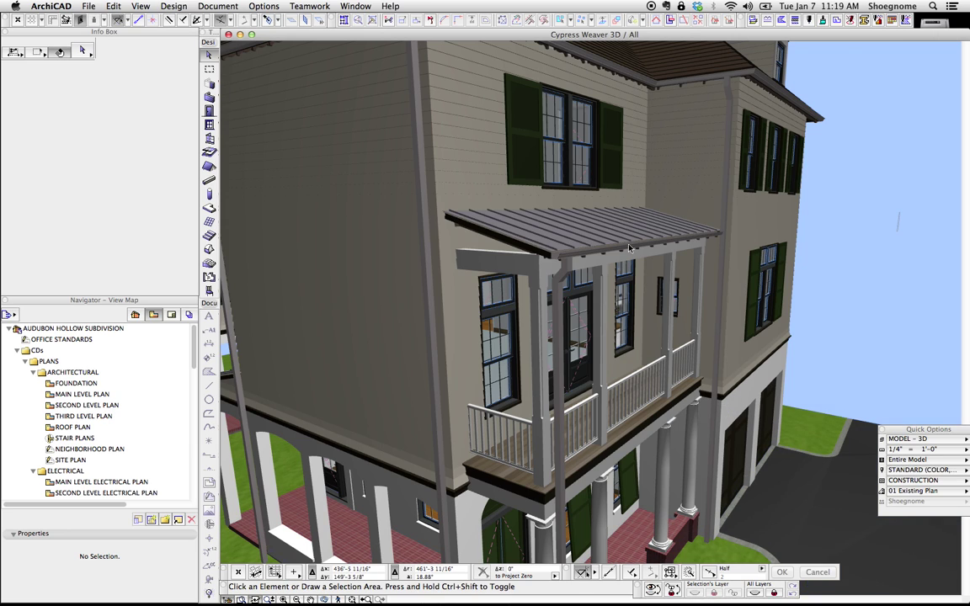
scroll(624, 246, "down", 3)
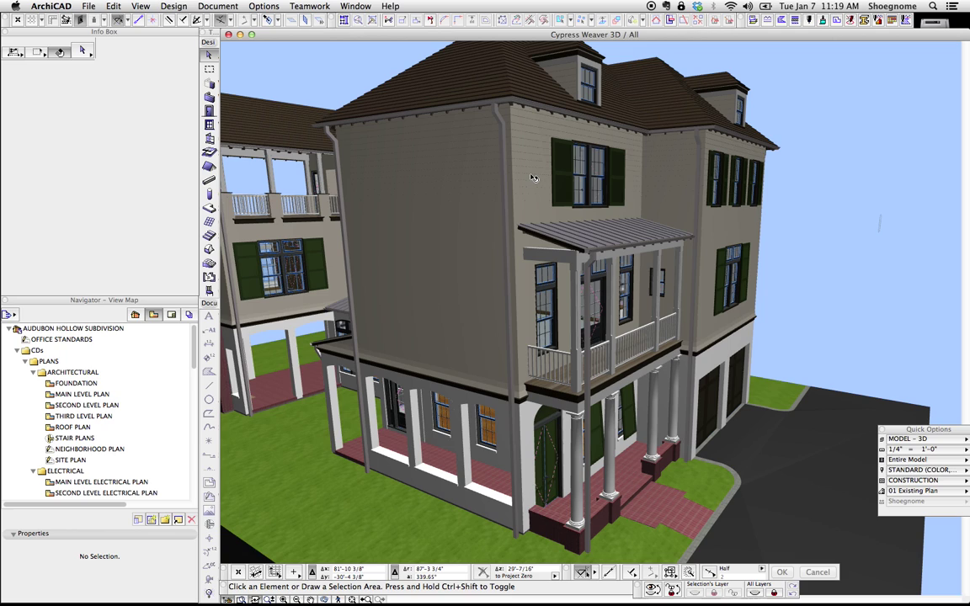
left_click(516, 132)
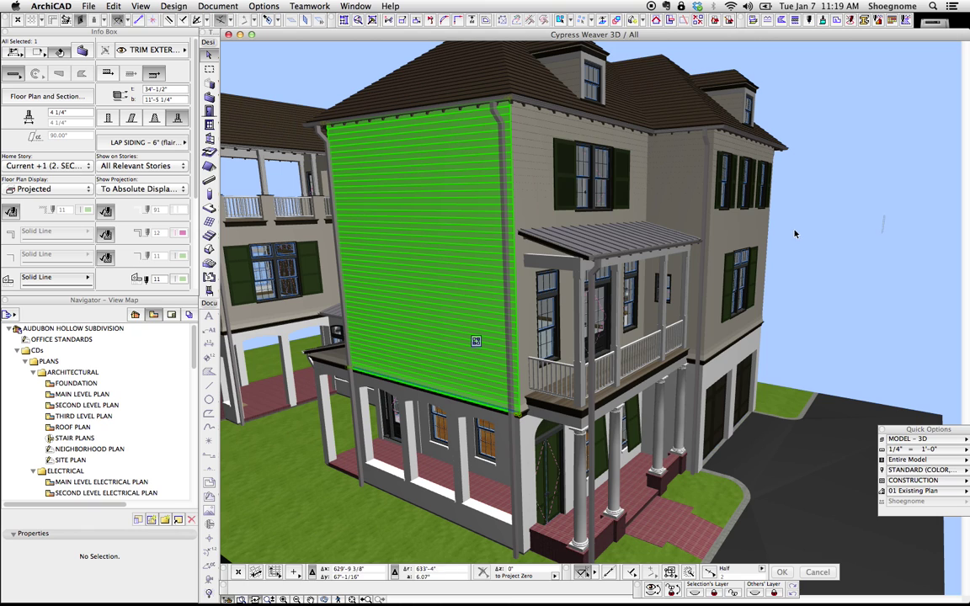
key("super+h")
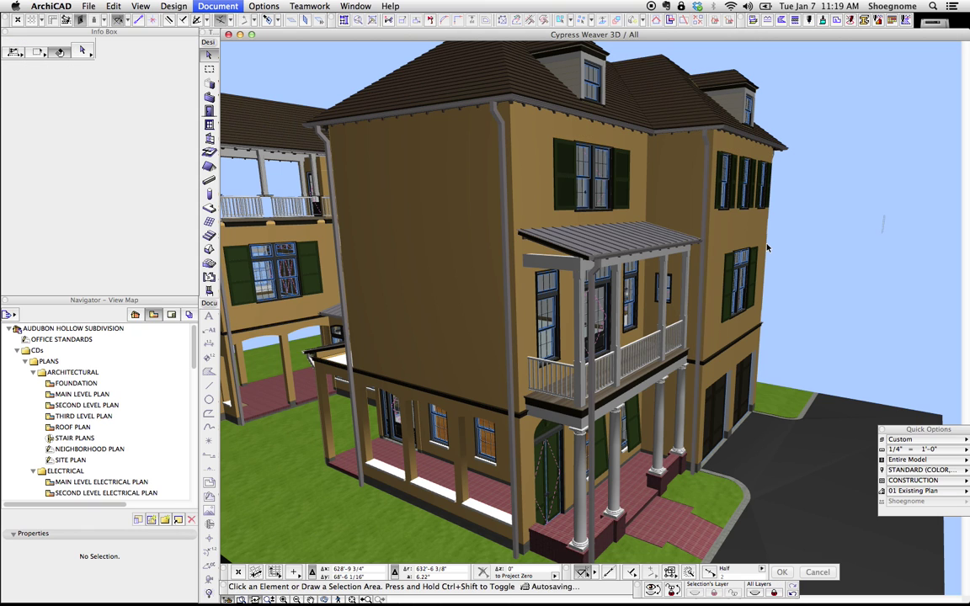
middle_click_drag(726, 240, 572, 283, "shift")
scroll(572, 284, "up", 2)
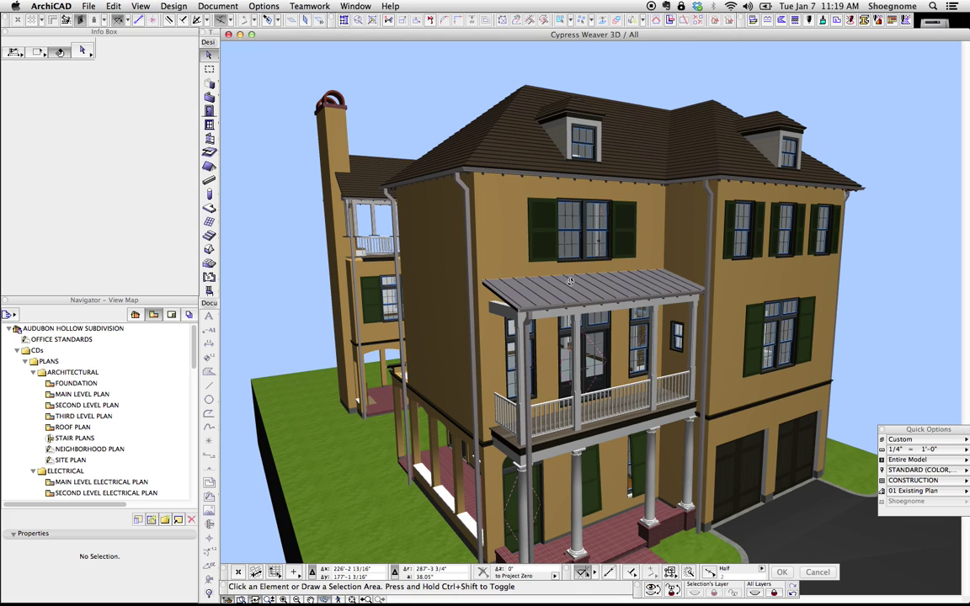
scroll(571, 281, "up", 1)
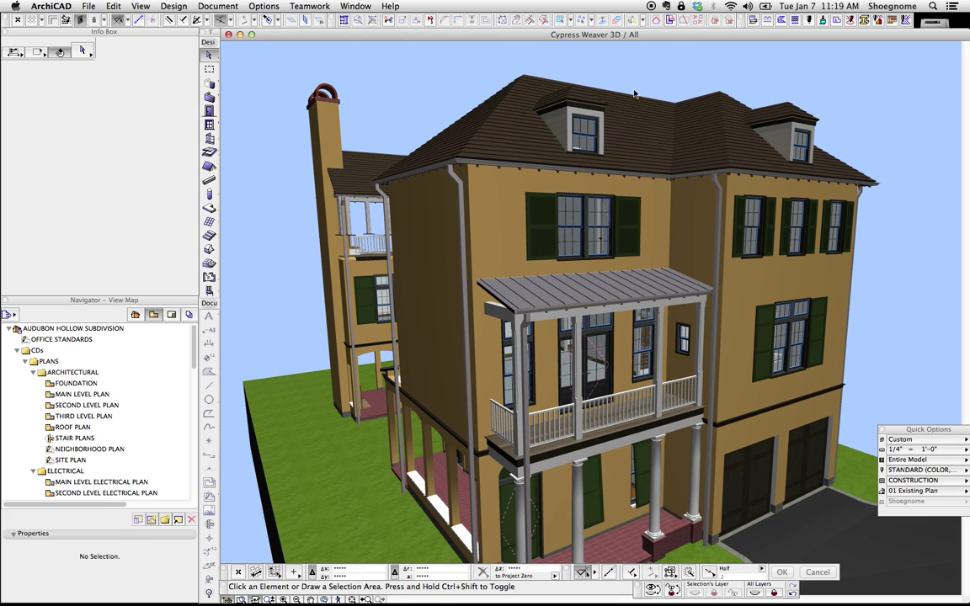
left_click(368, 5)
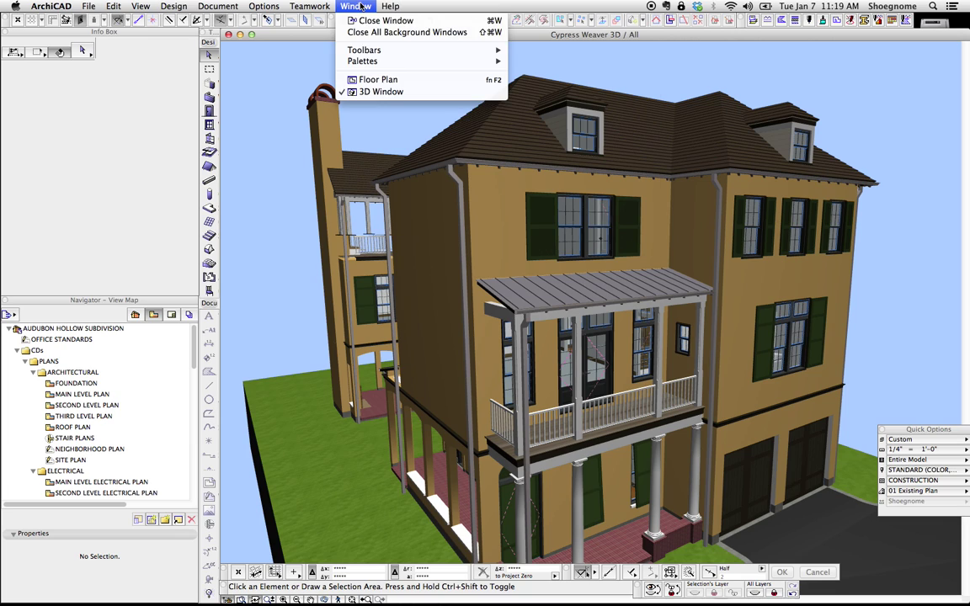
mouse_move(381, 66)
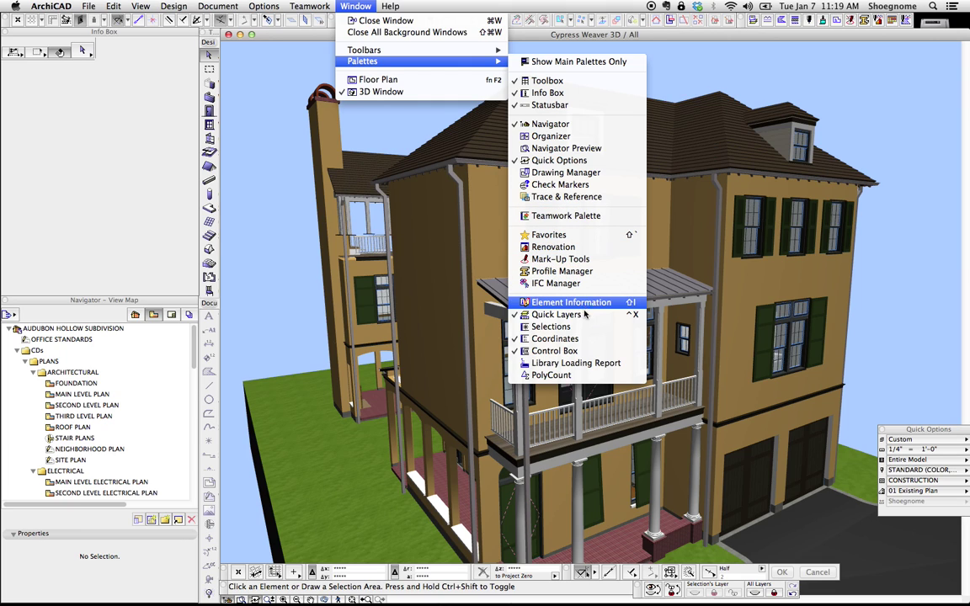
left_click(584, 315)
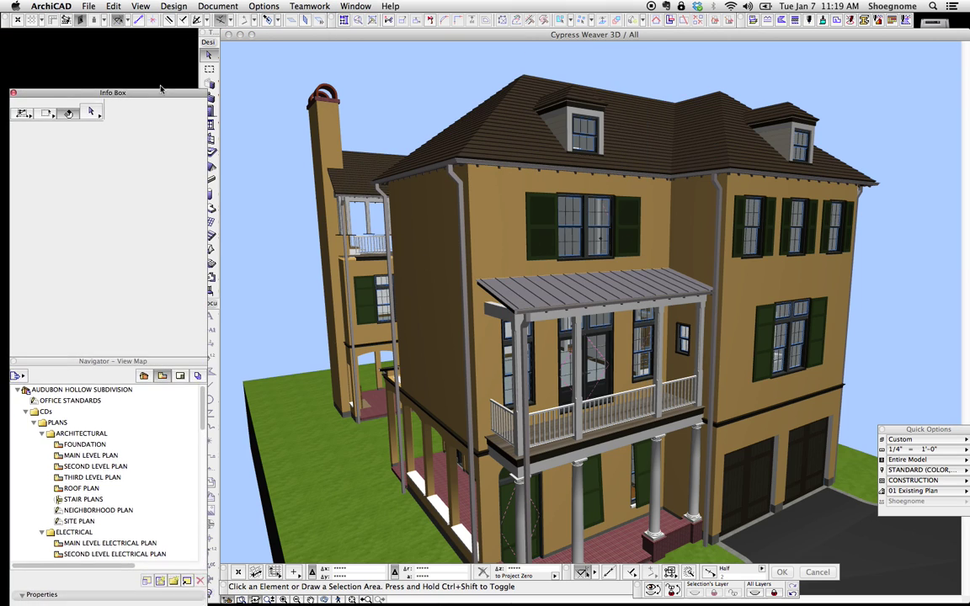
left_click(252, 34)
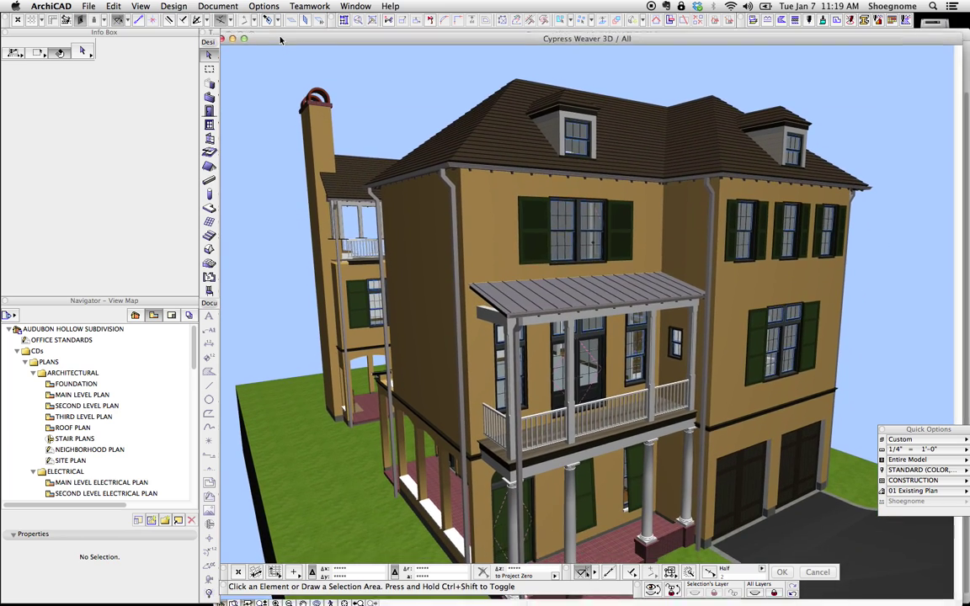
Restore the MODEL - 3D layer combination.
left_click(910, 439)
left_click(842, 485)
Select the stucco siding on the ground-floor corner beside the front door and look up its assigned profile.
scroll(544, 267, "up", 5)
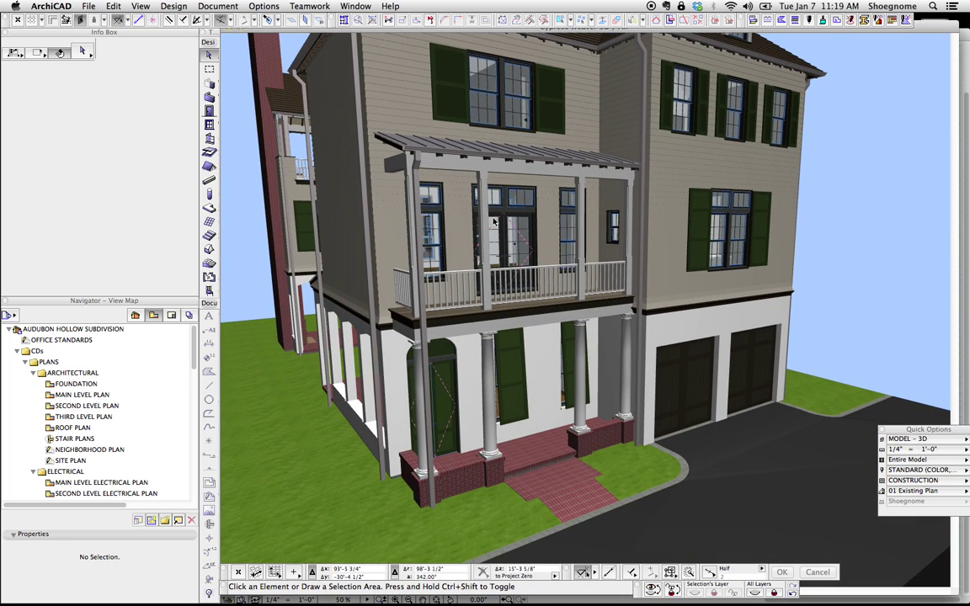
scroll(392, 179, "up", 1)
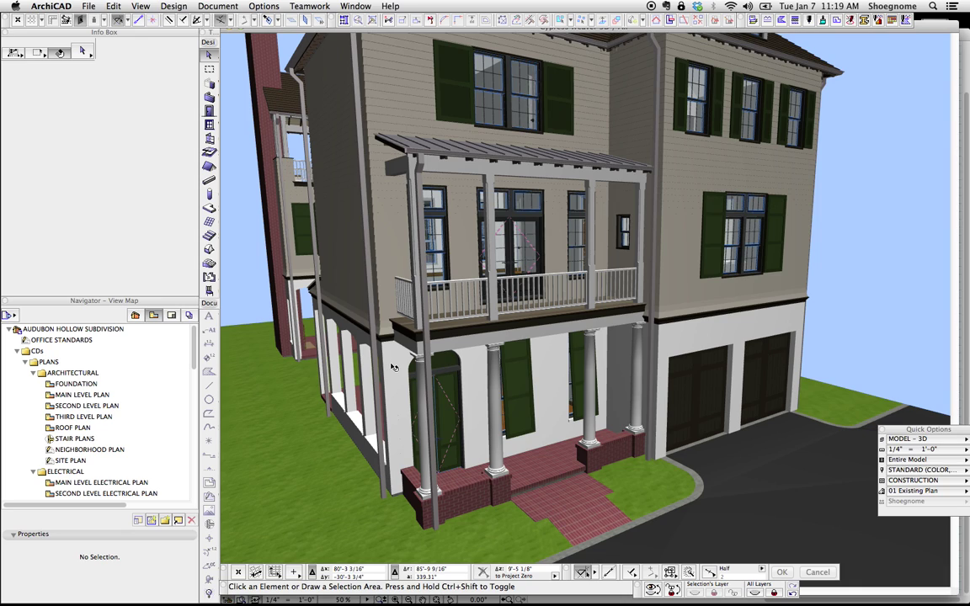
left_click(387, 361)
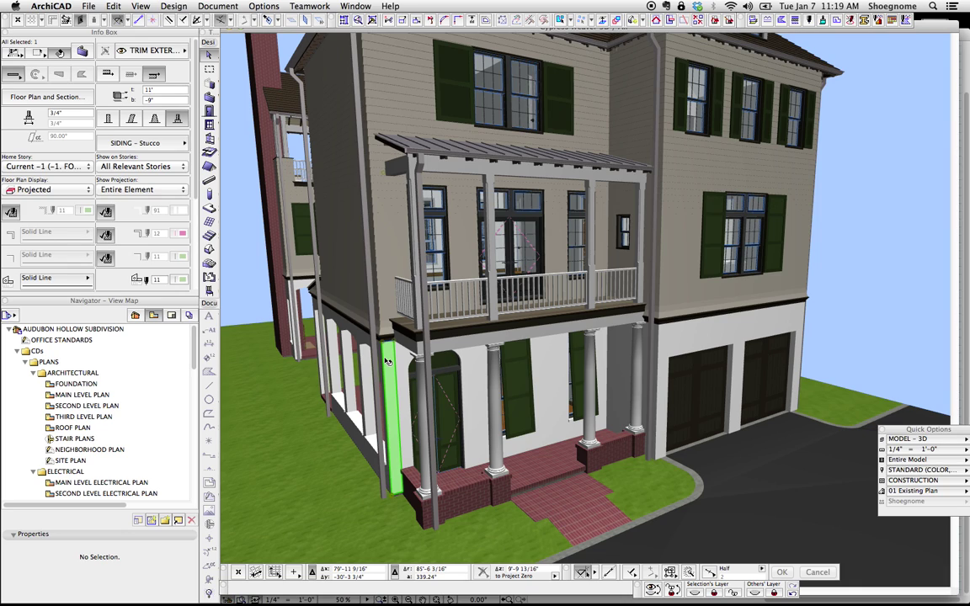
key("Escape")
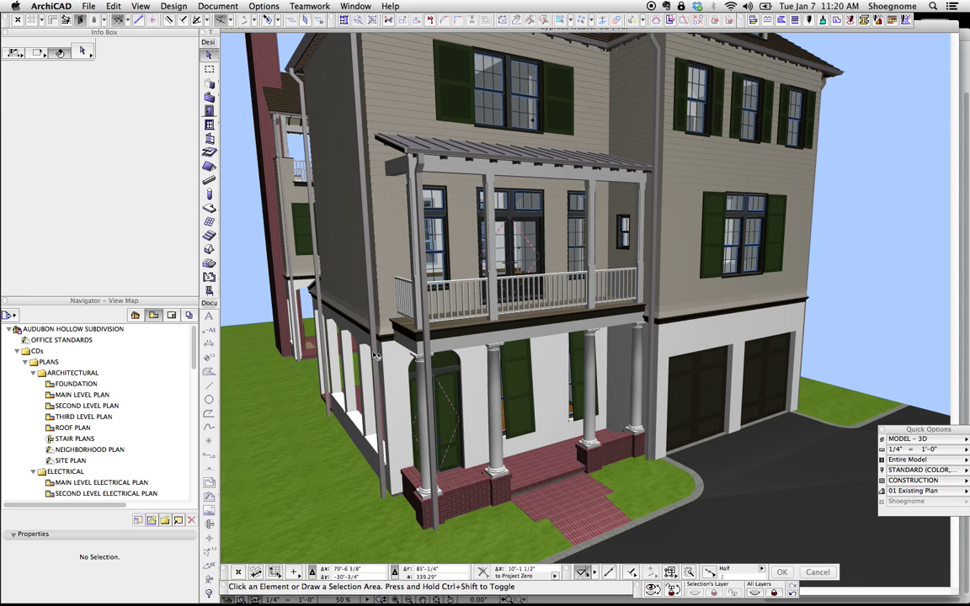
left_click(376, 356)
left_click(132, 143)
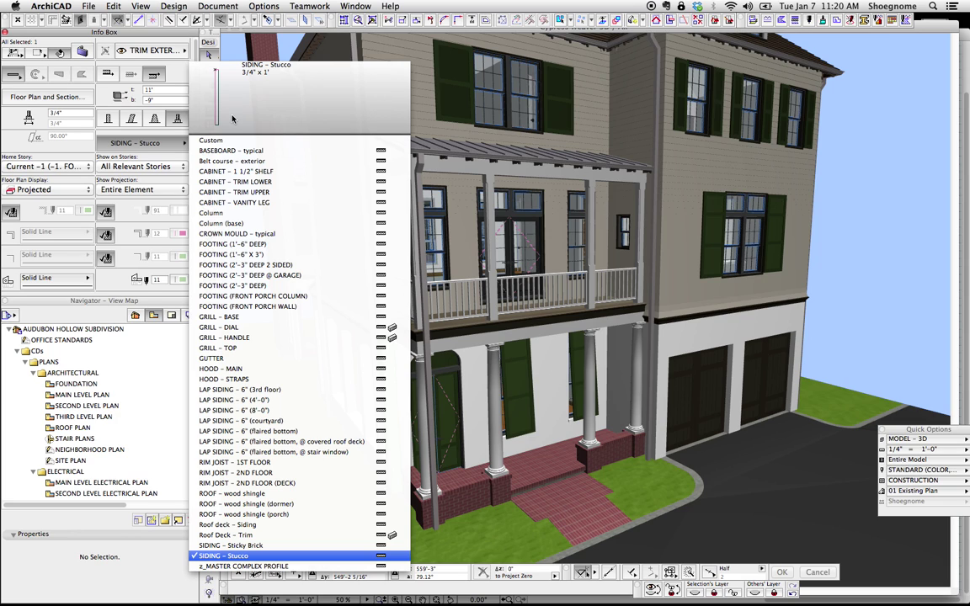
key("Escape")
scroll(348, 222, "up", 3)
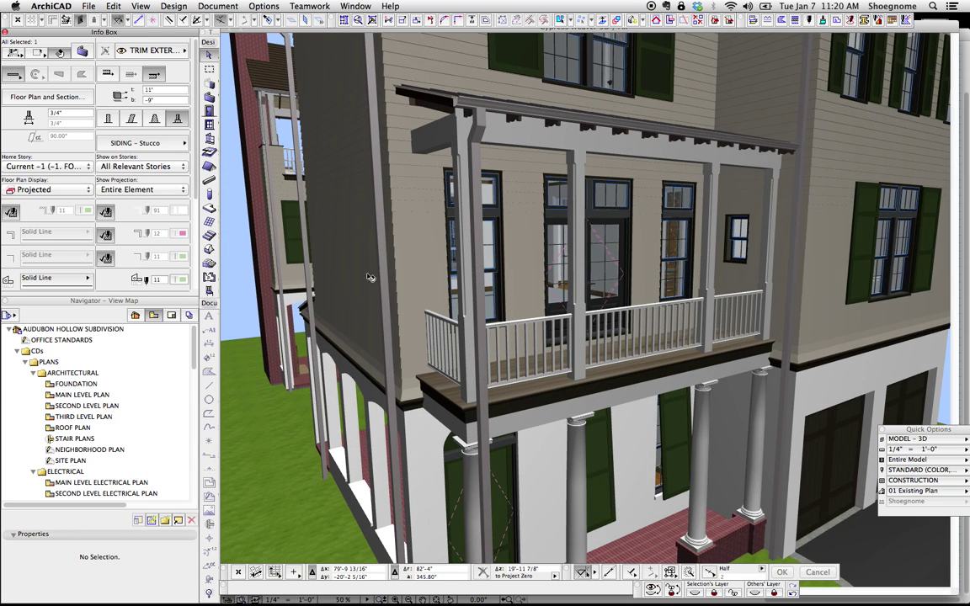
scroll(380, 294, "up", 1)
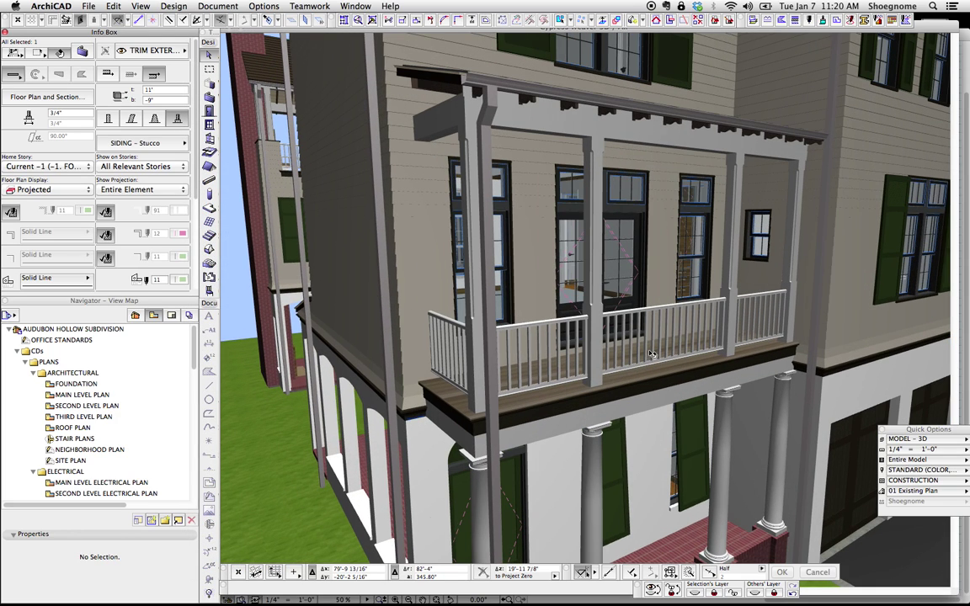
key("Escape")
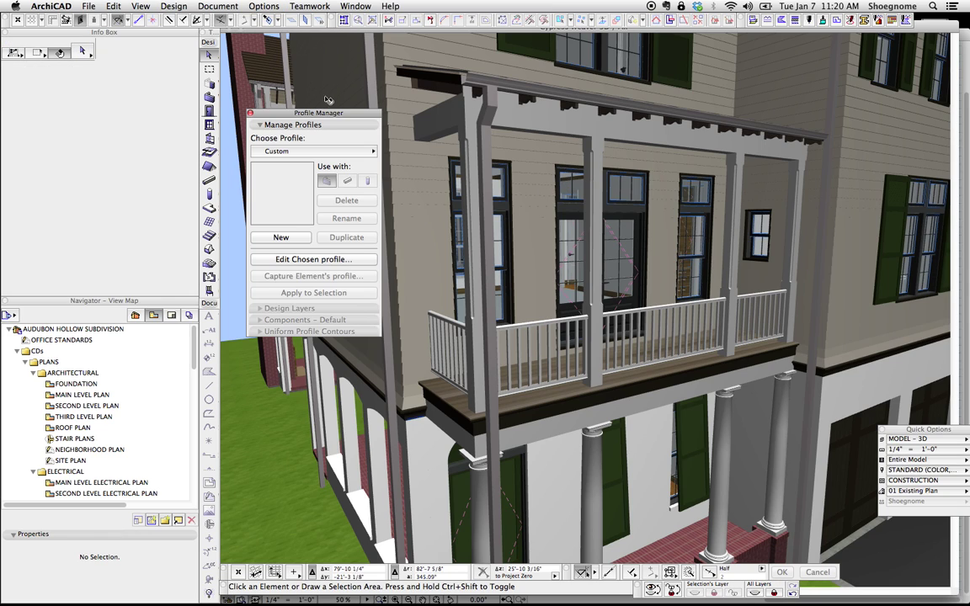
Choose the LAP SIDING - 6" (3rd floor) profile in the Profile Manager and open it in the Profile Editor.
left_click_drag(286, 99, 753, 115)
left_click(750, 152)
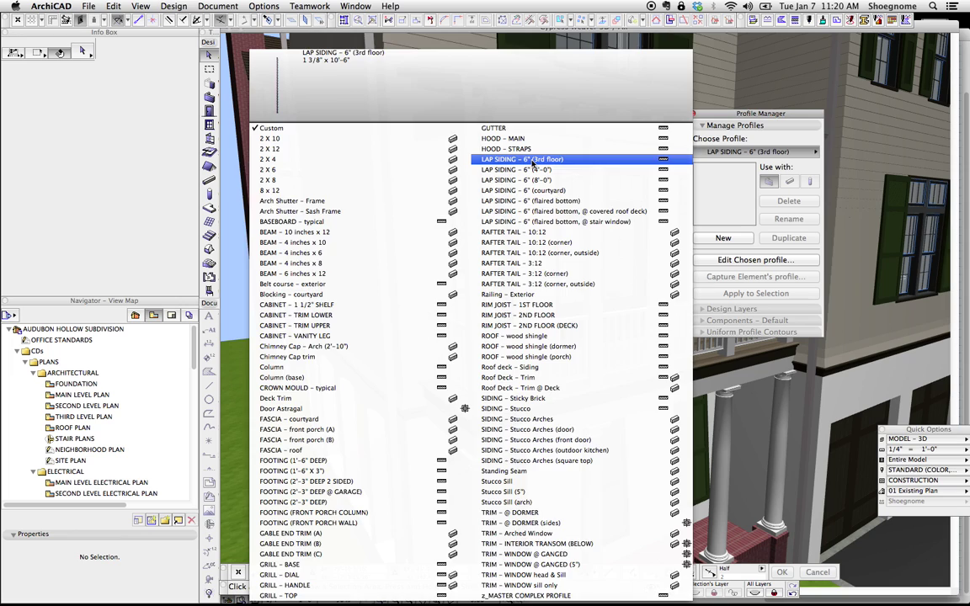
left_click(505, 159)
left_click(731, 259)
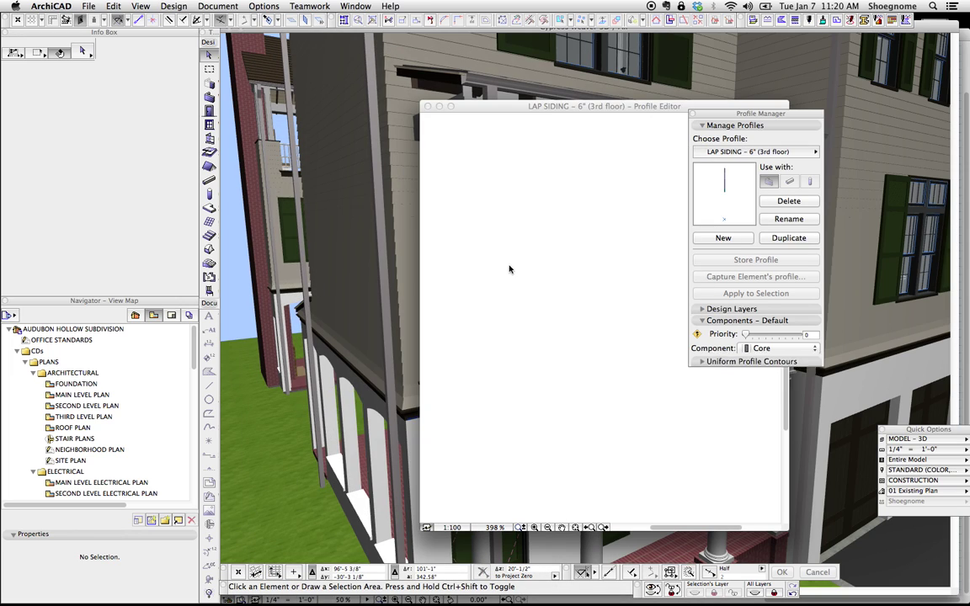
scroll(556, 202, "up", 6)
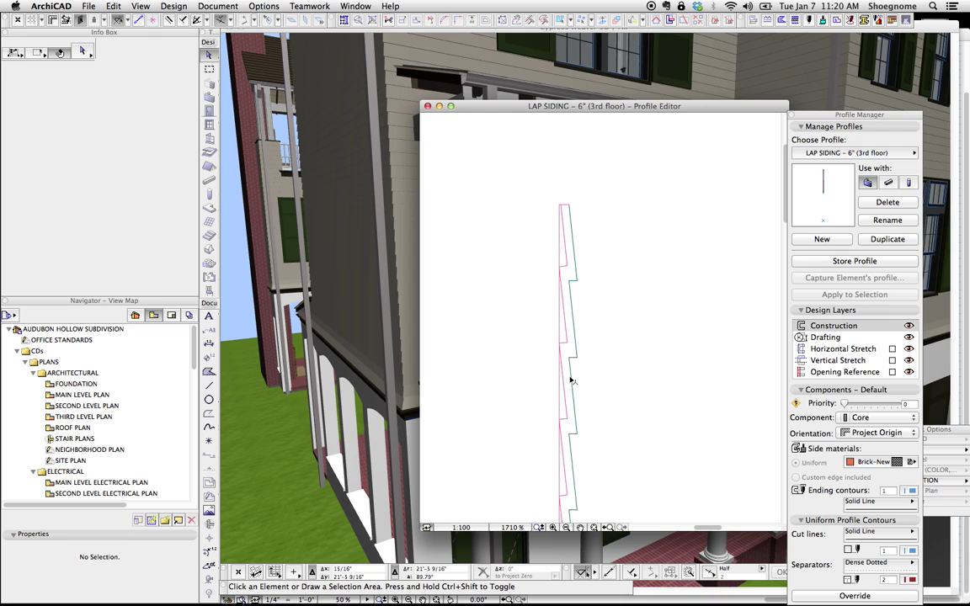
Select the finish material fill and individual sheathing wedges in the lap siding profile to examine how it is built up.
left_click(571, 367)
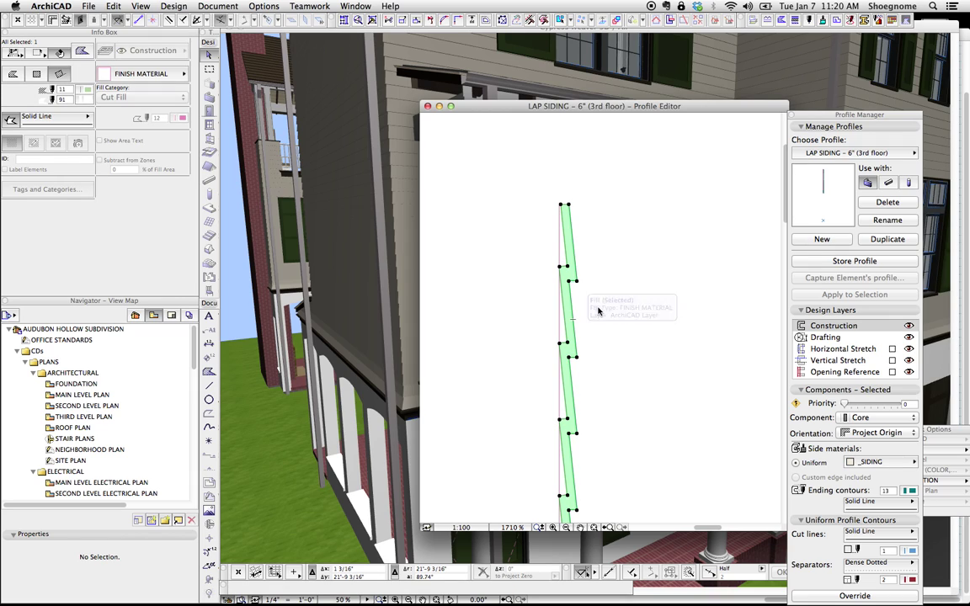
scroll(584, 282, "up", 1)
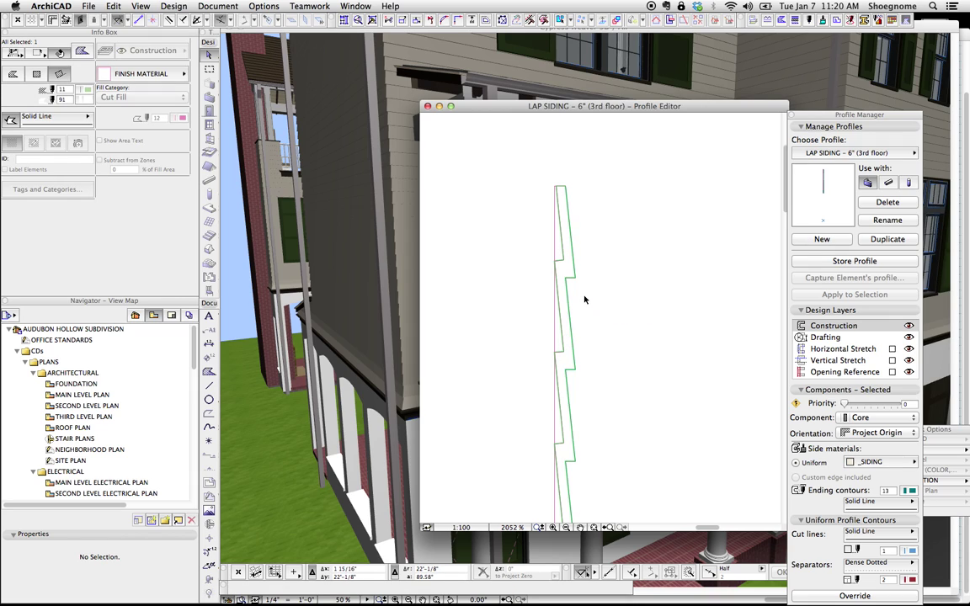
left_click(554, 361)
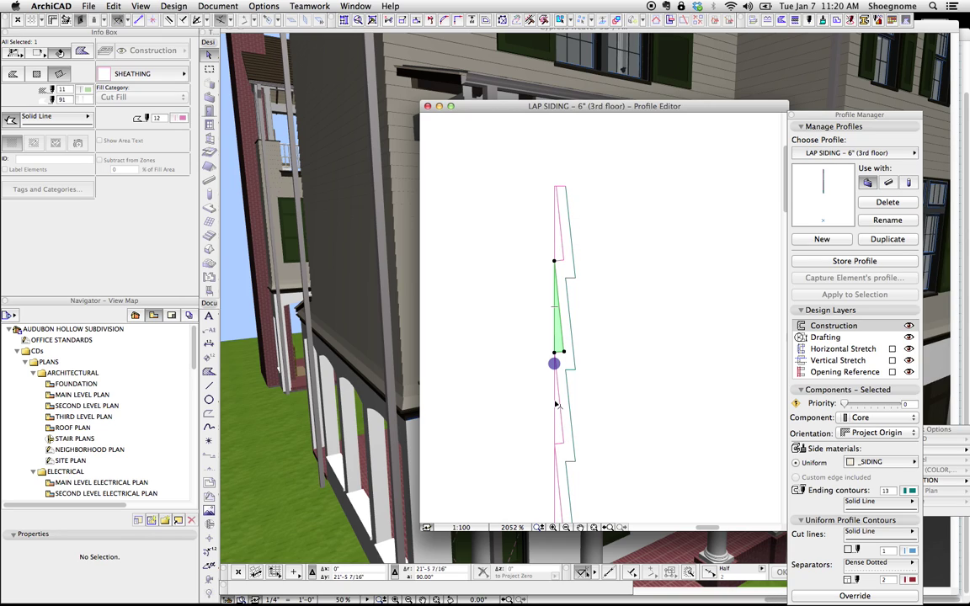
left_click(553, 379)
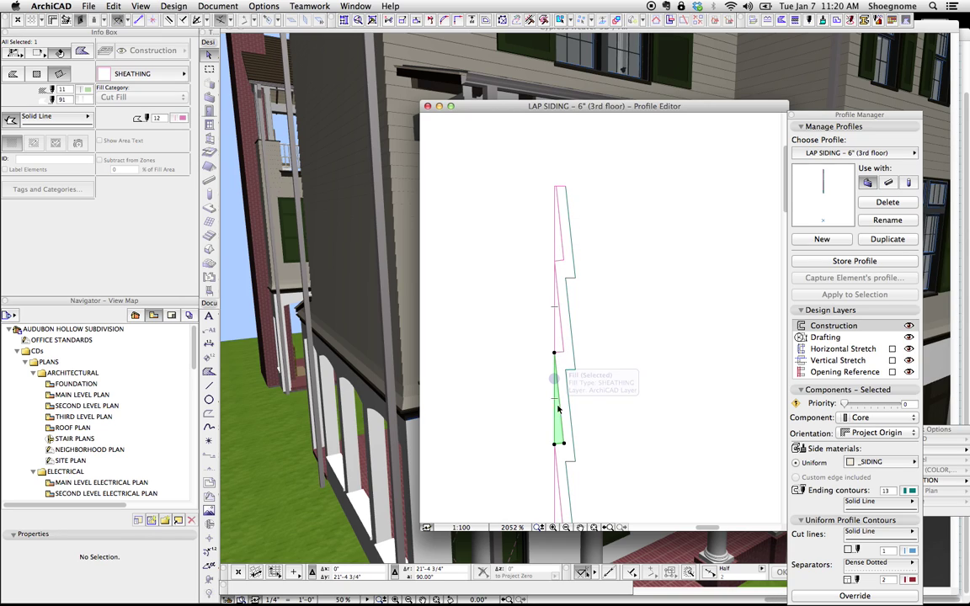
left_click(559, 245)
middle_click_drag(566, 357, 565, 310)
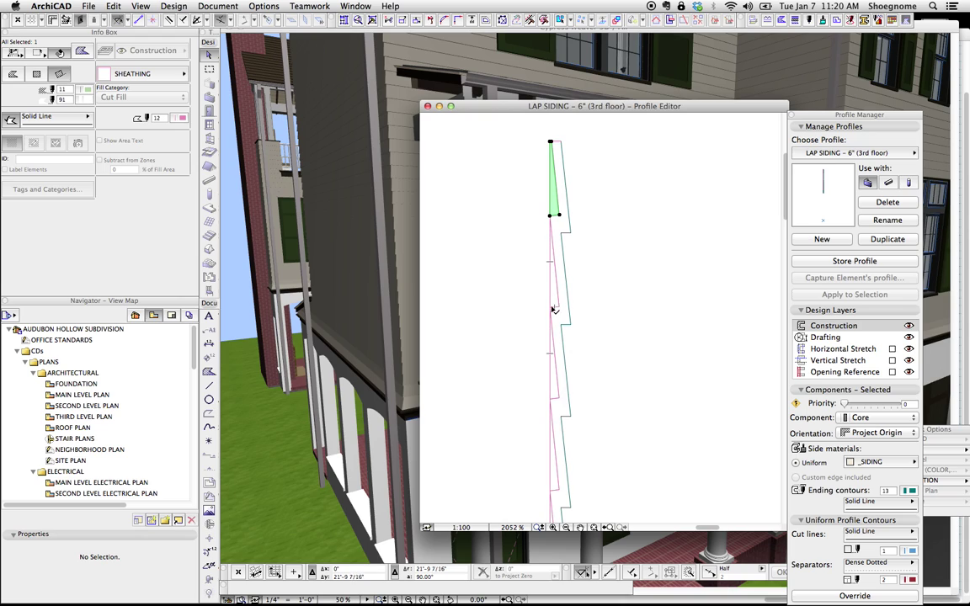
scroll(570, 332, "up", 3)
middle_click_drag(544, 118, 562, 217)
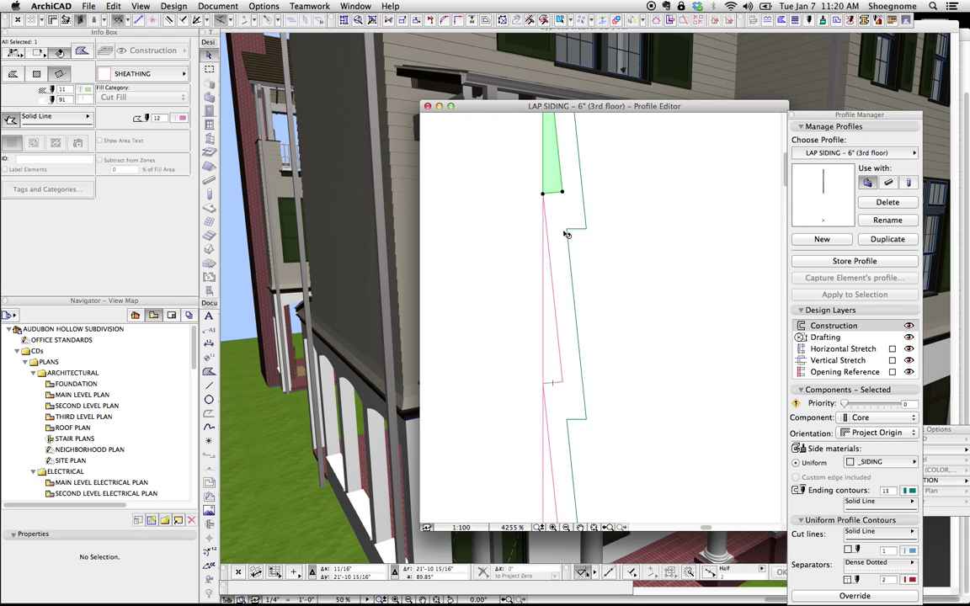
left_click(627, 407)
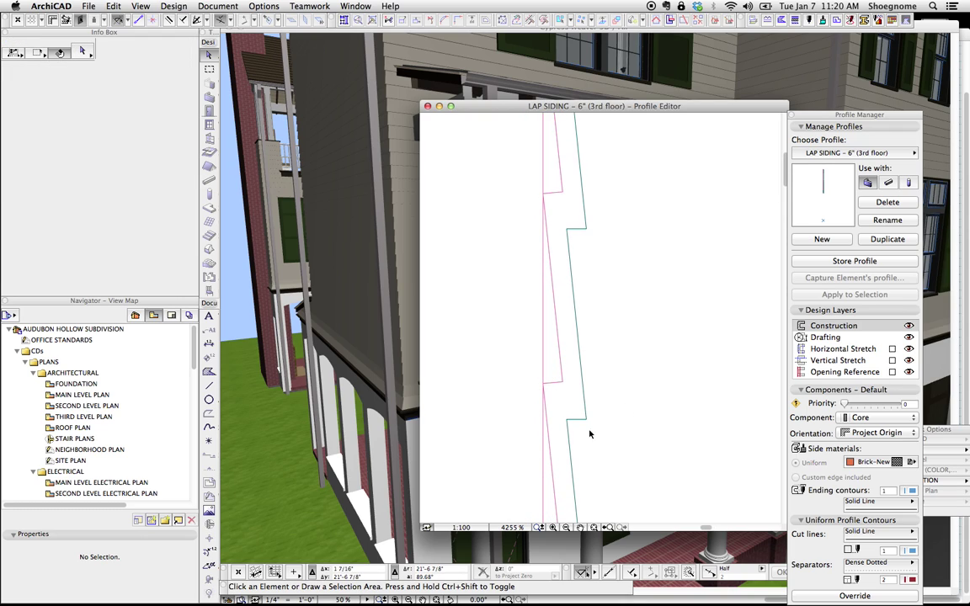
Draw a tapered board as a polygonal fill beside the lap siding profile.
left_click(575, 318, "alt")
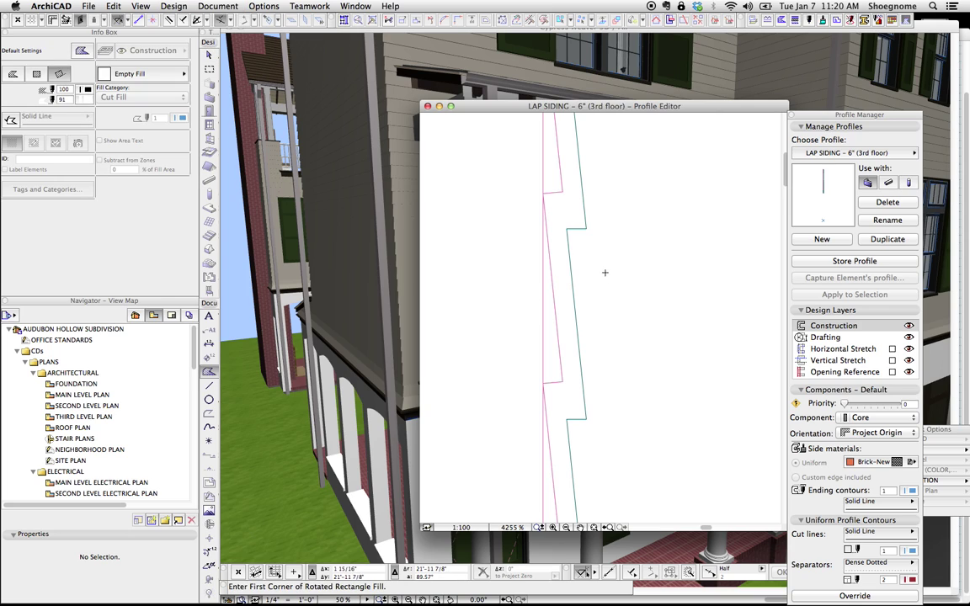
left_click(634, 239)
left_click(667, 446)
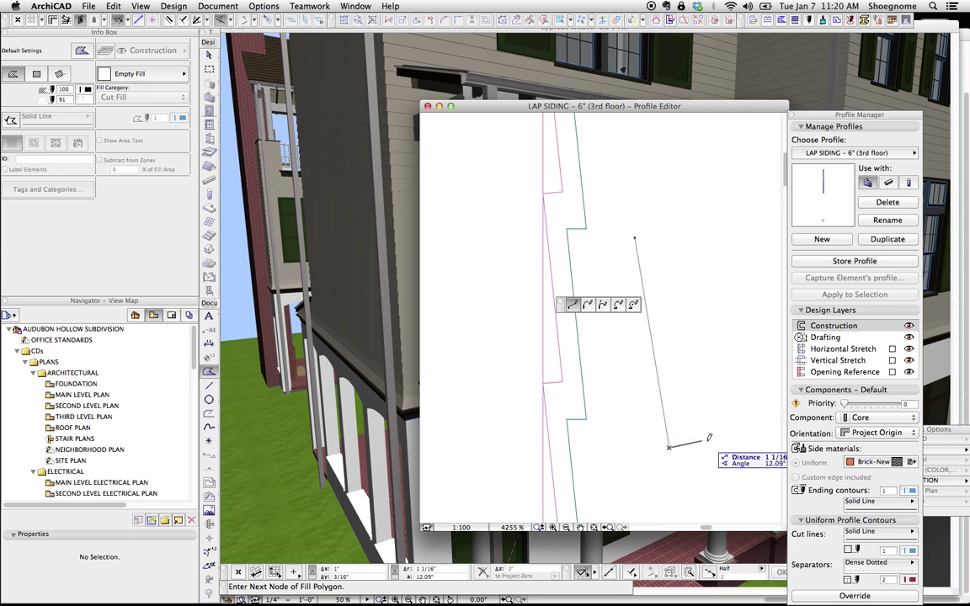
left_click(635, 239)
key("w")
left_click_drag(634, 247, 588, 190)
left_click(673, 366)
key("BackSpace")
Place a copy of the tapered board so that the two sample boards overlap like lapped siding.
left_click_drag(644, 256, 629, 228)
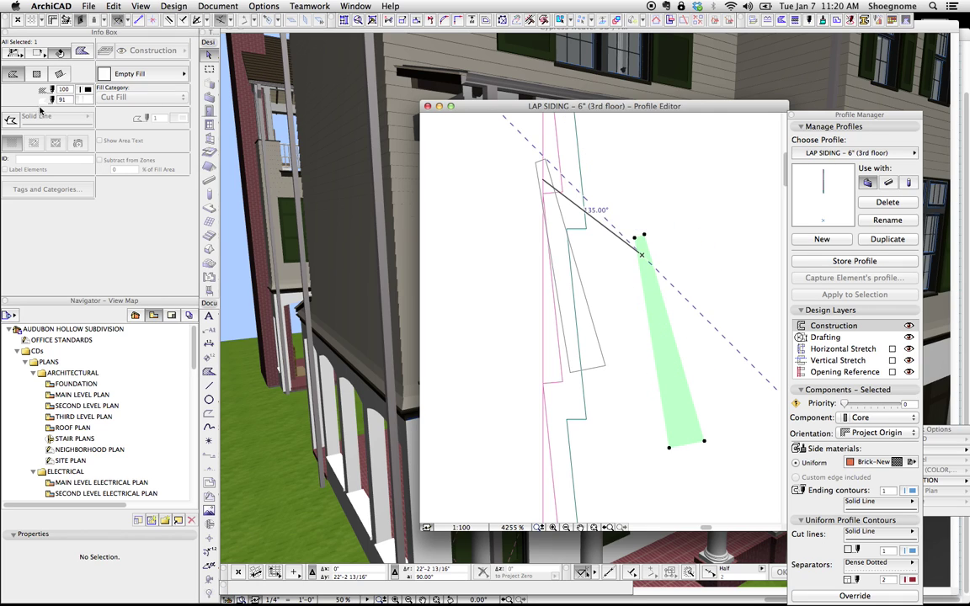
left_click(11, 120)
left_click_drag(646, 265, 640, 381)
scroll(607, 298, "up", 3)
left_click(588, 292)
left_click_drag(589, 291, 587, 301)
key("Escape")
scroll(597, 325, "down", 4)
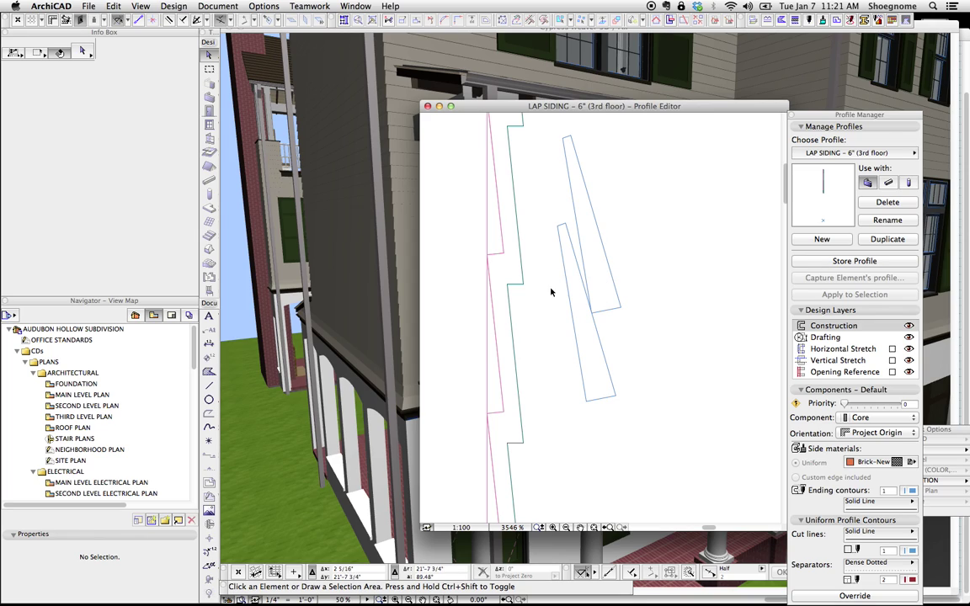
left_click(621, 344)
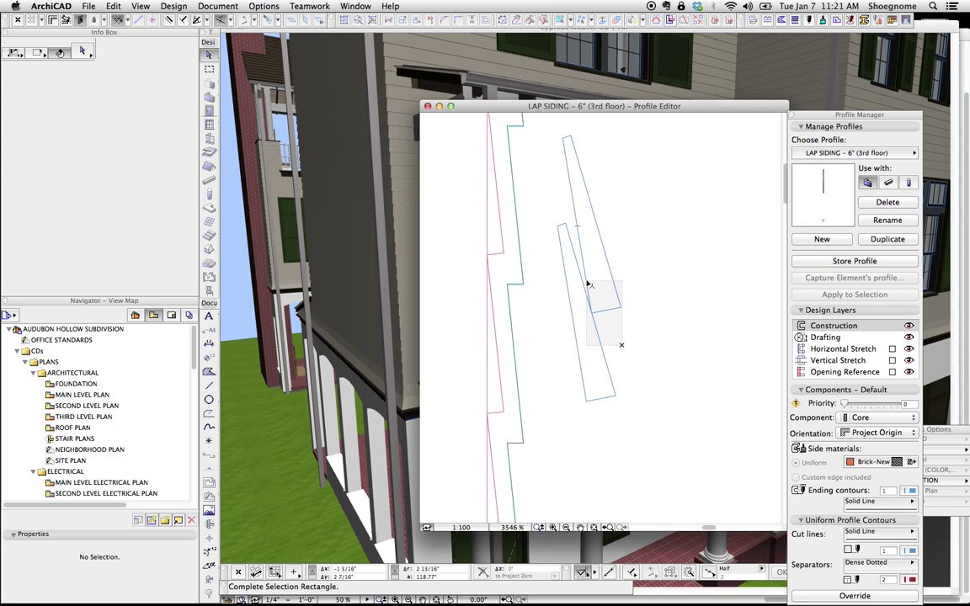
left_click(587, 282)
scroll(553, 300, "up", 1)
key("Escape")
left_click(517, 283)
key("Escape")
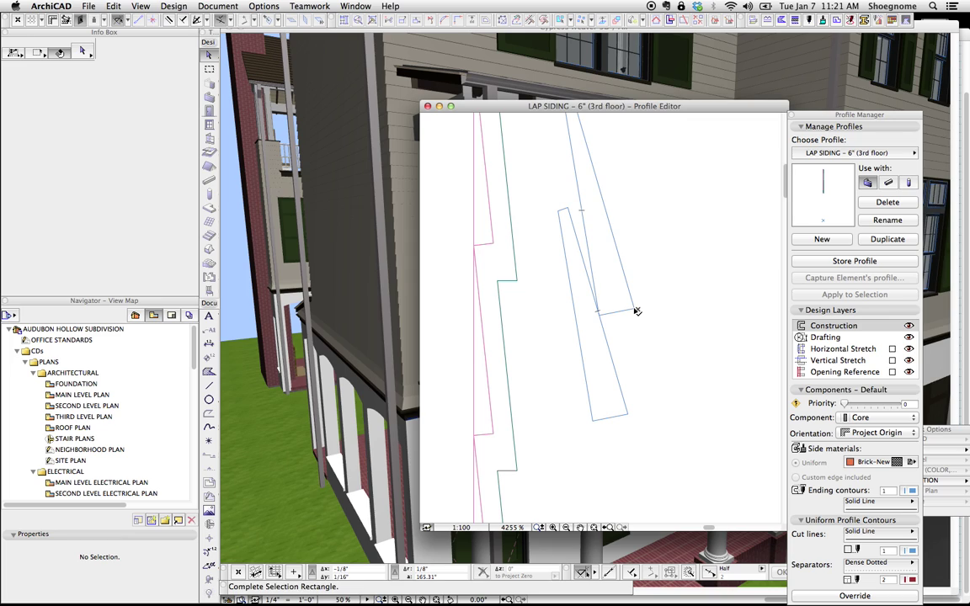
left_click(636, 312)
key("Escape")
Draw four horizontal drafting lines outward from the lower corners of the two tapered sample boards.
scroll(592, 303, "right", 3)
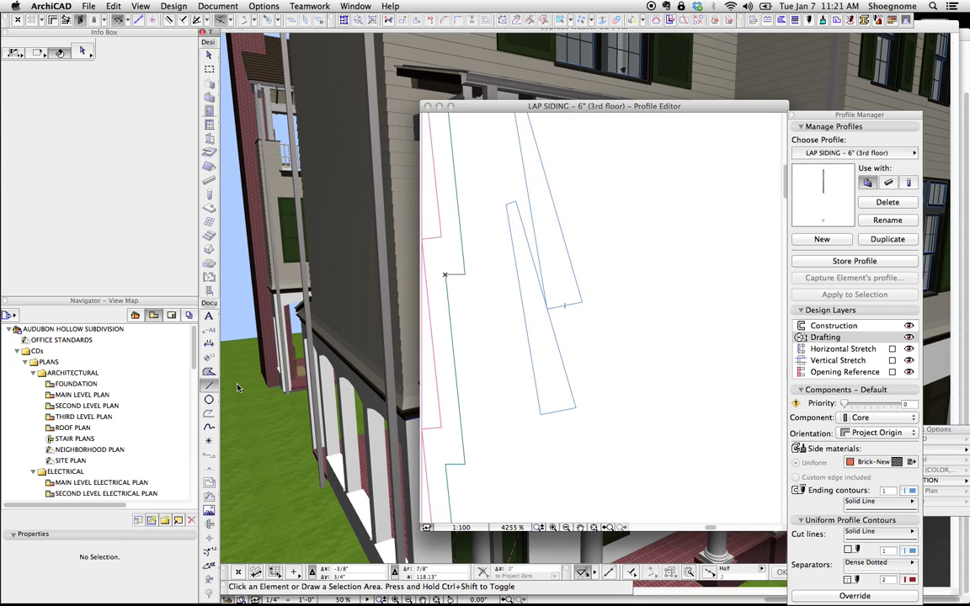
left_click(209, 385)
left_click(581, 302)
left_click(709, 302)
left_click(709, 303)
key("Escape")
left_click(547, 308)
left_click(719, 309)
left_click(575, 408)
left_click(737, 407)
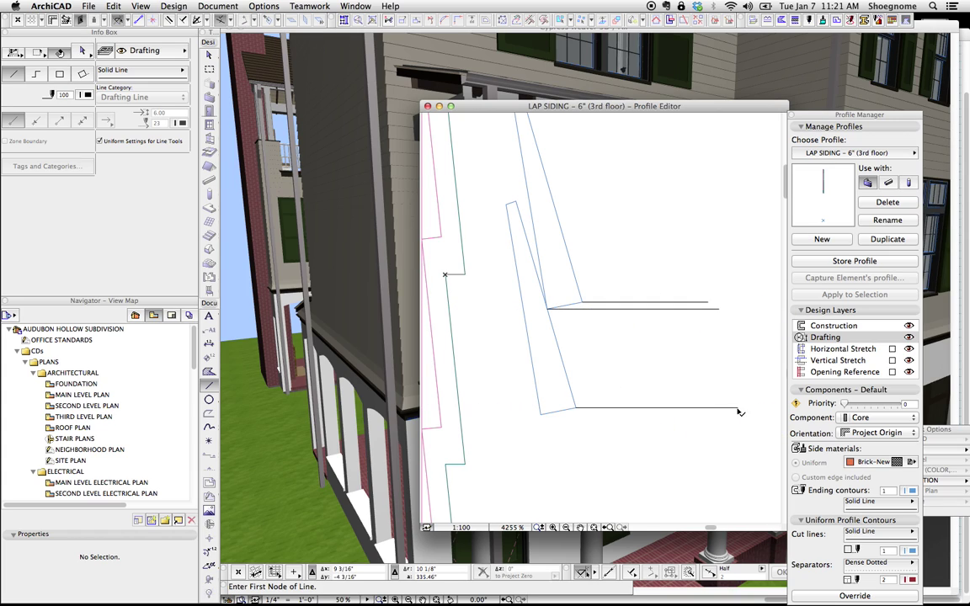
left_click(541, 413)
left_click(737, 414)
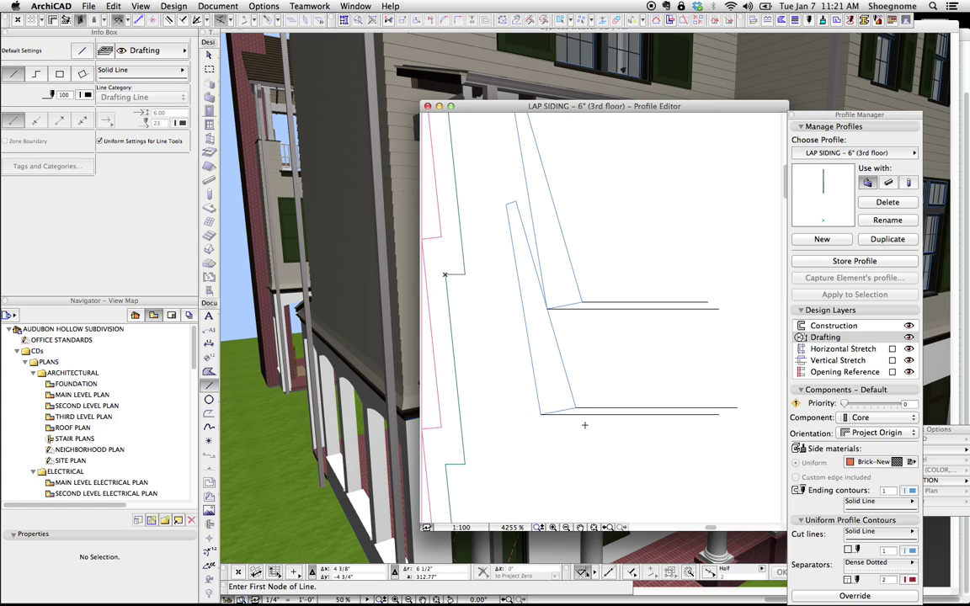
Move the inner lower corner of the upper sample board level with its outer corner to make the bottom edge horizontal.
left_click(581, 301, "shift")
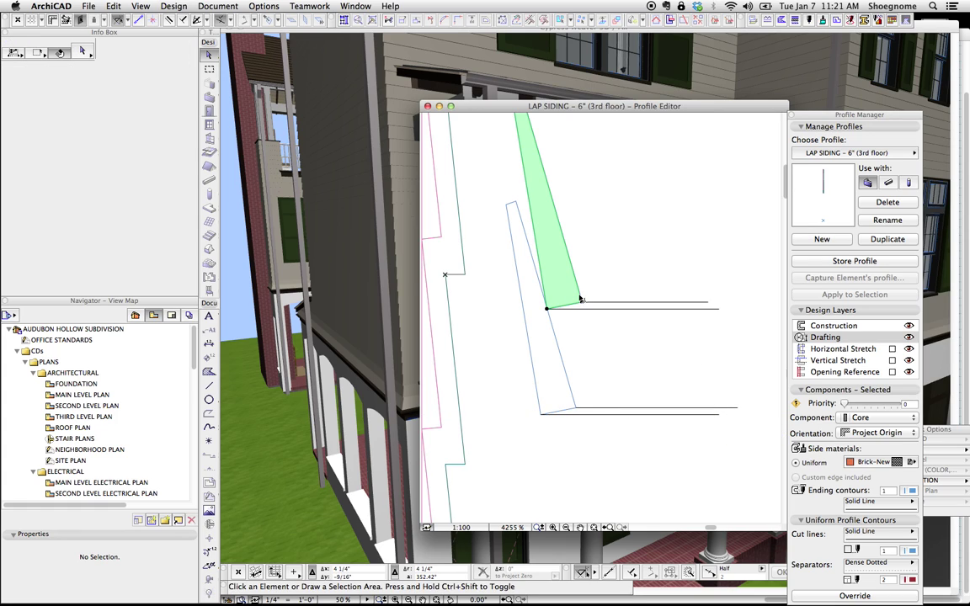
left_click(582, 302)
key("Escape")
left_click(547, 308)
left_click(542, 302)
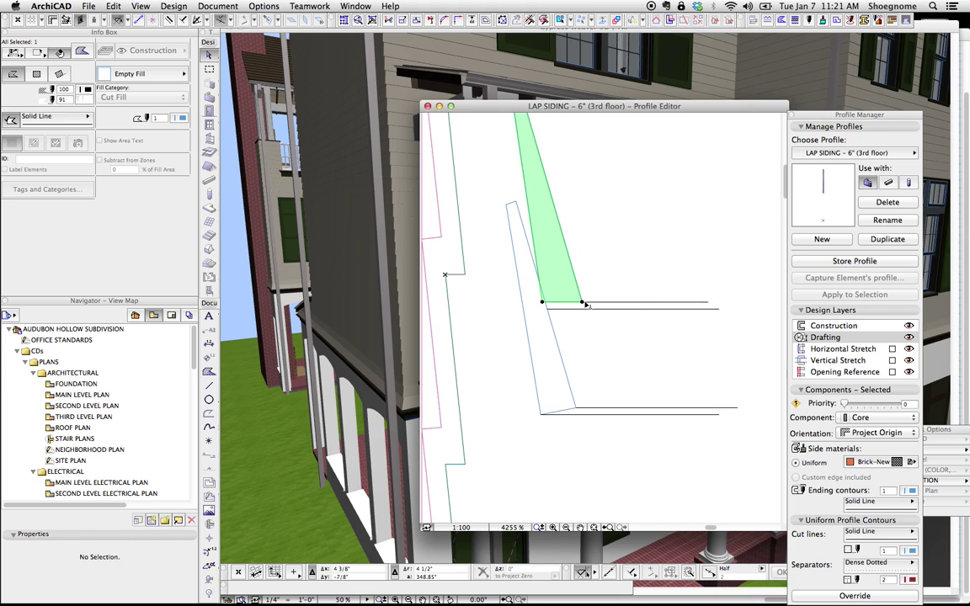
Delete the leftover lower guide line beneath the upper sample board.
left_click(543, 303)
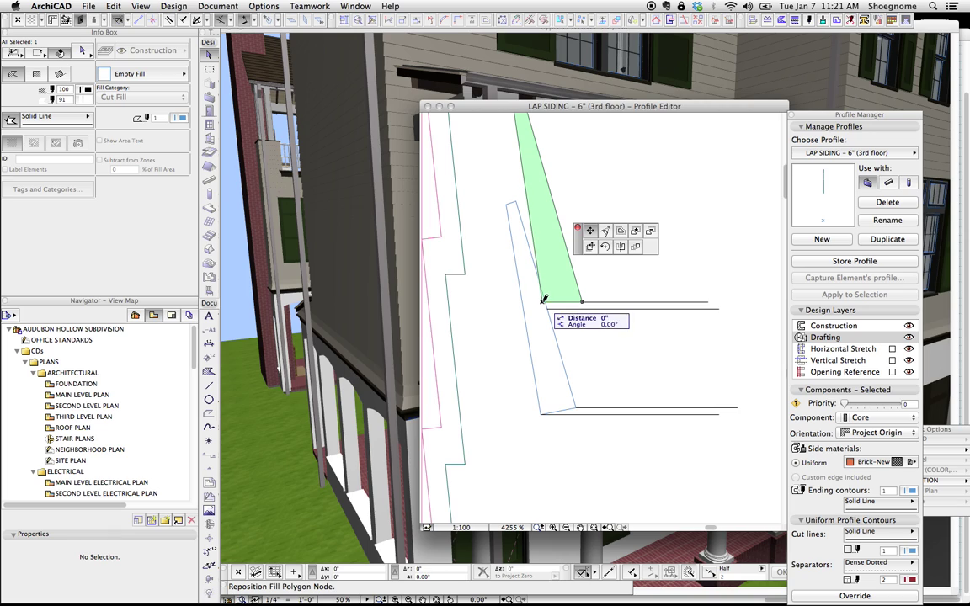
left_click(581, 301)
left_click(593, 314)
left_click(581, 310)
key("Delete")
scroll(444, 277, "up", 5)
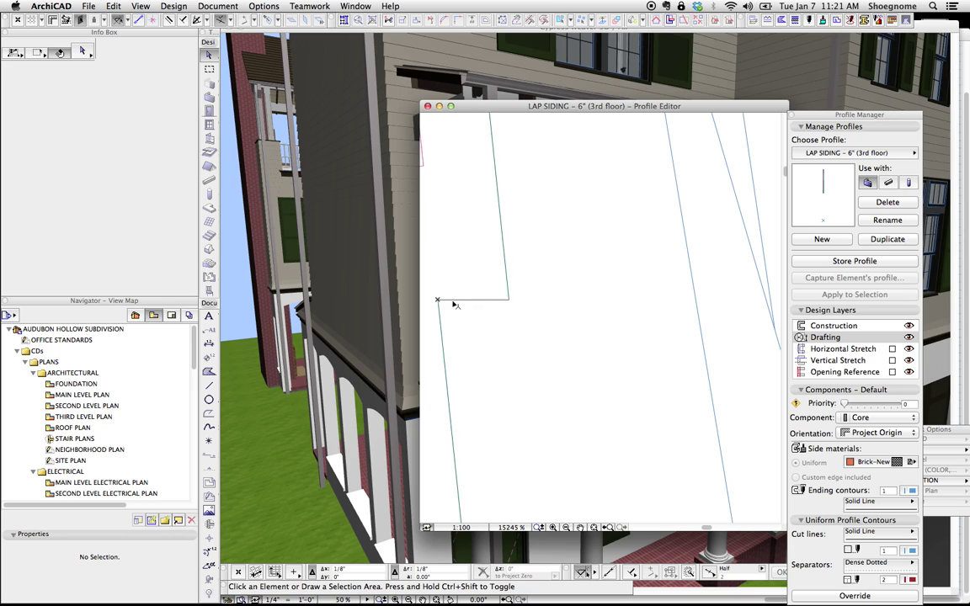
left_click(438, 300)
left_click(438, 299)
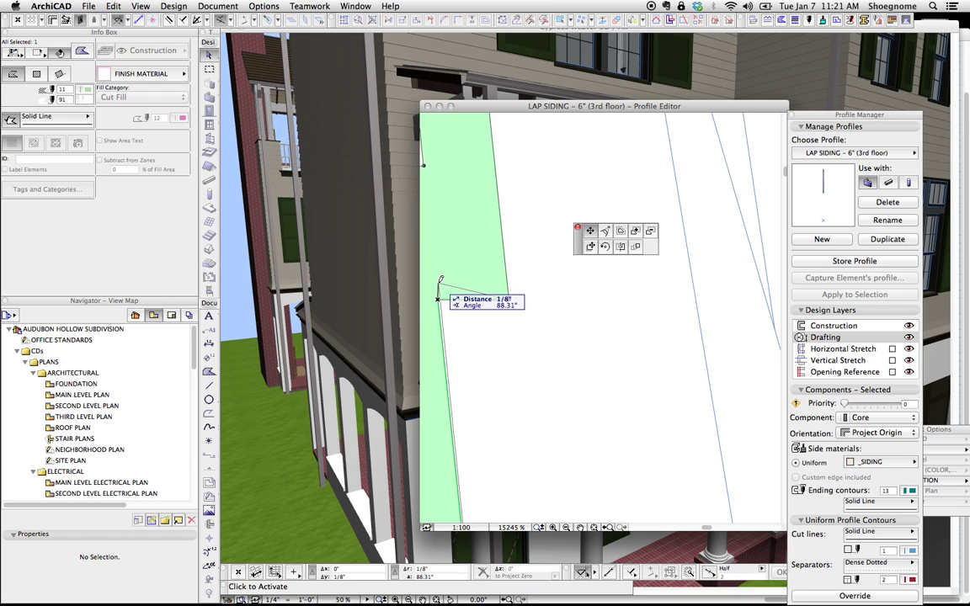
key("Escape")
key("Escape")
scroll(580, 301, "down", 9)
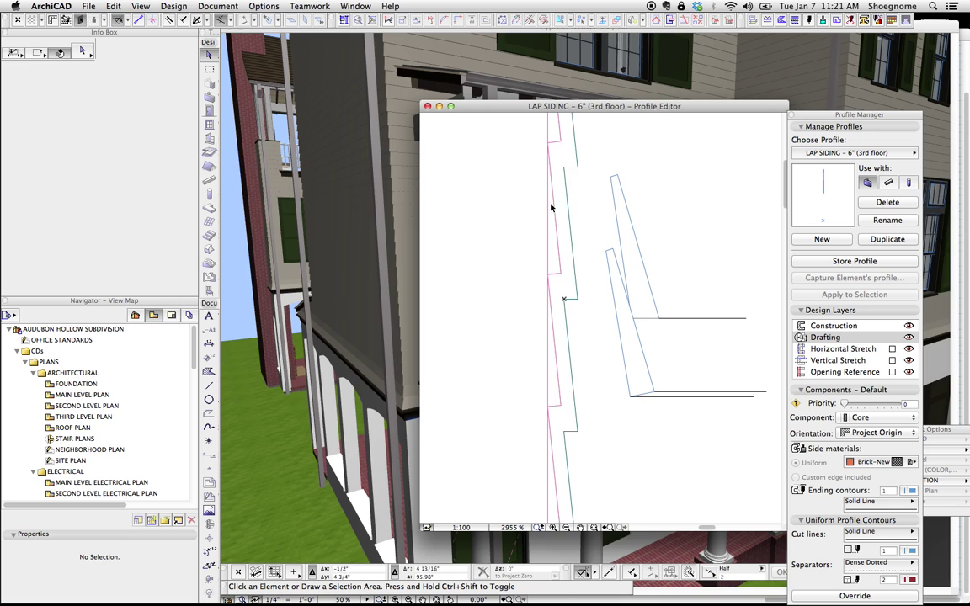
Delete the two sample boards and their guide lines beside the lap siding profile.
left_click_drag(681, 424, 618, 275)
key("Delete")
scroll(613, 275, "down", 4)
scroll(588, 298, "down", 5)
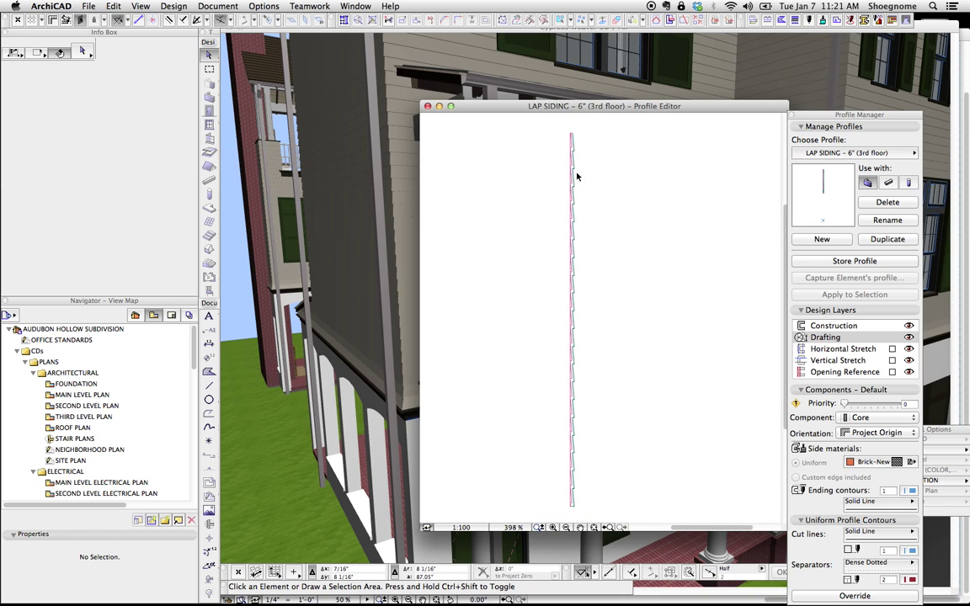
scroll(581, 387, "up", 6)
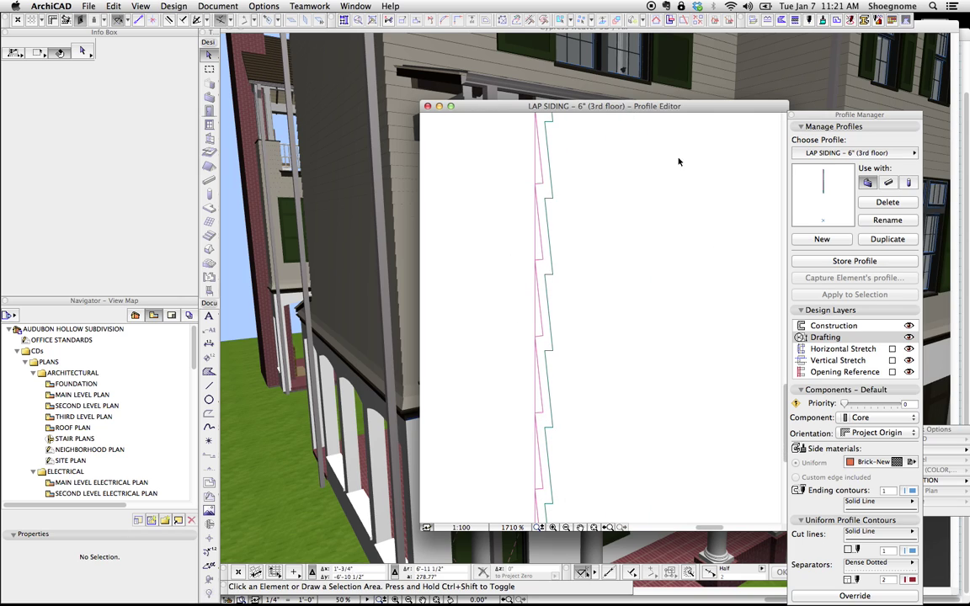
Switch to the LAP SIDING - 6" (courtyard) profile without storing changes to the open one, look it over and close the Profile Editor.
left_click(823, 148)
left_click(825, 156)
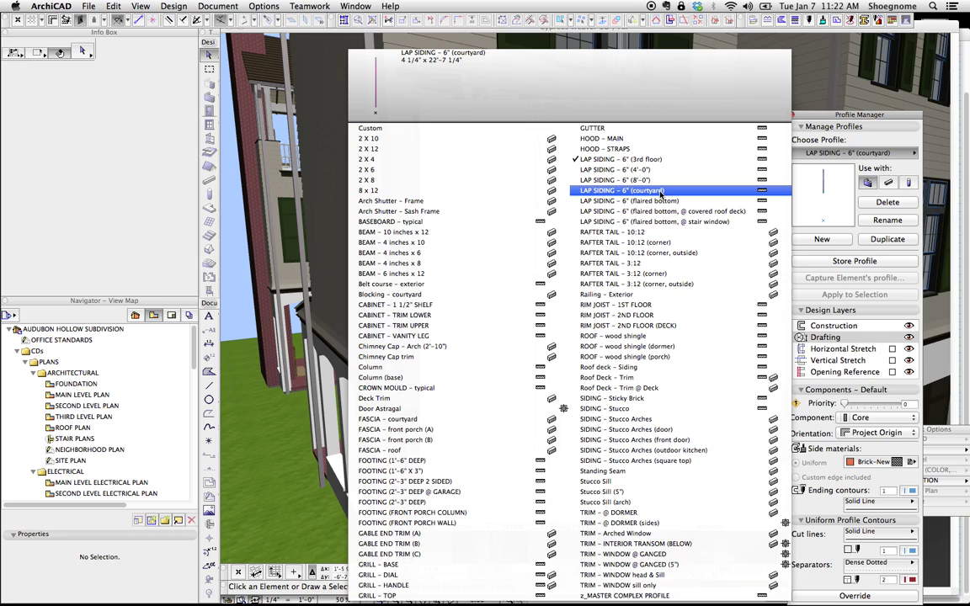
left_click(613, 192)
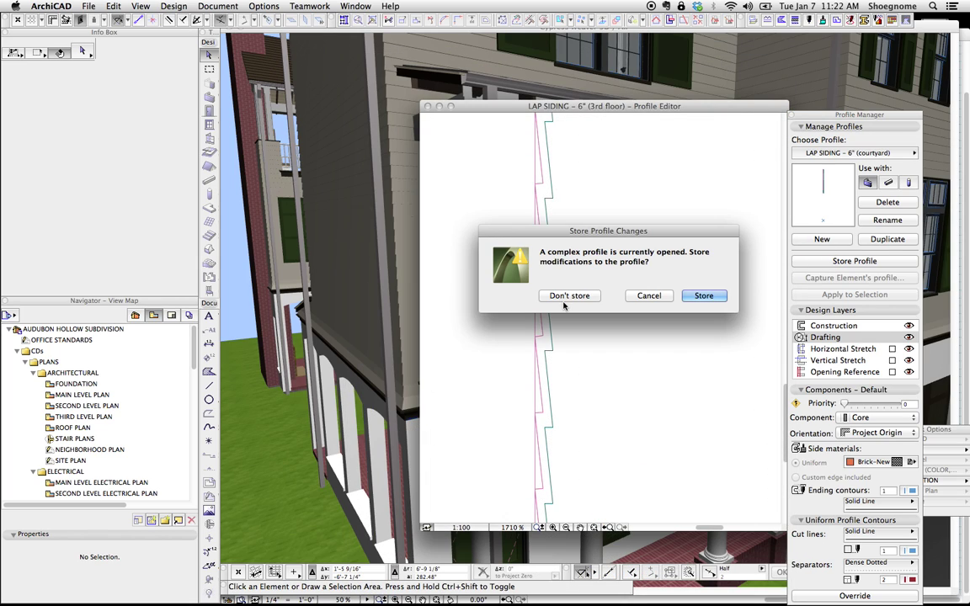
left_click(511, 297)
scroll(605, 396, "up", 3)
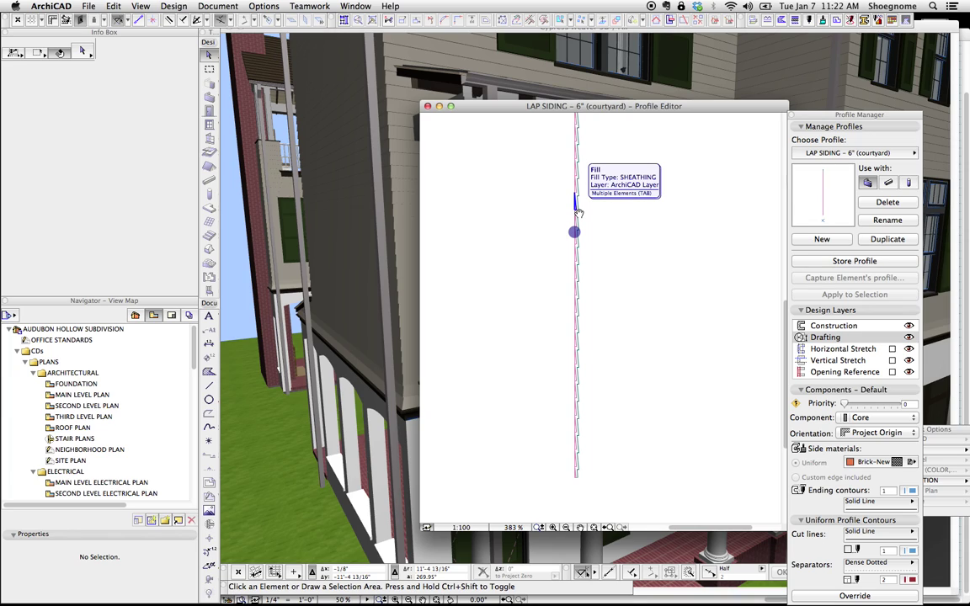
left_click(428, 108)
Select the lap siding on the second-story wall below the roof deck to look up its assigned profile, and clear the selection.
scroll(280, 158, "up", 3)
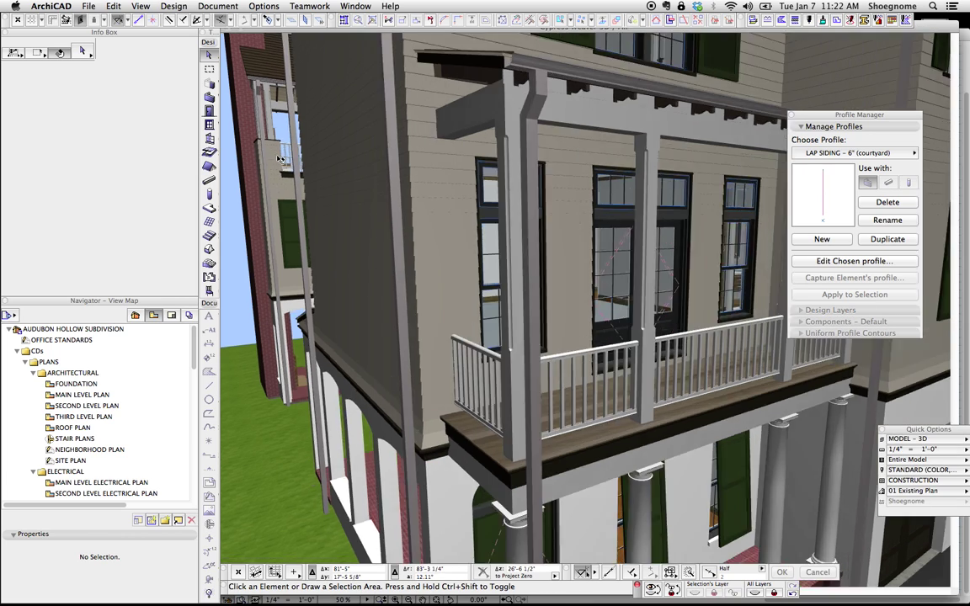
scroll(280, 159, "up", 10)
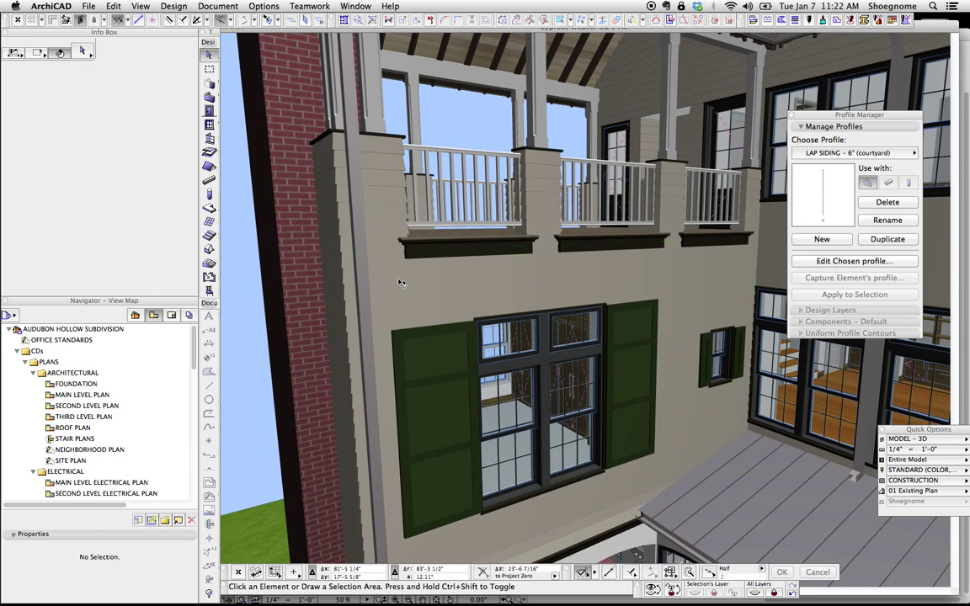
left_click(400, 282)
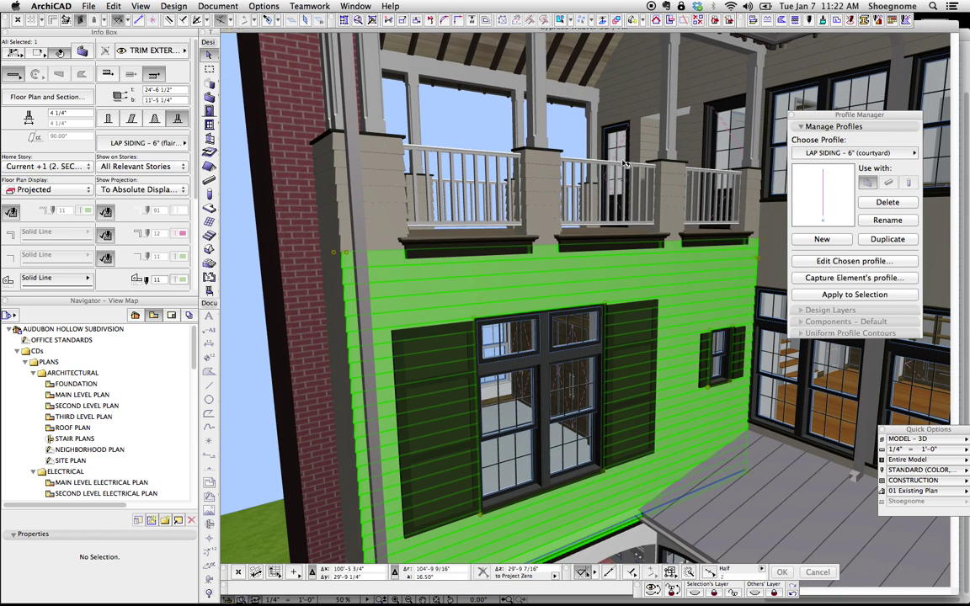
key("Escape")
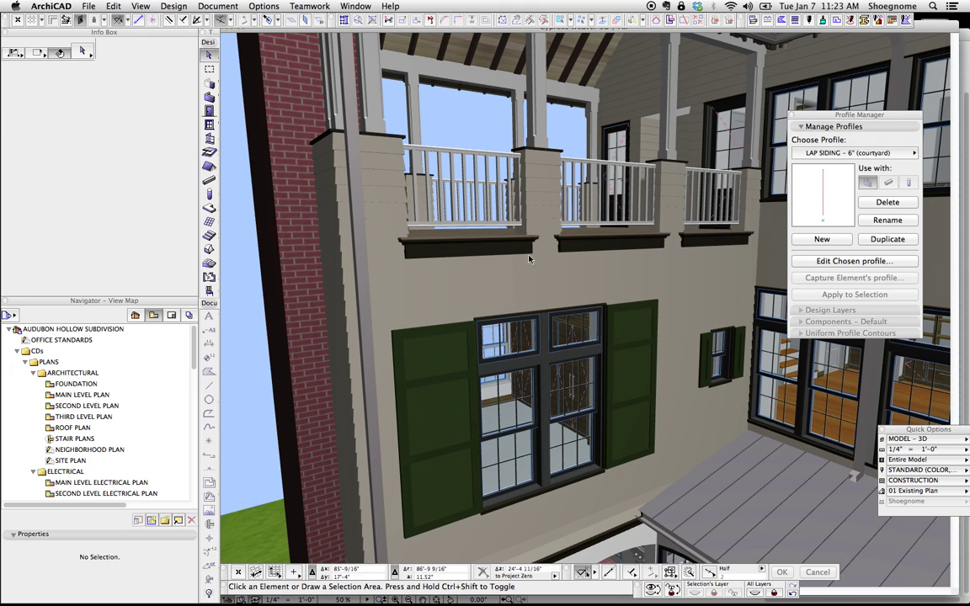
Select the siding on the side and front faces of the roof deck pier between the railings to inspect its profile.
left_click(526, 149)
scroll(527, 160, "up", 5)
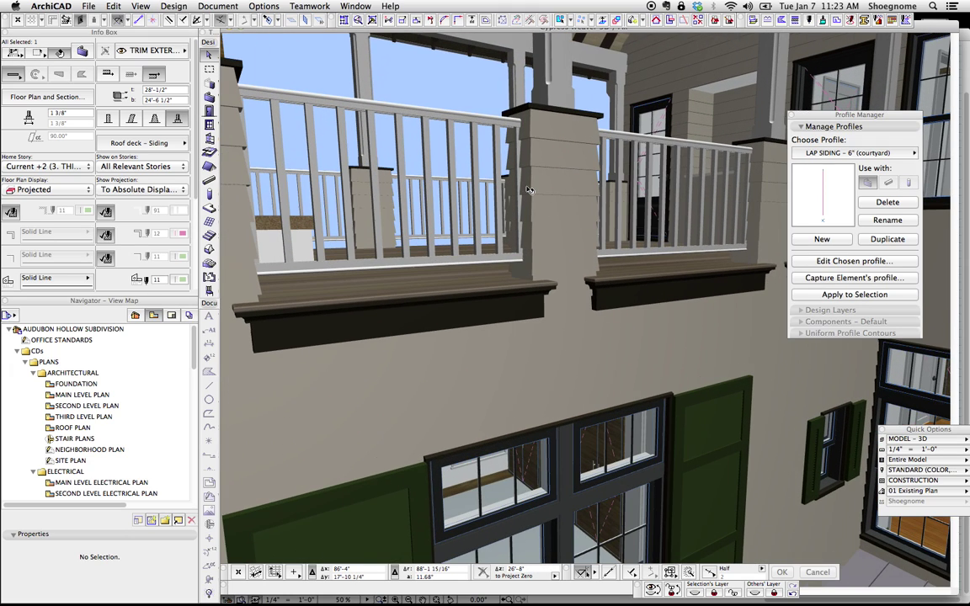
left_click(526, 172)
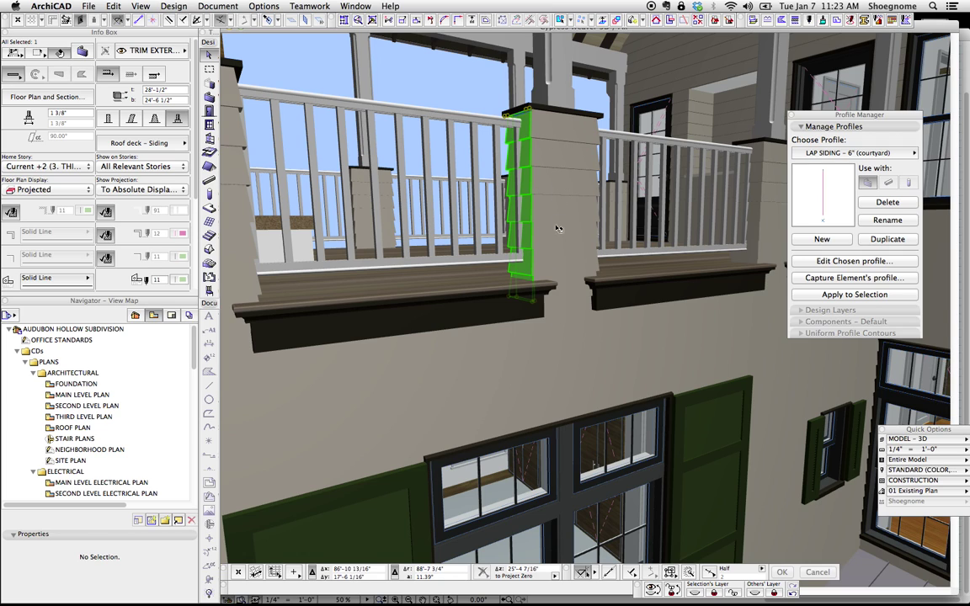
scroll(567, 225, "up", 3)
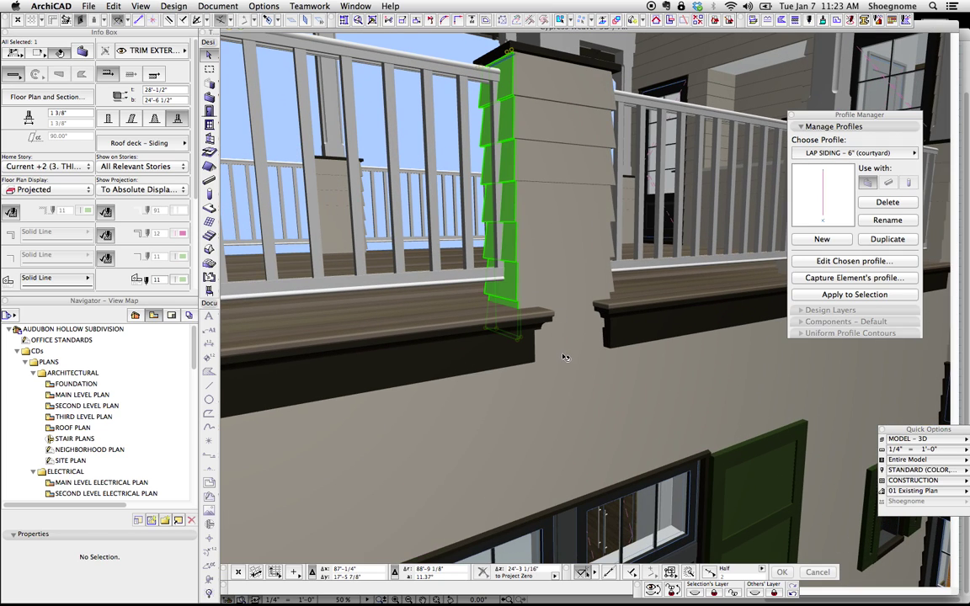
left_click(564, 383)
left_click(527, 235)
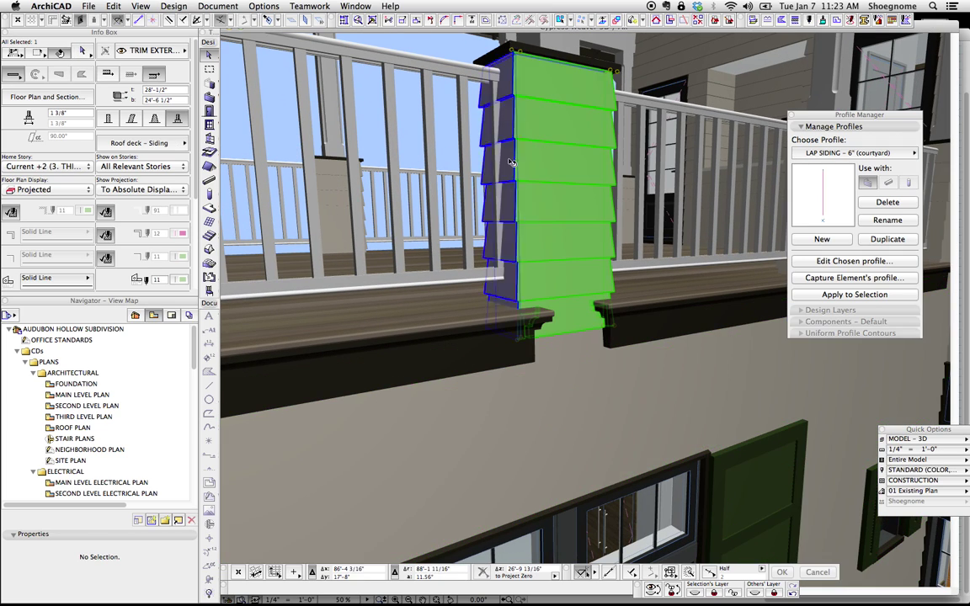
Select the lap siding on the roof deck niche's side wall and on the surrounding wall to inspect their profiles, and clear the selection.
key("Escape")
scroll(604, 250, "down", 1)
scroll(605, 250, "down", 2)
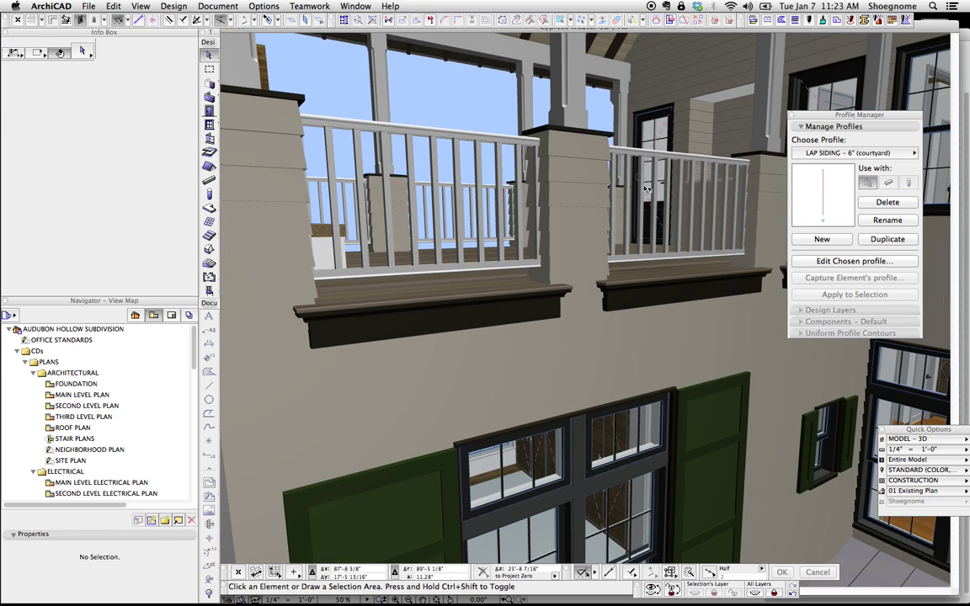
scroll(611, 142, "up", 4)
scroll(611, 141, "down", 3)
middle_click_drag(611, 141, 587, 283)
key("o")
left_click_drag(584, 292, 665, 294)
scroll(455, 304, "up", 5)
scroll(444, 301, "down", 1)
middle_click_drag(440, 353, 457, 299)
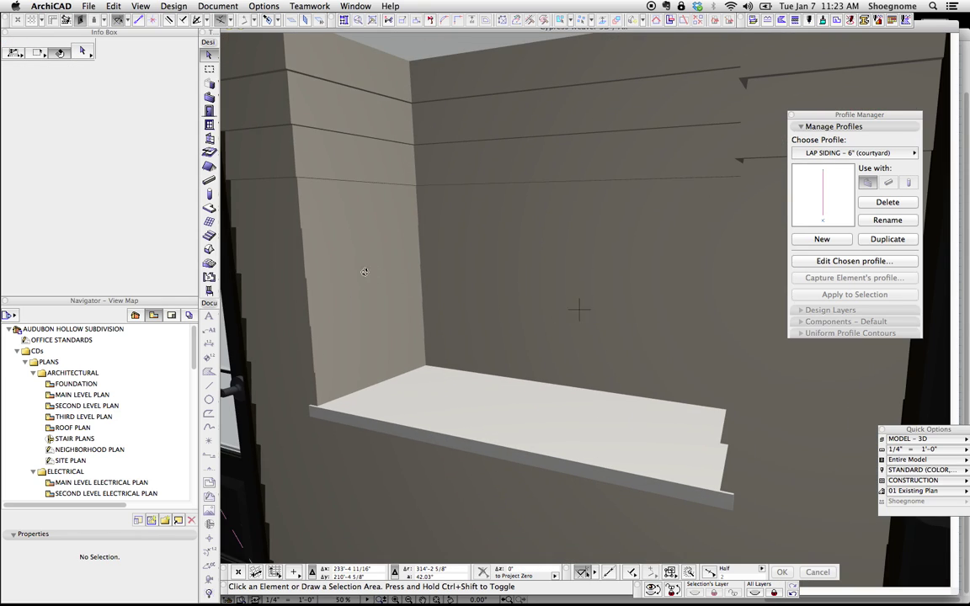
left_click(333, 266)
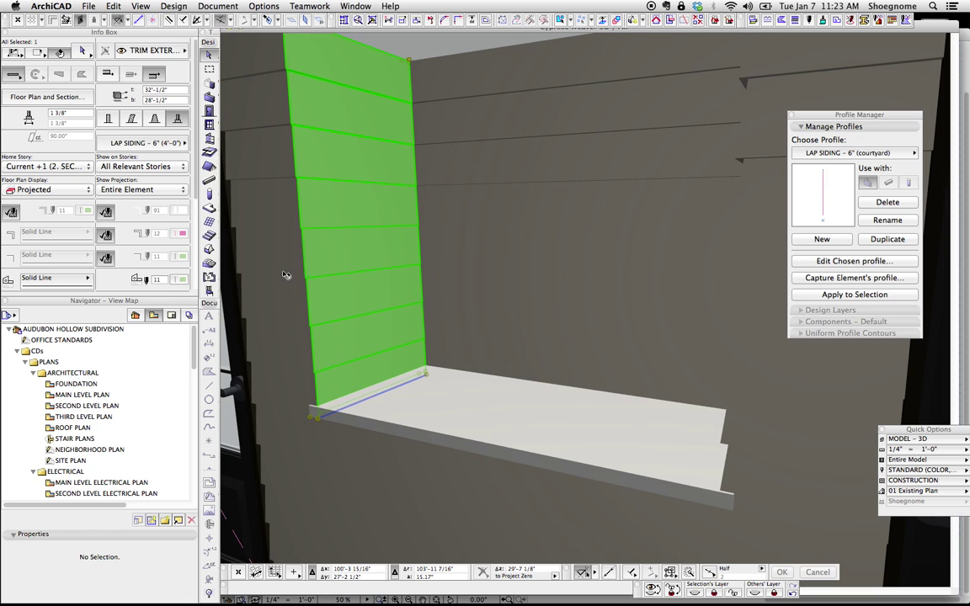
scroll(333, 269, "down", 3)
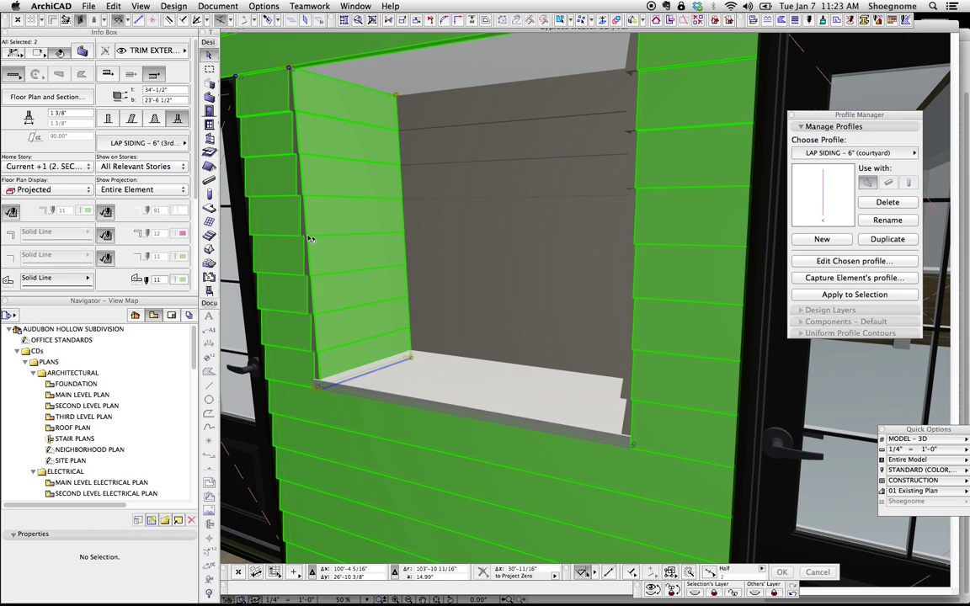
left_click(308, 227)
key("Escape")
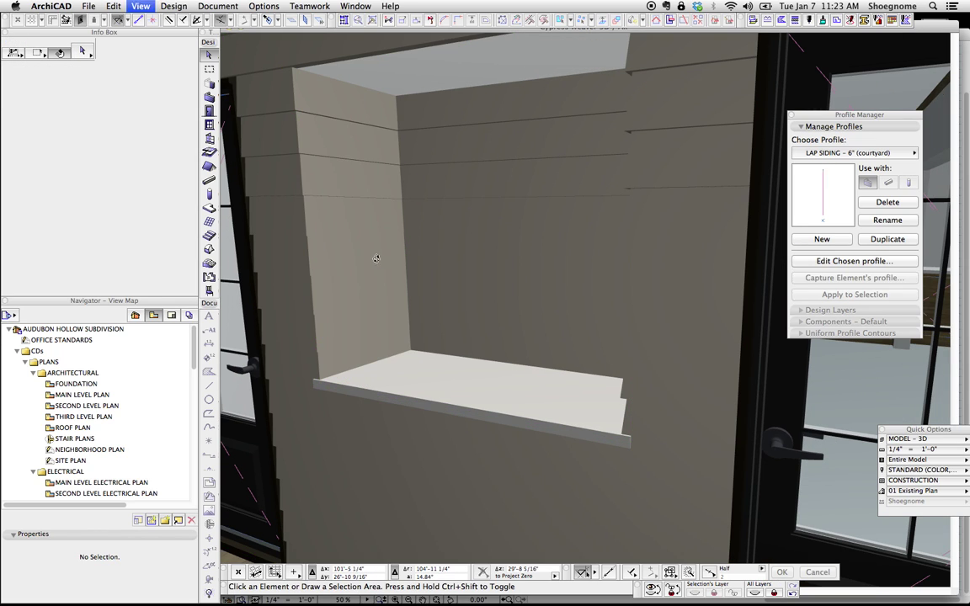
View the roof deck niche from its opposite side, select the siding around the opening to inspect it, and clear the selection.
middle_click_drag(376, 258, 572, 221, "shift")
scroll(485, 264, "down", 3)
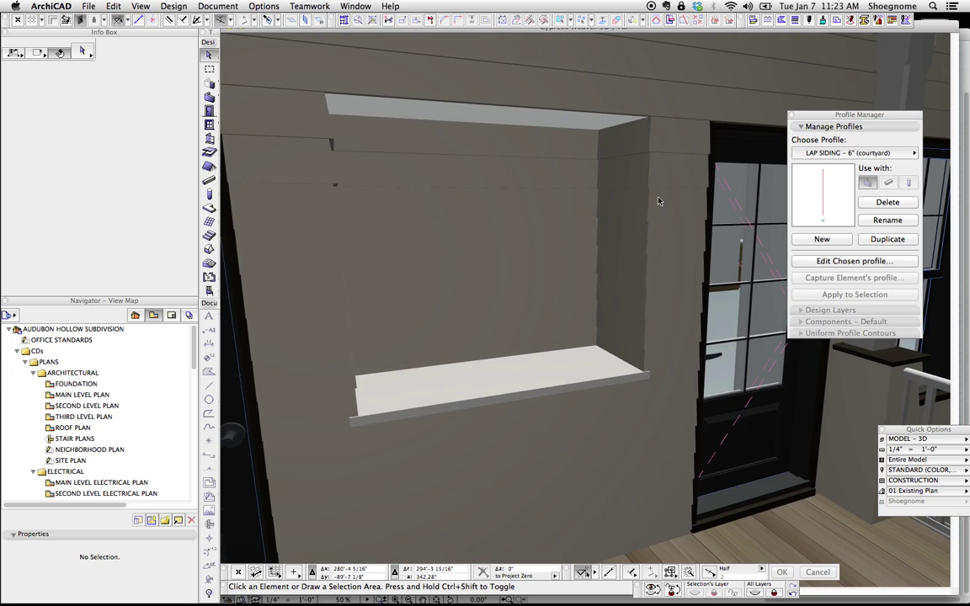
left_click(664, 123)
left_click(657, 118)
left_click(672, 113, "shift")
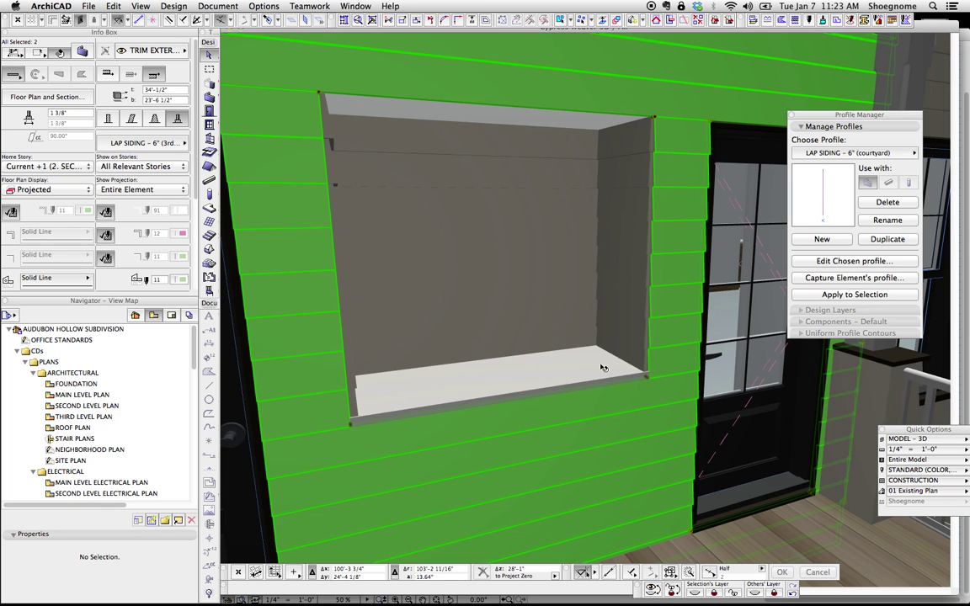
key("Escape")
Select the lap siding on the niche's back wall and its side return by the door to inspect their corner, and clear the selection.
scroll(655, 248, "up", 2)
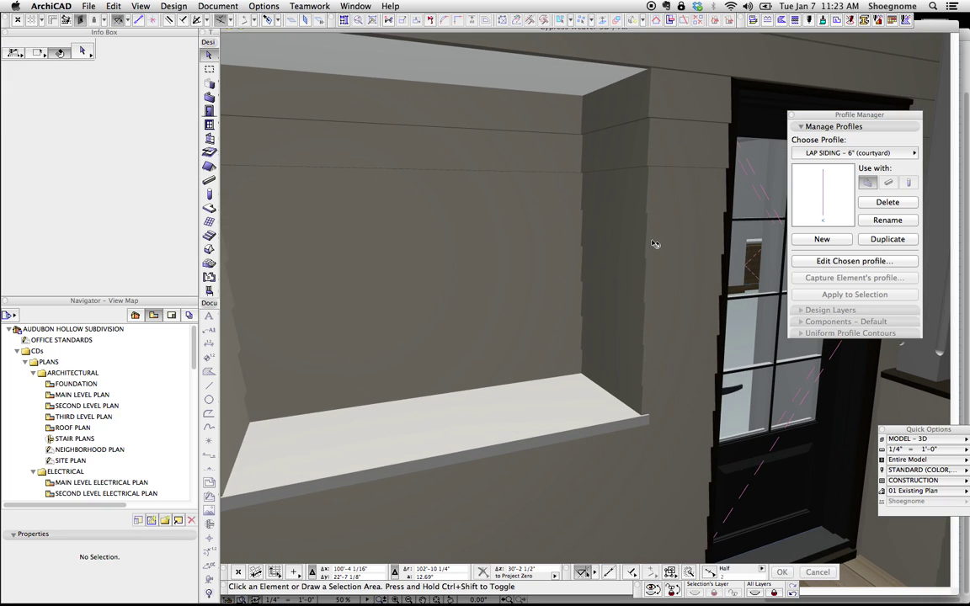
left_click(648, 278)
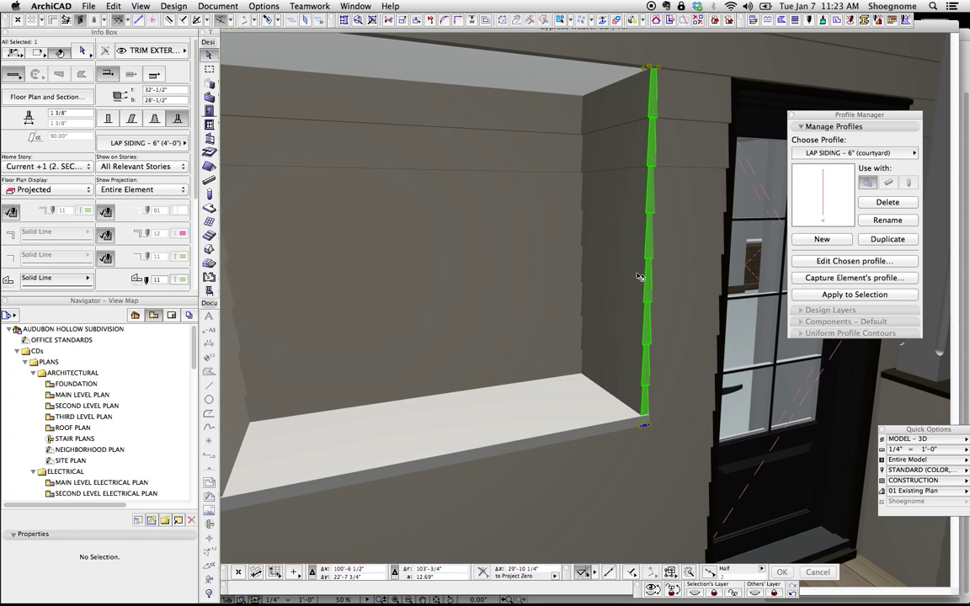
left_click(568, 251, "shift")
scroll(593, 128, "up", 4)
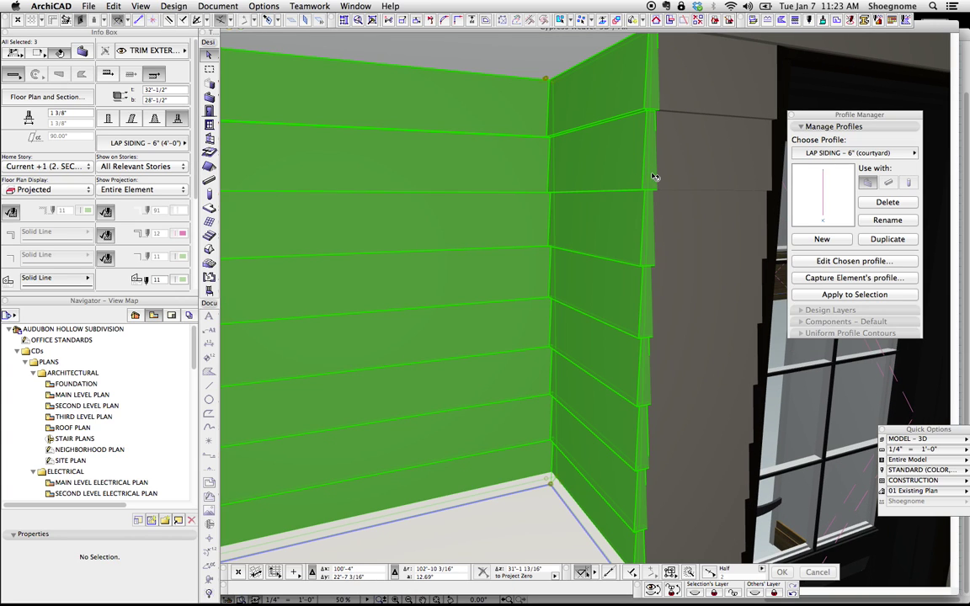
key("Escape")
Select only the siding return beside the door to inspect its stepped edge profile from several distances, and clear the selection.
left_click(645, 180)
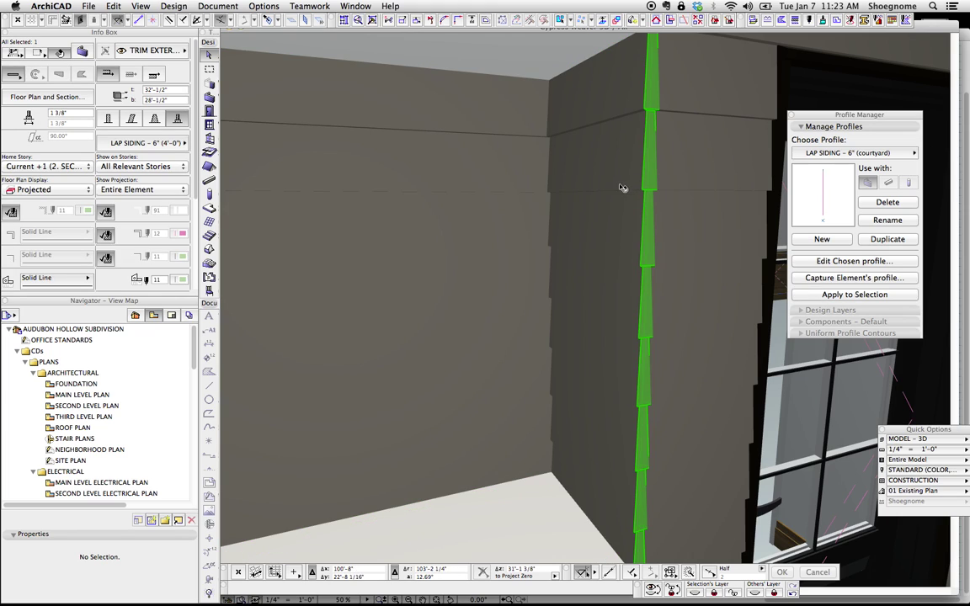
scroll(623, 197, "down", 2)
scroll(623, 203, "down", 1)
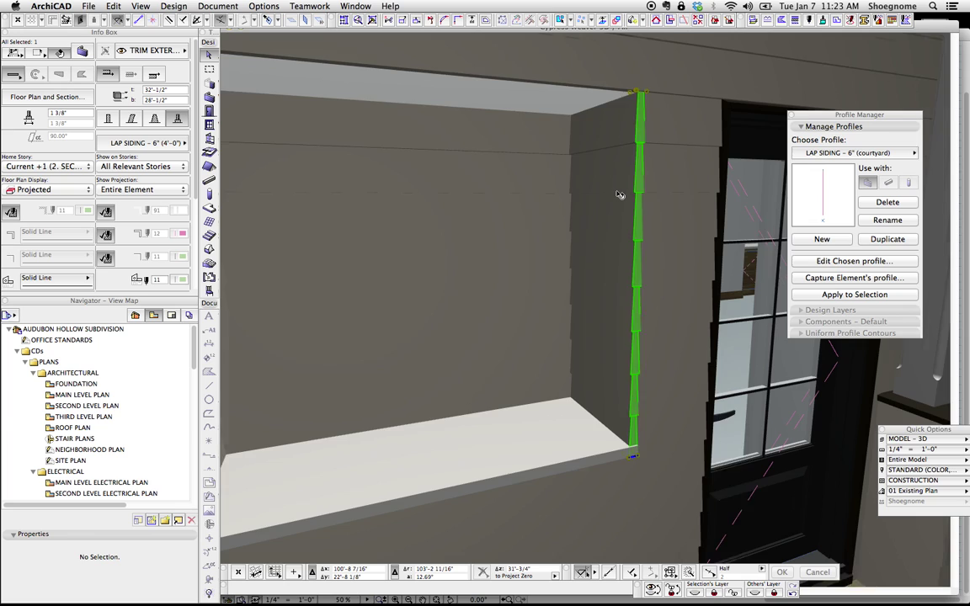
scroll(623, 193, "down", 2)
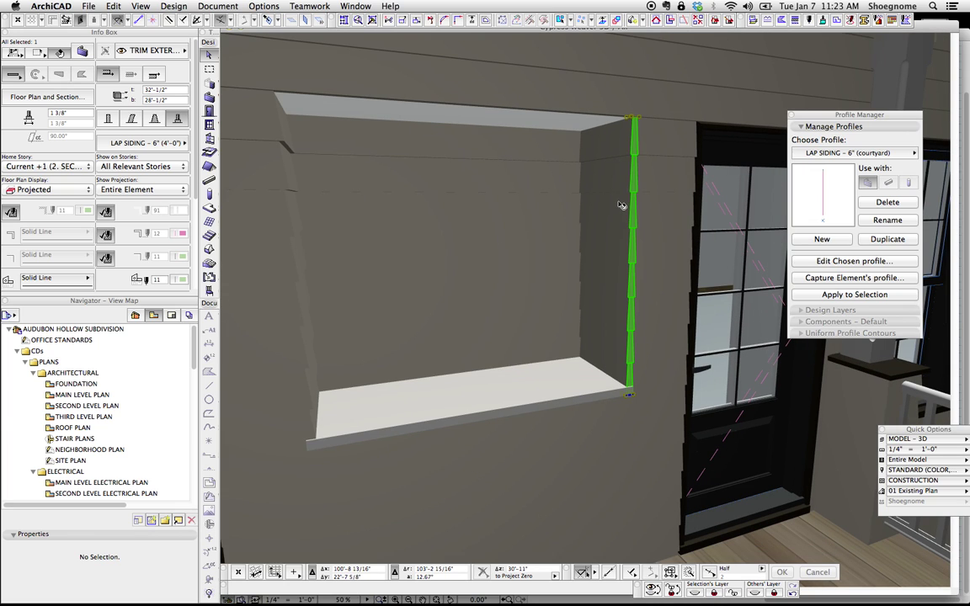
key("Escape")
Examine the house's exterior siding from the roof deck corner down to the belt course beside the large double window.
key("o")
left_click_drag(619, 261, 403, 254)
middle_click_drag(404, 254, 562, 242, "shift")
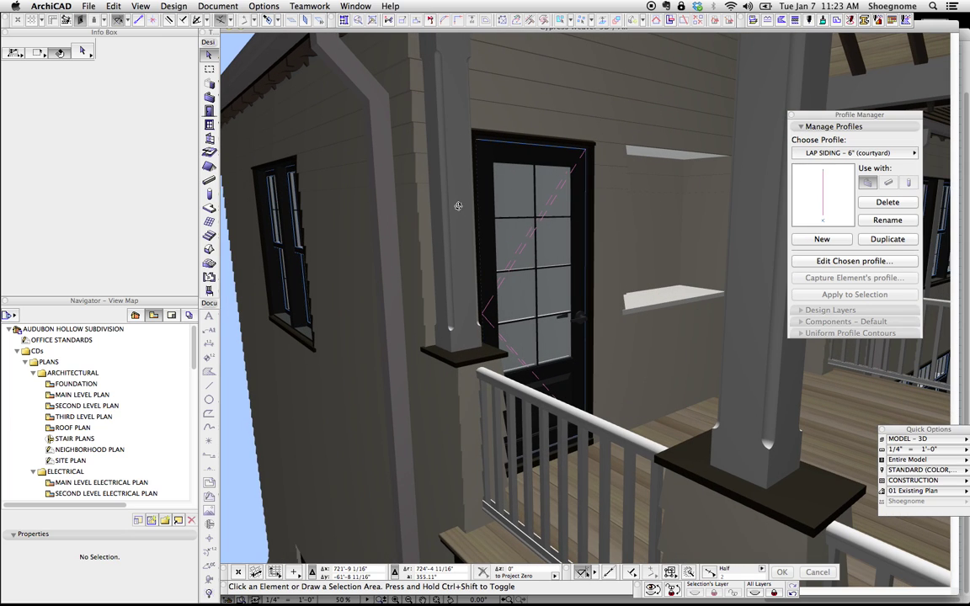
middle_click_drag(458, 206, 501, 267, "shift")
left_click_drag(546, 254, 536, 219)
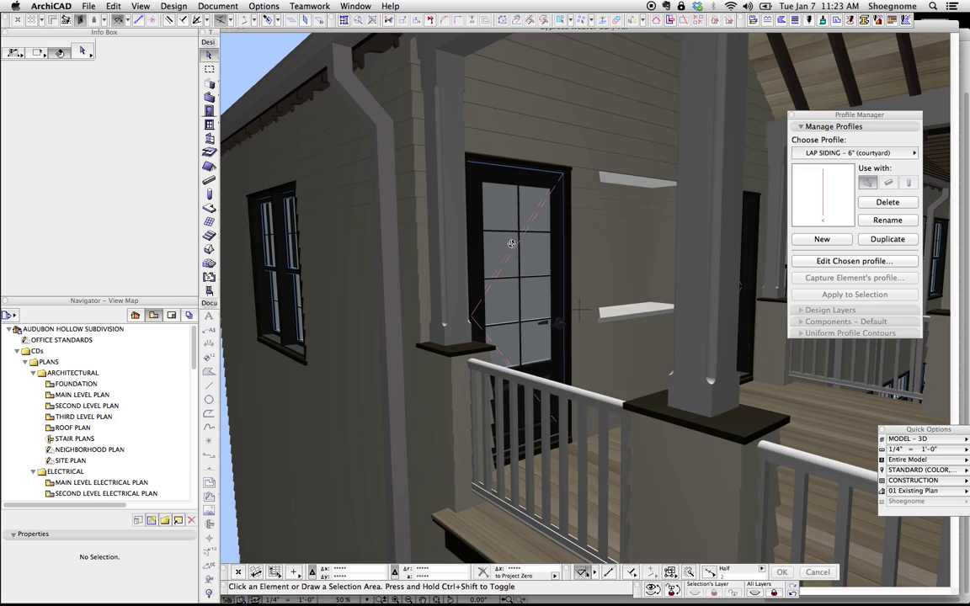
scroll(511, 244, "down", 5)
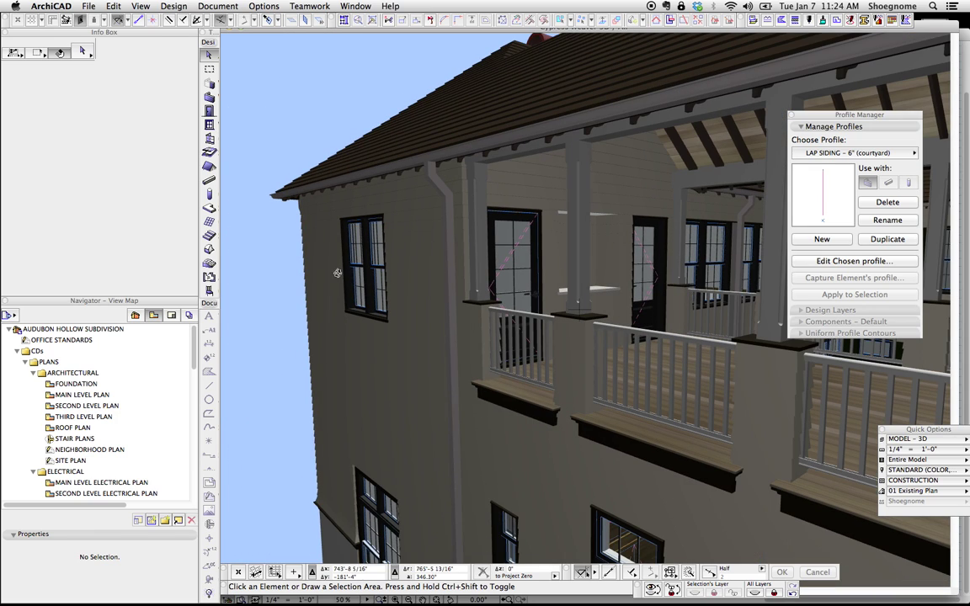
middle_click_drag(340, 273, 428, 362, "shift")
left_click_drag(428, 362, 491, 168)
middle_click_drag(491, 168, 485, 247)
scroll(542, 258, "up", 5)
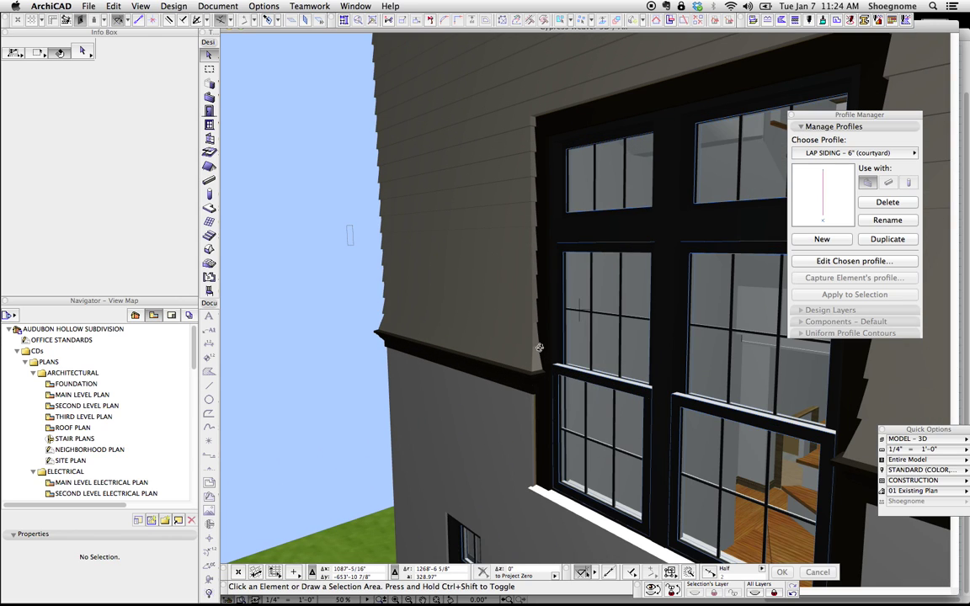
Examine the flared bottom edge of the lap siding where it meets the belt course at the house corner.
left_click(531, 360)
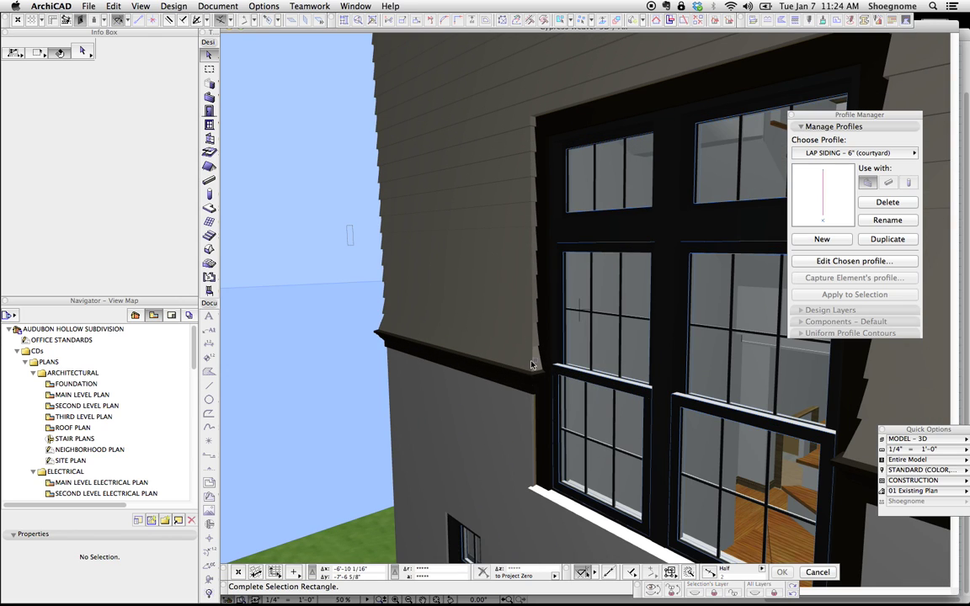
left_click(508, 328)
left_click(415, 323)
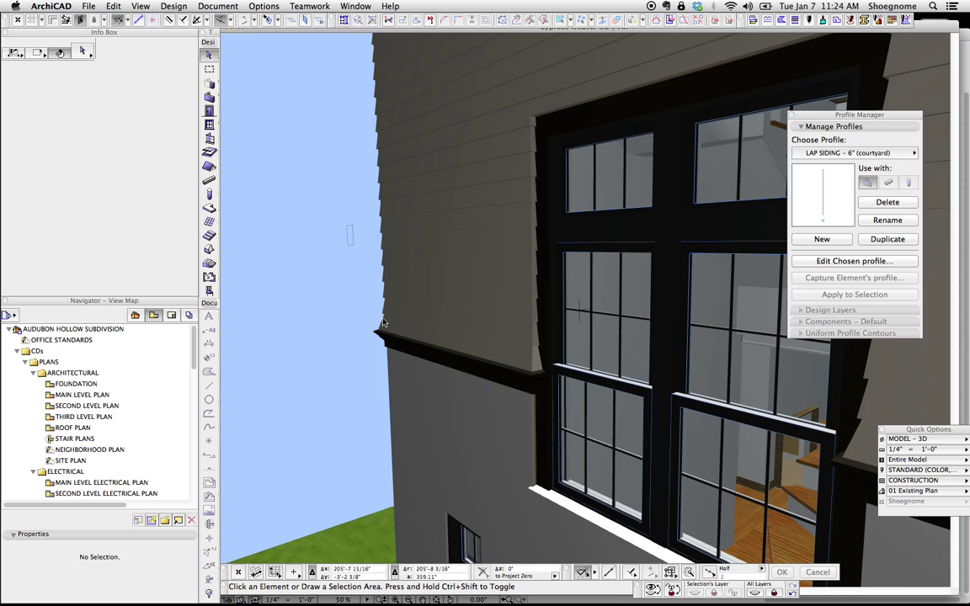
left_click(403, 325)
scroll(404, 326, "up", 5)
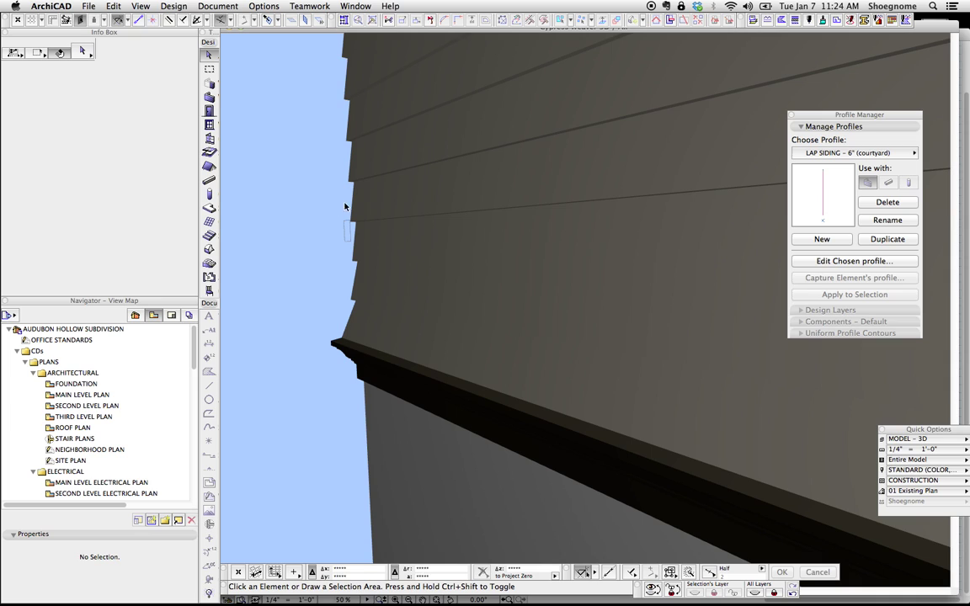
left_click(288, 297)
left_click(290, 295)
scroll(354, 261, "down", 5)
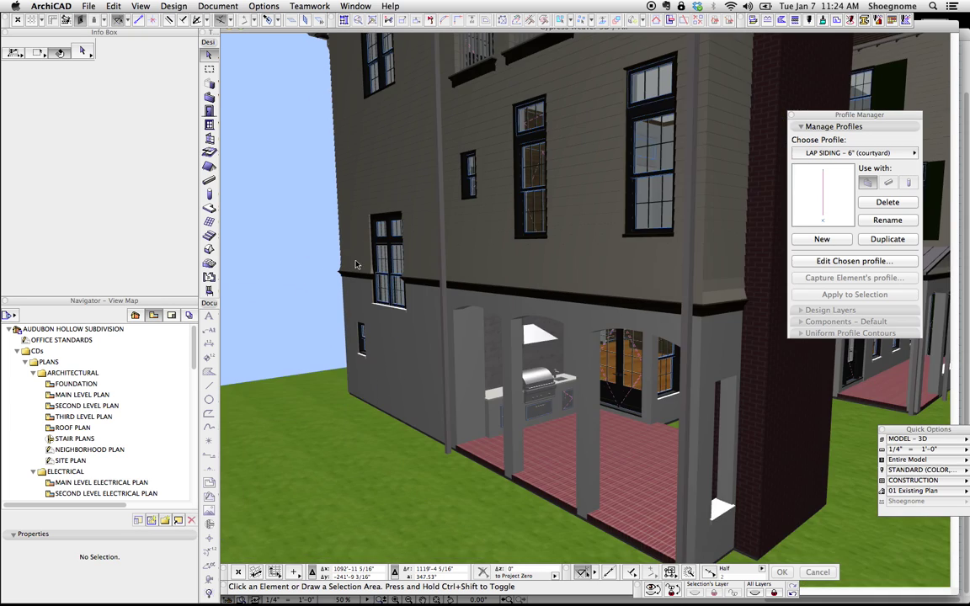
Open the North Elevation view and look over how the lap siding and belt course are drawn.
scroll(356, 264, "down", 5)
scroll(96, 410, "down", 5)
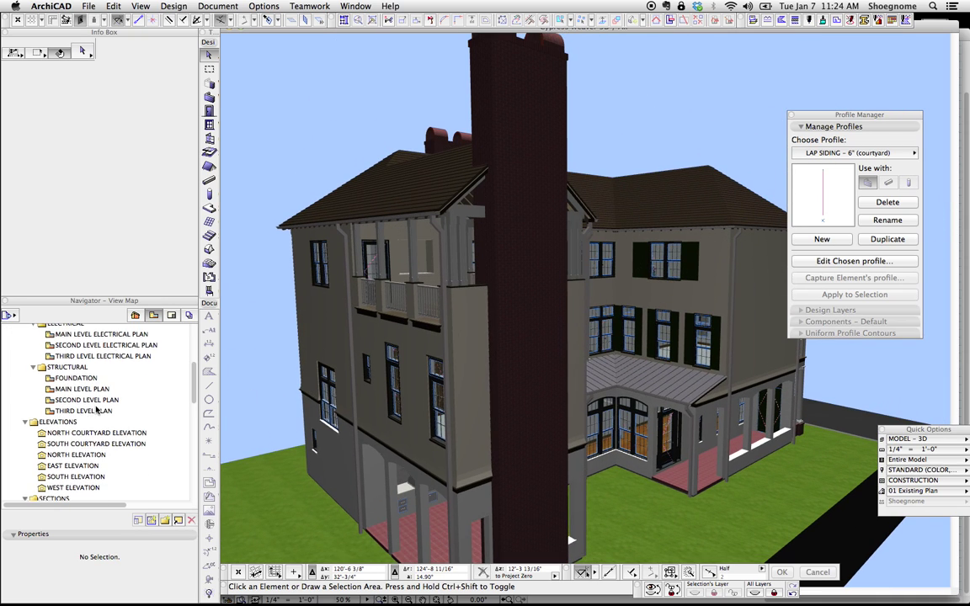
scroll(97, 410, "down", 1)
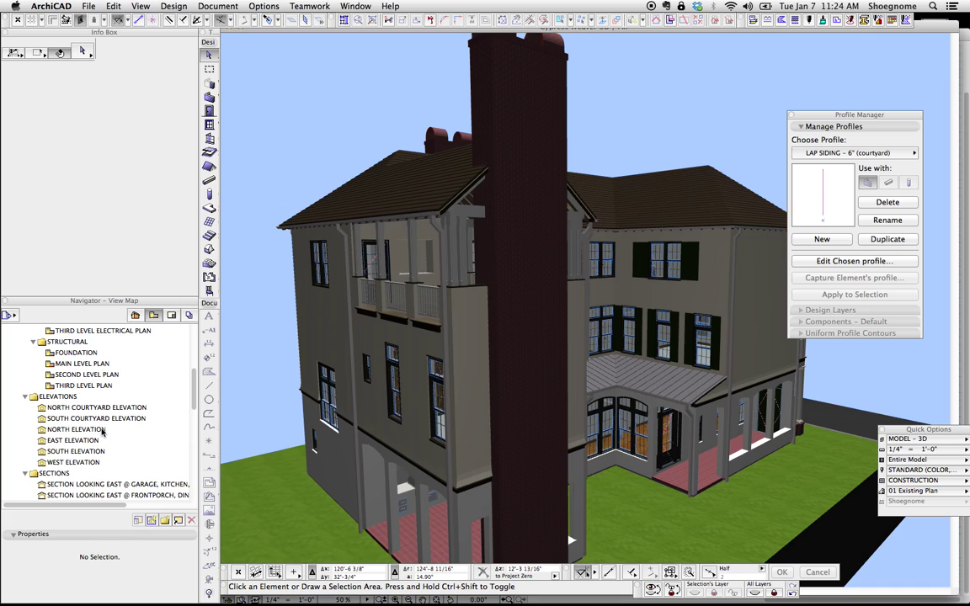
double_click(88, 429)
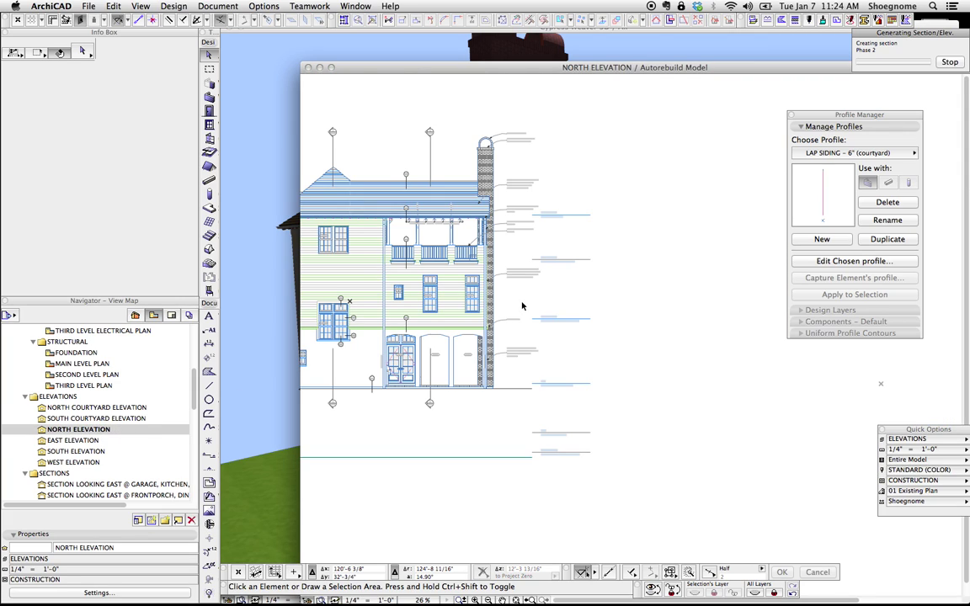
scroll(482, 301, "up", 6)
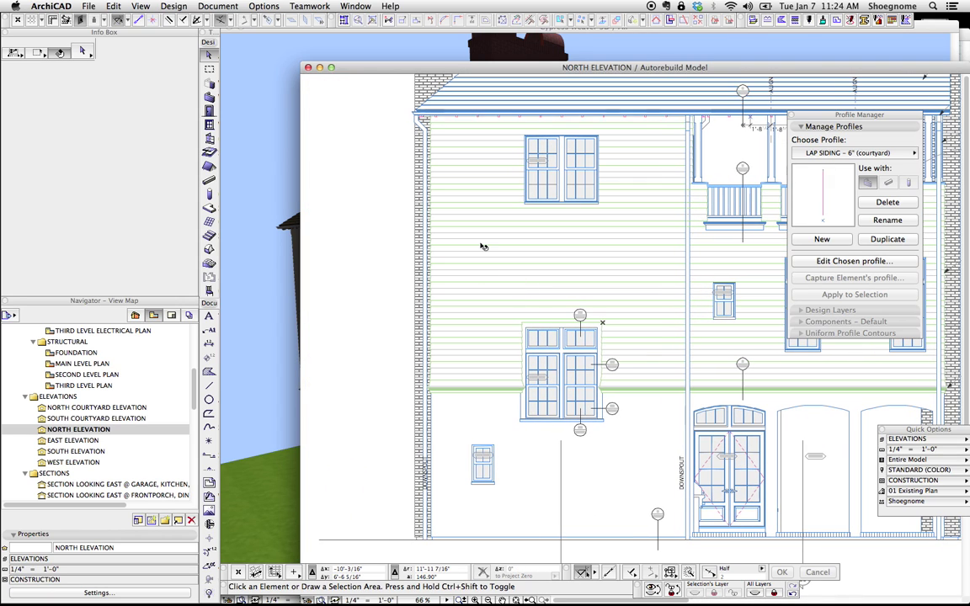
scroll(489, 268, "down", 1)
middle_click_drag(493, 268, 381, 271)
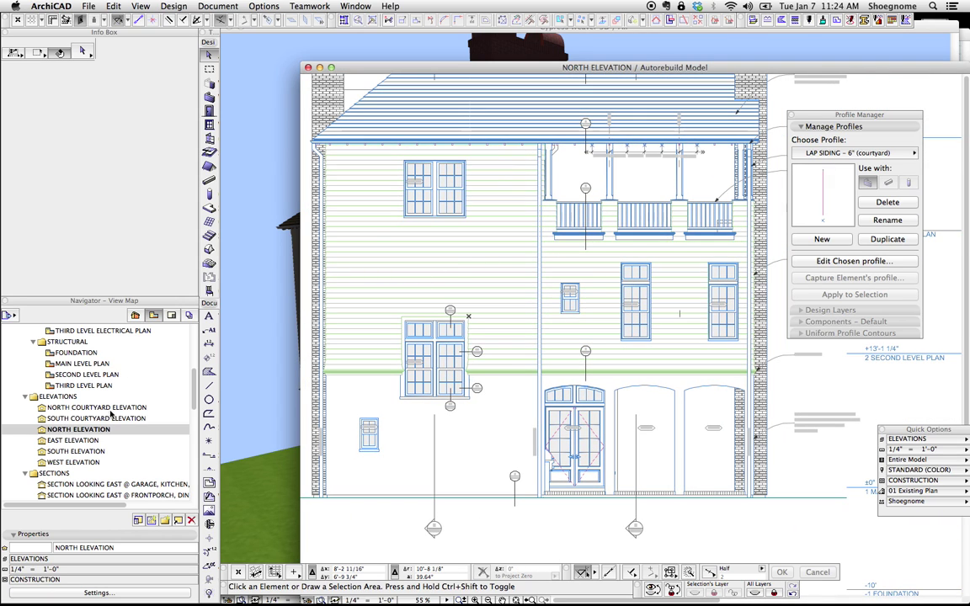
Open the South Elevation view and turn on True Line Weight while viewing the siding's edge at the chimney.
double_click(76, 452)
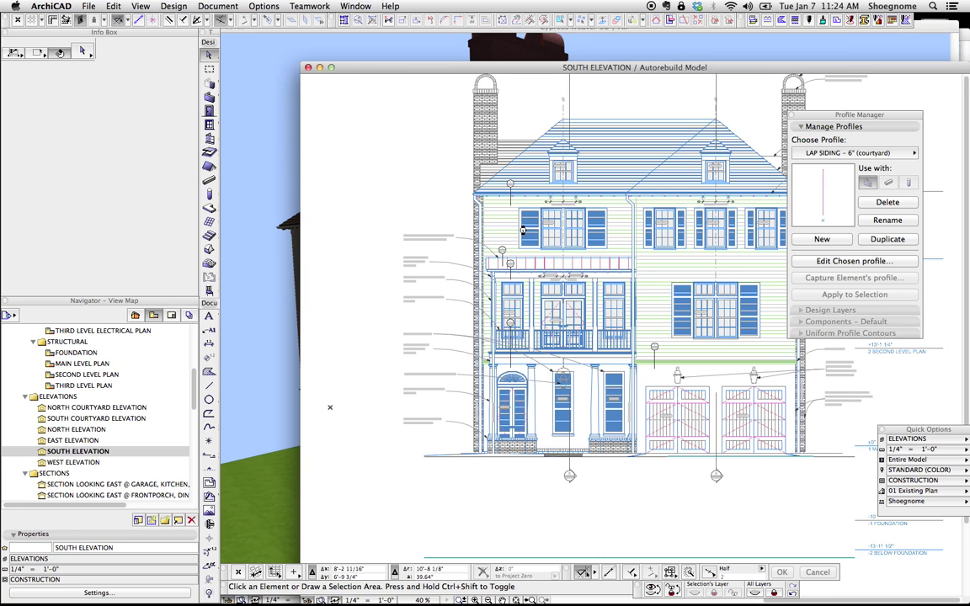
scroll(504, 238, "up", 10)
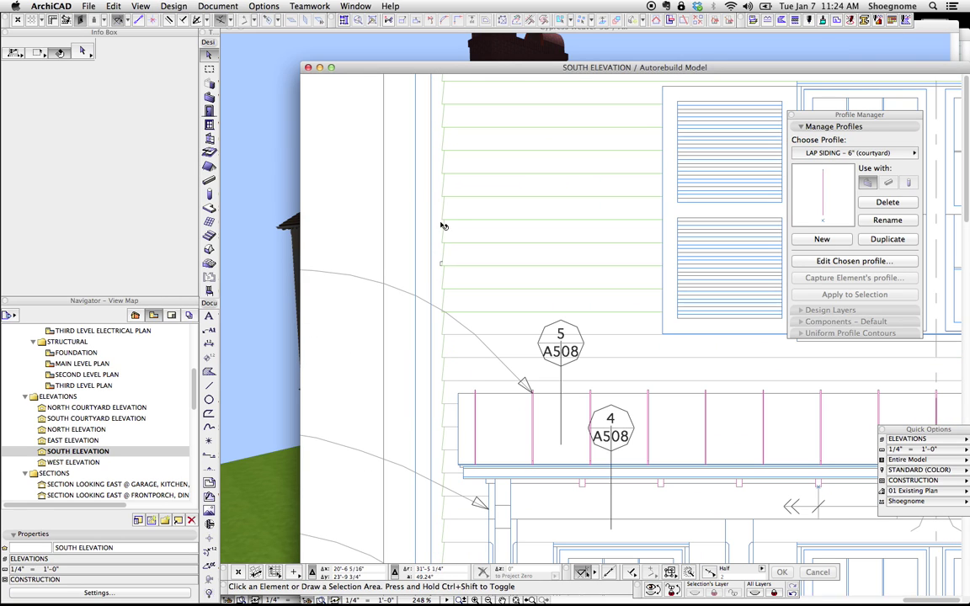
right_click(295, 154)
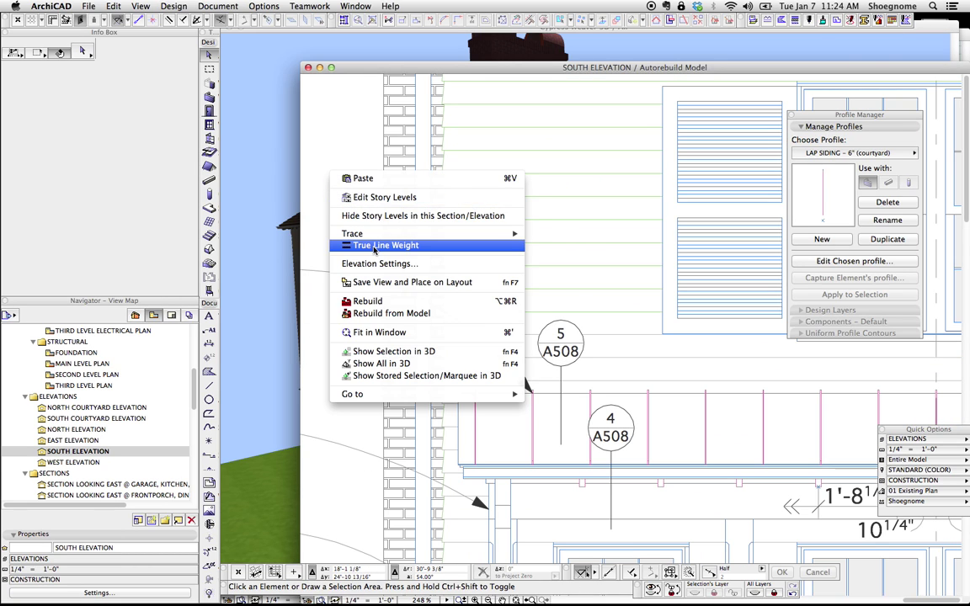
left_click(354, 244)
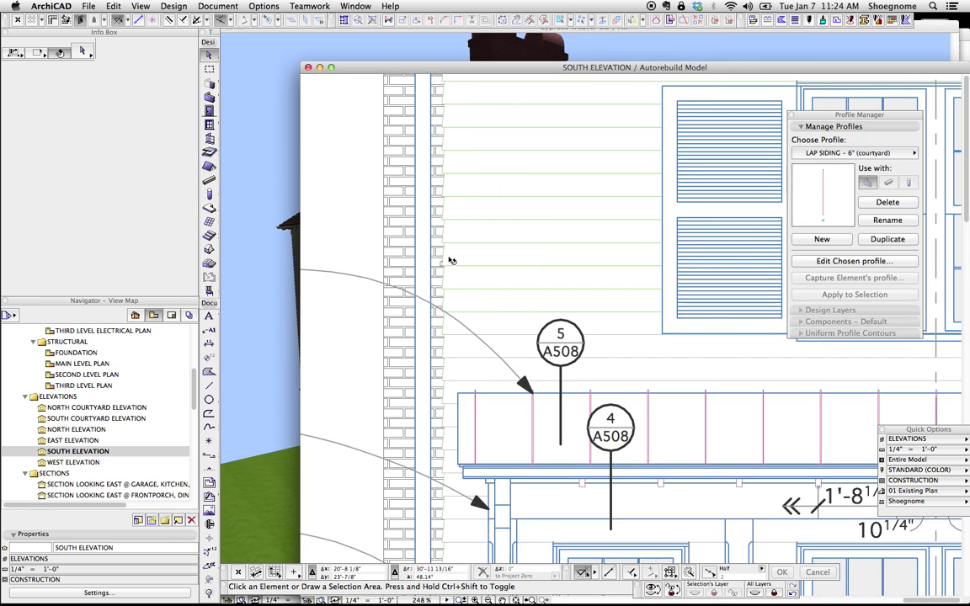
Select the flared lap siding above the belt course in the South Elevation to inspect its profile, and clear the selection.
scroll(449, 300, "down", 6)
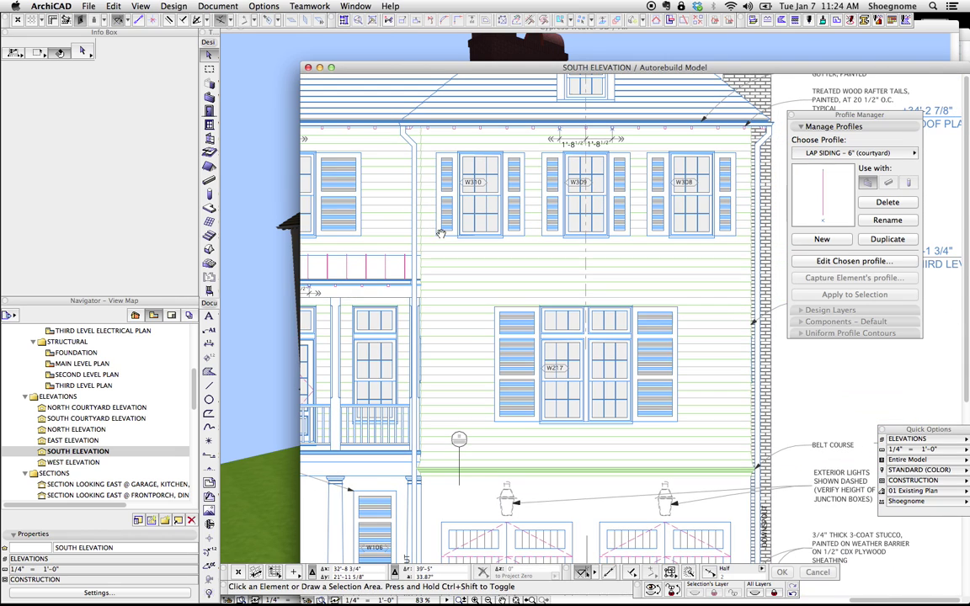
middle_click_drag(637, 238, 580, 237)
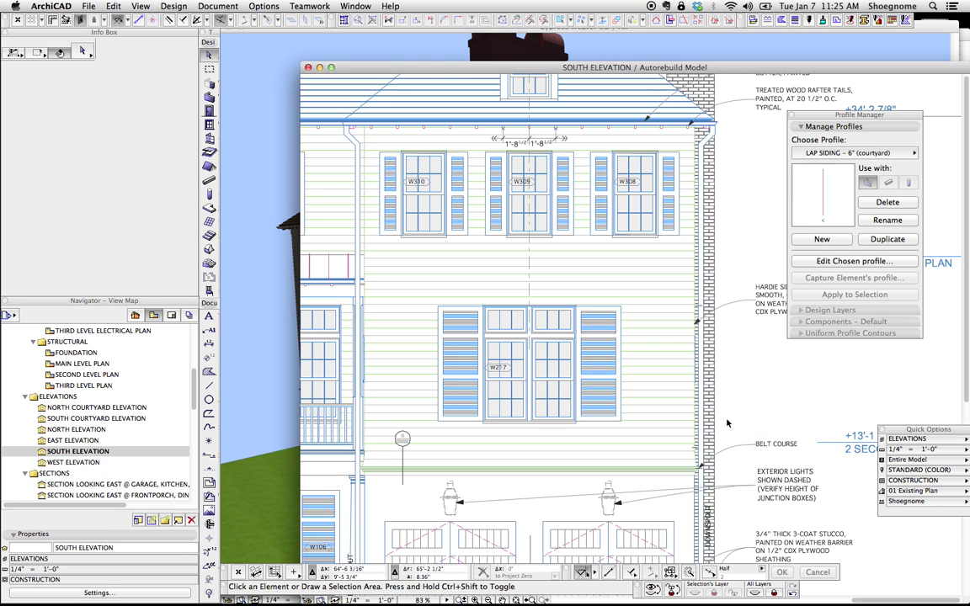
scroll(626, 352, "down", 2)
scroll(678, 400, "up", 7)
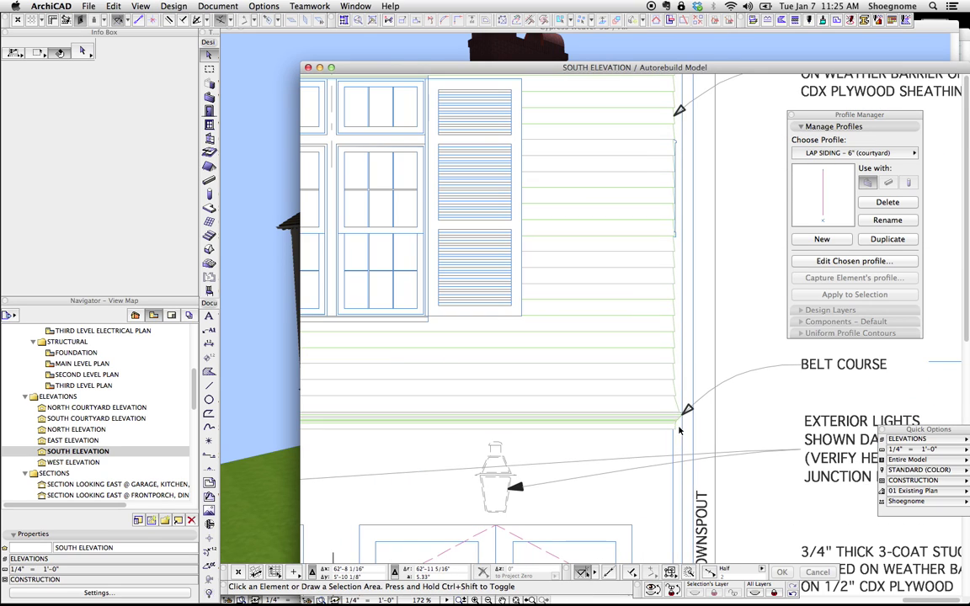
left_click(634, 364)
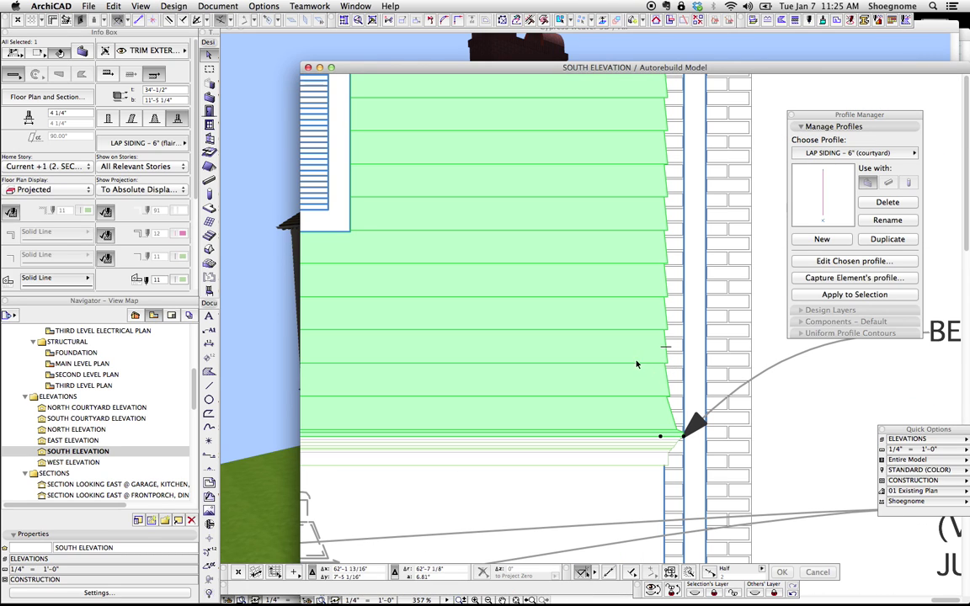
key("Escape")
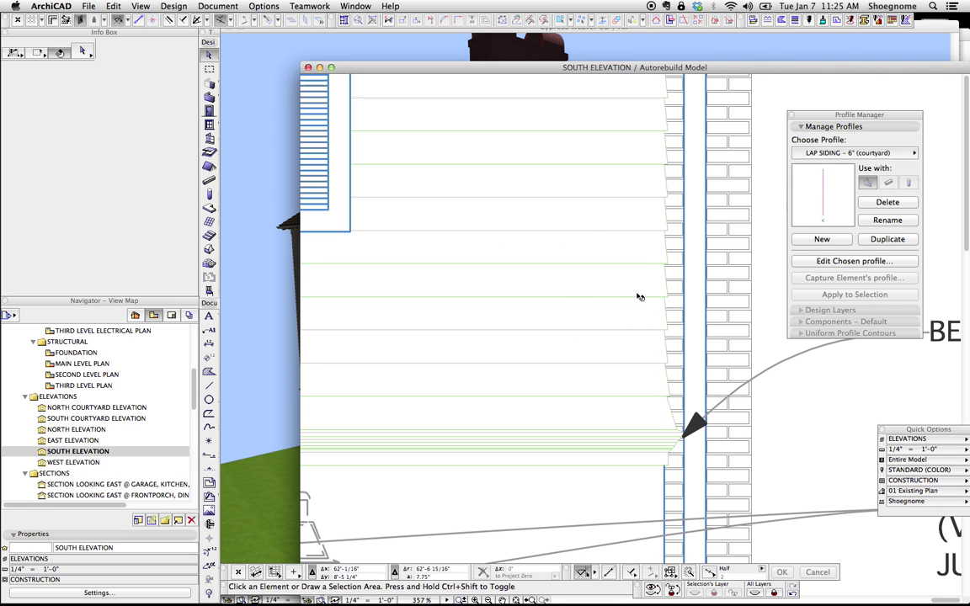
Select the belt course below the flared lap siding in the South Elevation to inspect its profile, and clear the selection.
scroll(635, 299, "down", 5)
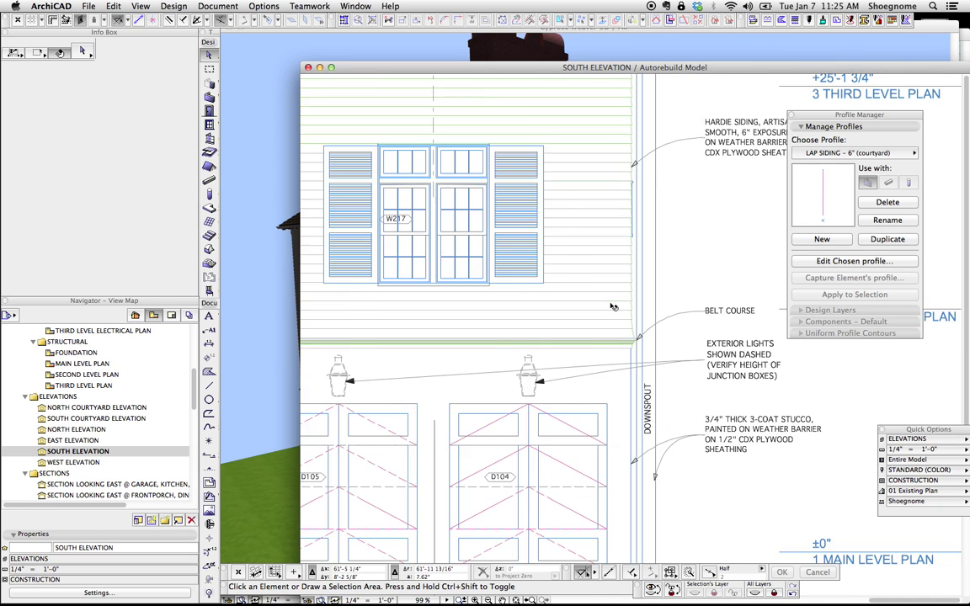
scroll(626, 333, "up", 3)
left_click(622, 335)
scroll(611, 335, "up", 4)
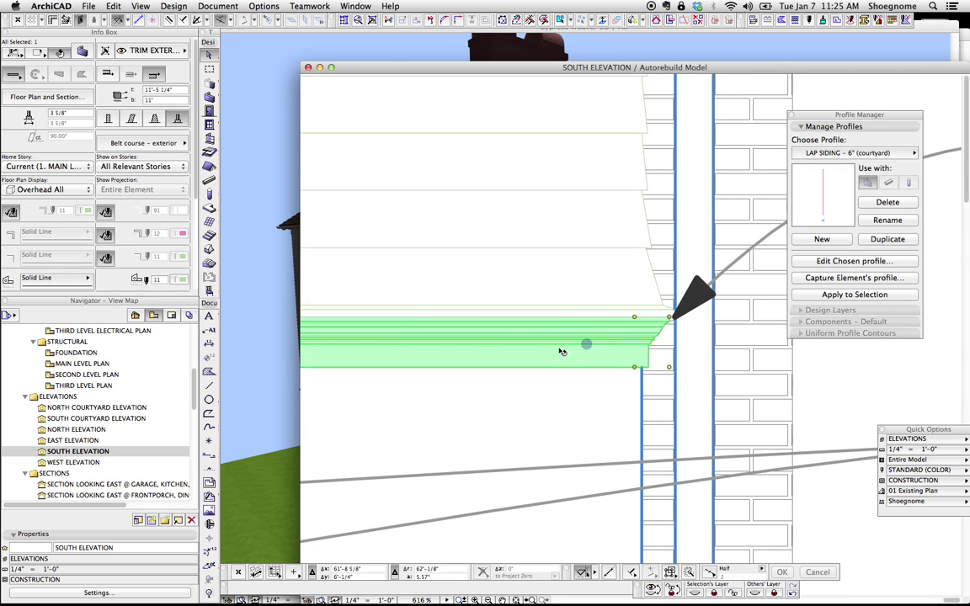
left_click(517, 282)
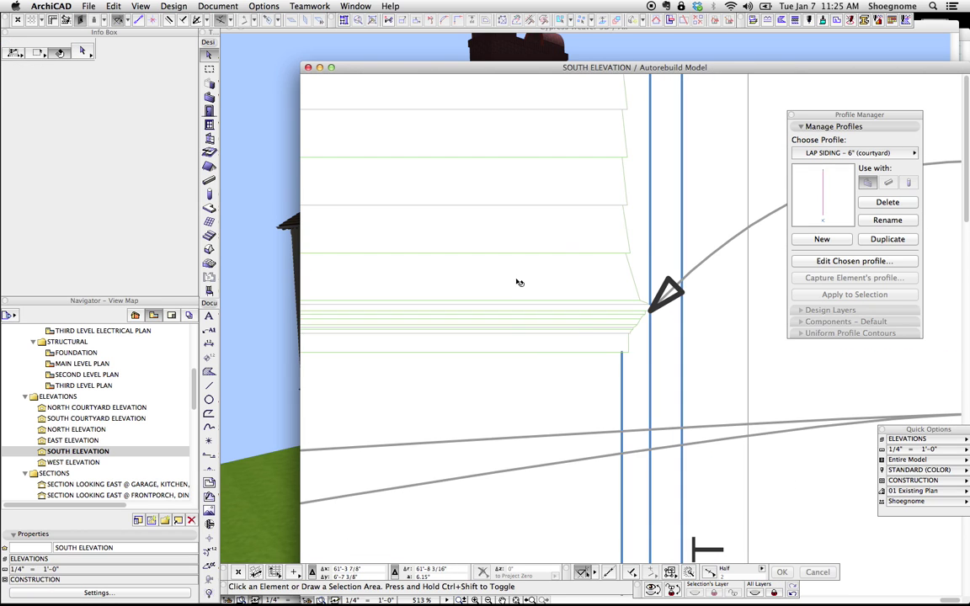
Look over the lap siding lines around the windows and porch in the South Elevation, and close that elevation window.
scroll(517, 281, "down", 10)
middle_click_drag(521, 187, 558, 287)
middle_click_drag(457, 219, 607, 304)
scroll(607, 304, "right", 6)
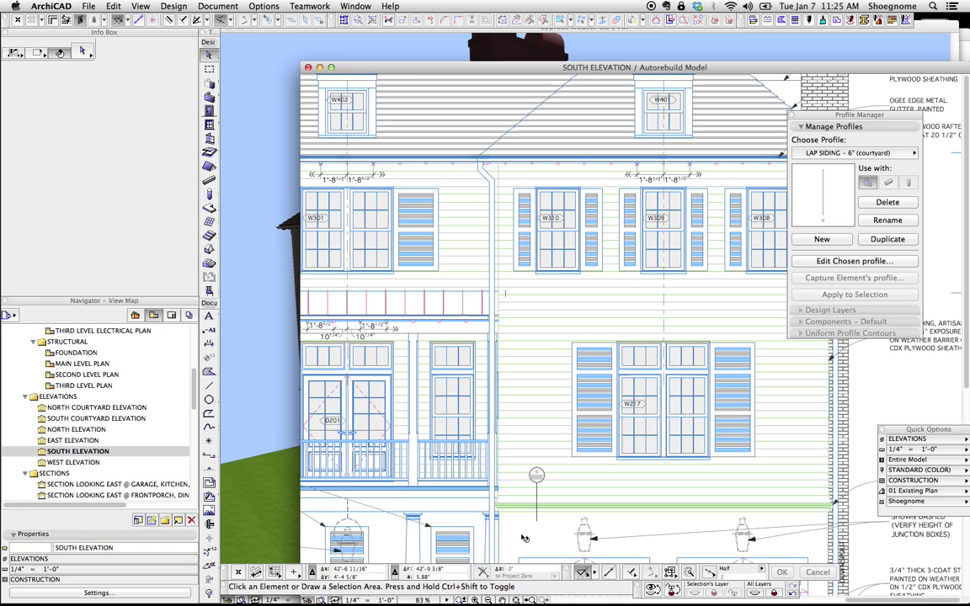
left_click(308, 68)
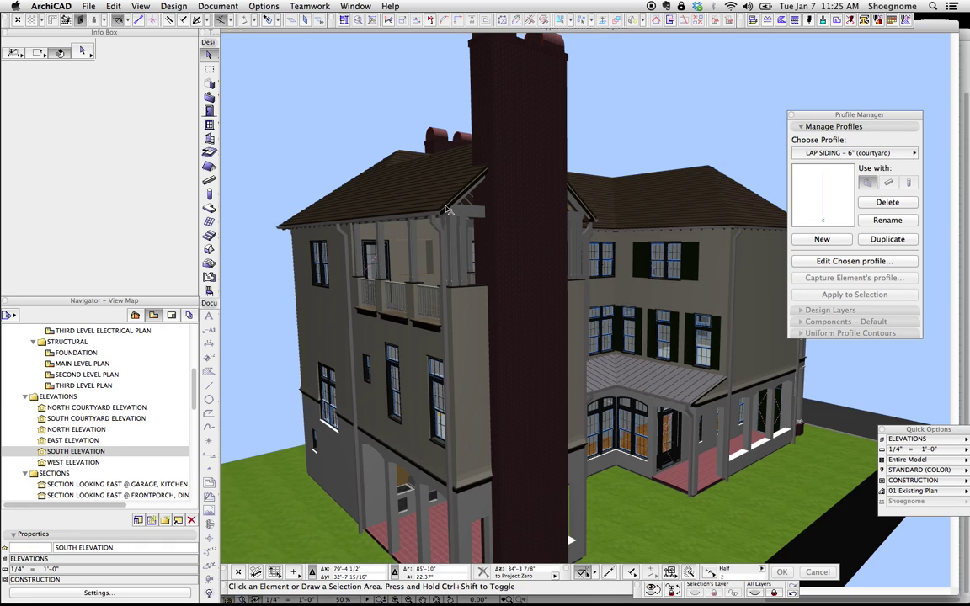
Examine the house's lap siding, porch roof and trim in 3D, orbiting from the courtyard side to the garage side.
key("o")
left_click_drag(652, 248, 556, 229)
scroll(541, 265, "up", 3)
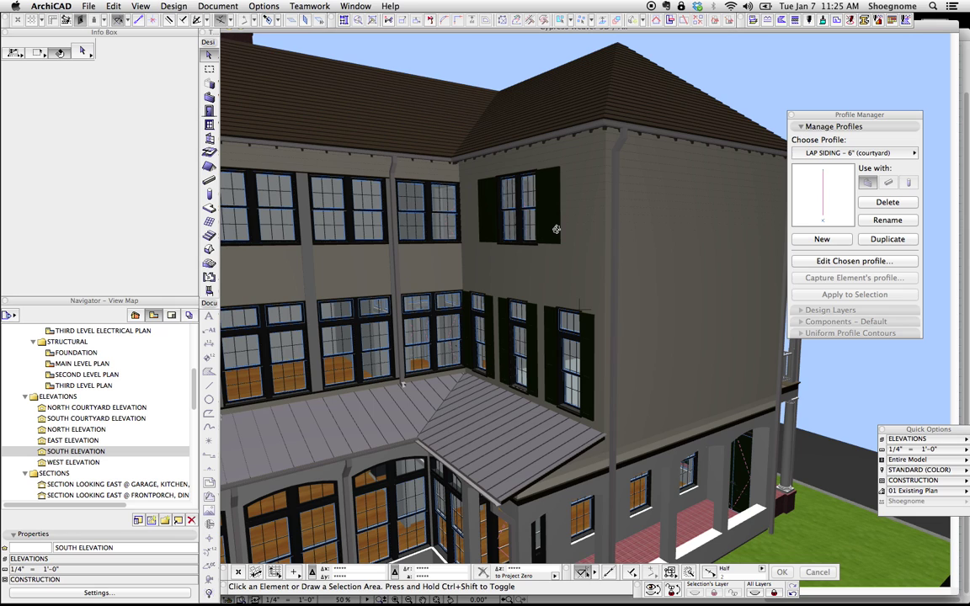
left_click_drag(551, 234, 357, 246)
middle_click_drag(357, 246, 340, 249, "shift")
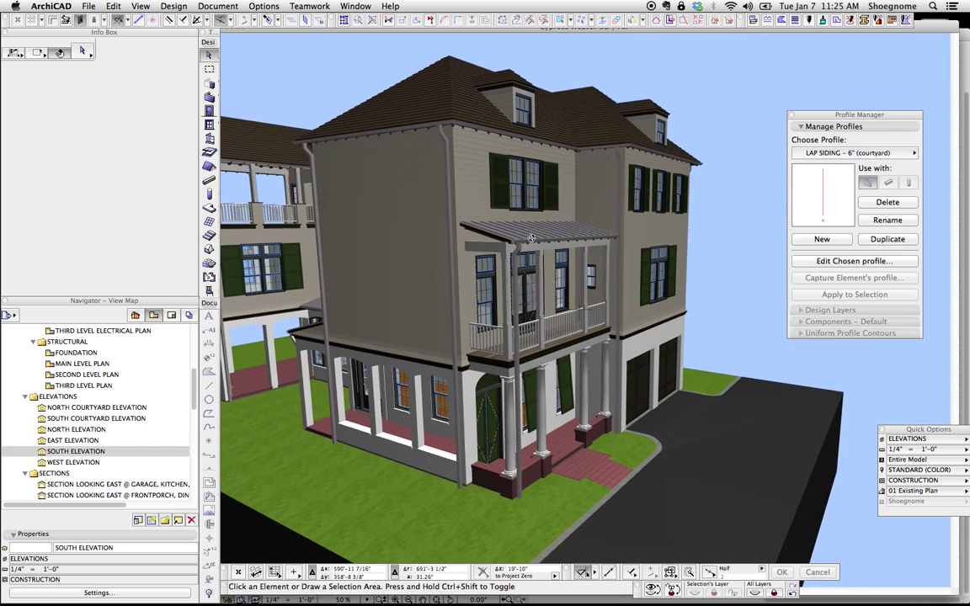
scroll(522, 280, "up", 3)
middle_click_drag(522, 280, 524, 260, "shift")
scroll(524, 260, "up", 5)
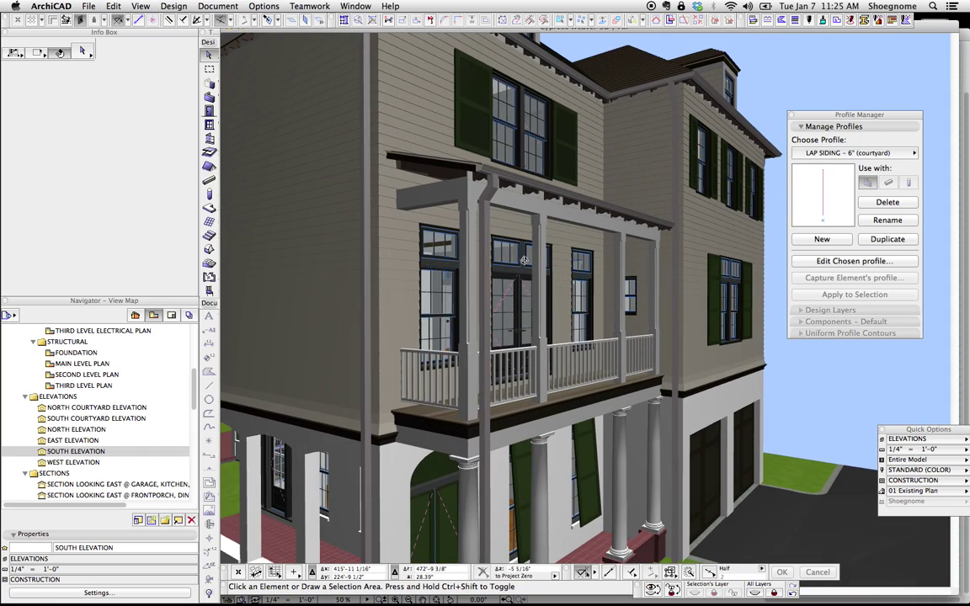
scroll(553, 239, "down", 10)
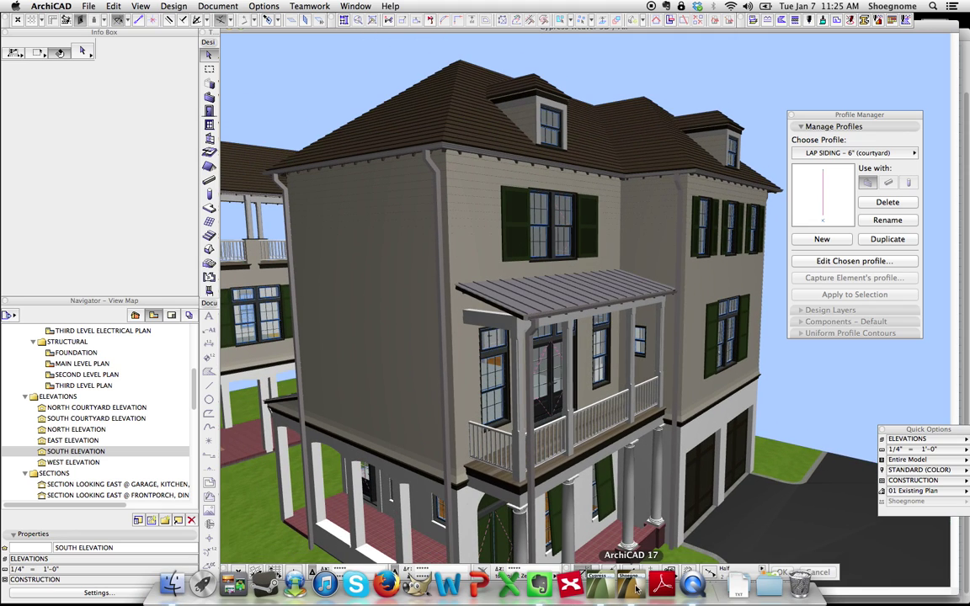
Switch to the Shoegnome Template project, view its sample building in 3D, and go to the Main Level plan.
left_click(603, 589)
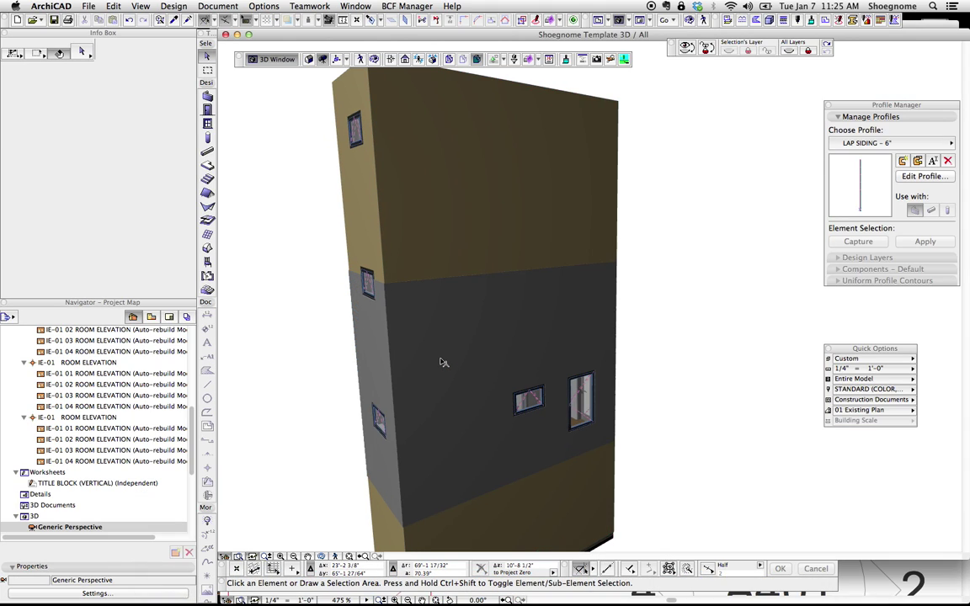
key("o")
left_click_drag(371, 336, 632, 343)
key("F2")
scroll(596, 335, "down", 8)
middle_click_drag(785, 353, 682, 229)
Open the LAP SIDING - 6" profile in the Profile Editor.
left_click(872, 146)
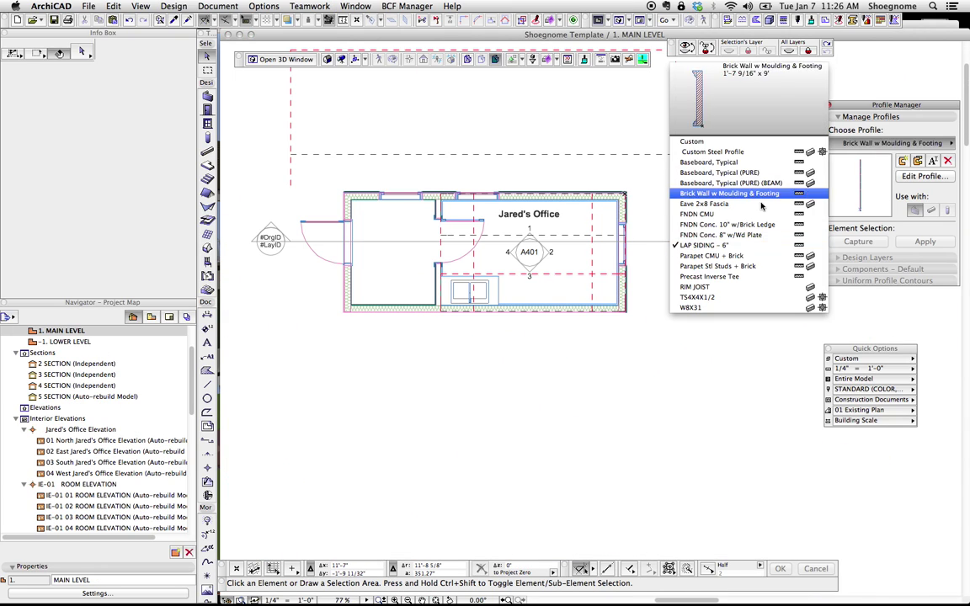
left_click(743, 246)
left_click(912, 179)
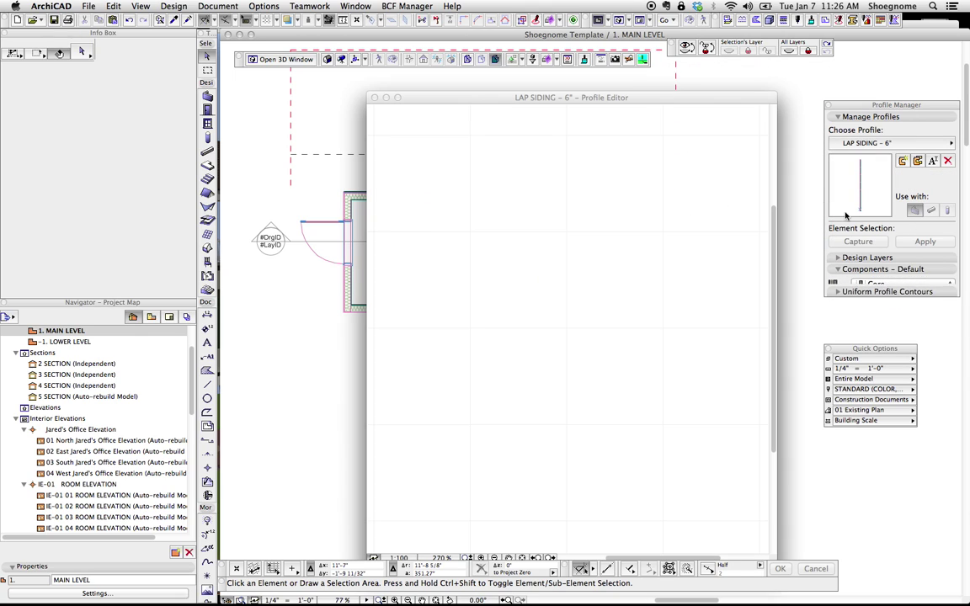
Inspect the siding fill and the Air Space fill behind it in the LAP SIDING - 6" profile, and close the editor.
scroll(574, 207, "up", 10)
left_click(524, 221)
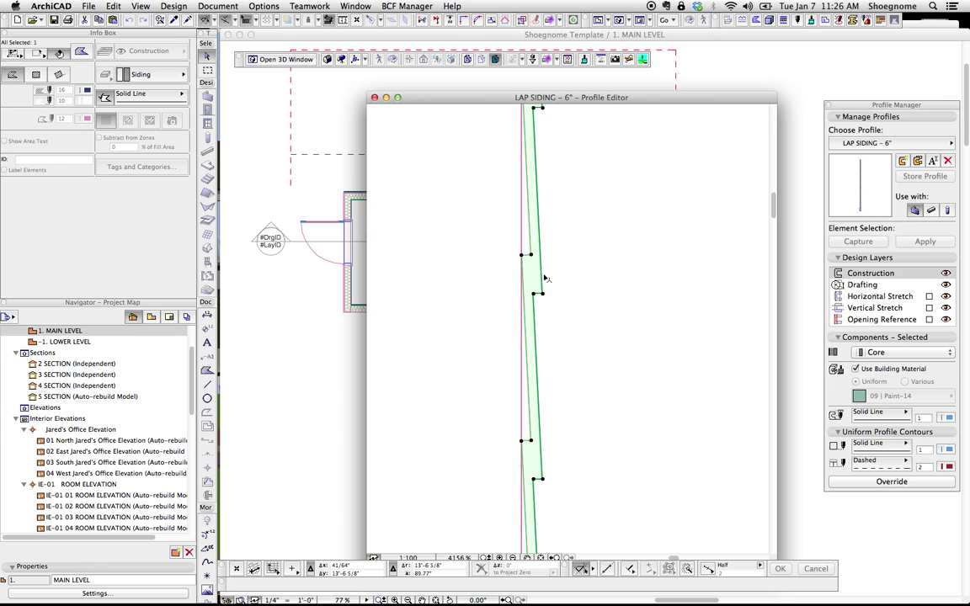
scroll(542, 284, "up", 3)
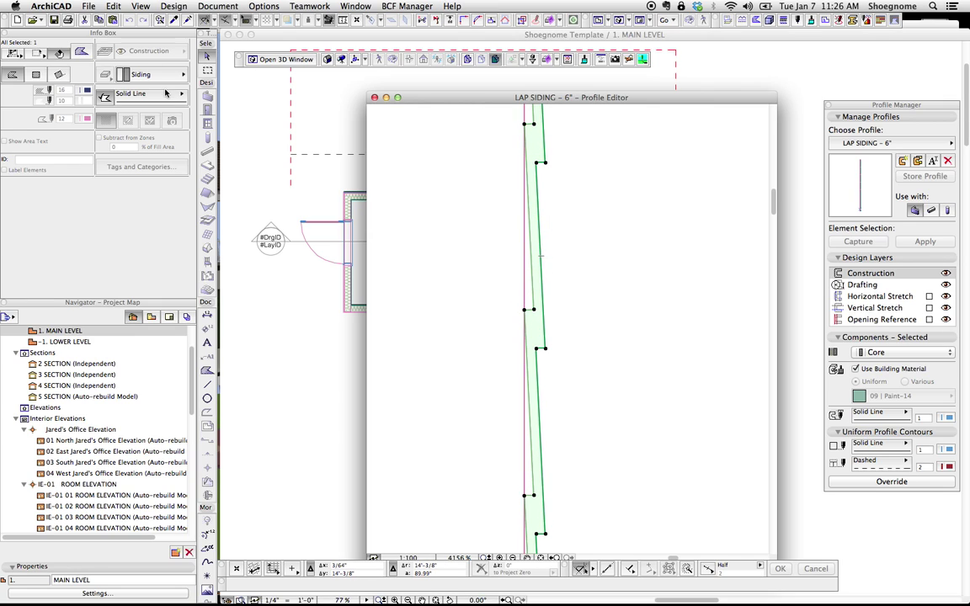
left_click(528, 246)
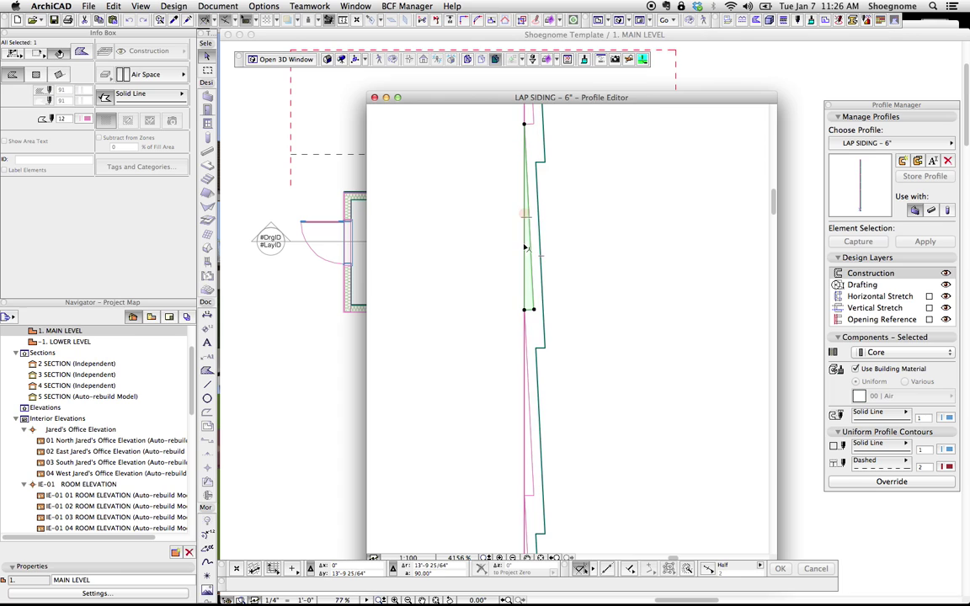
left_click(517, 289)
left_click(375, 97)
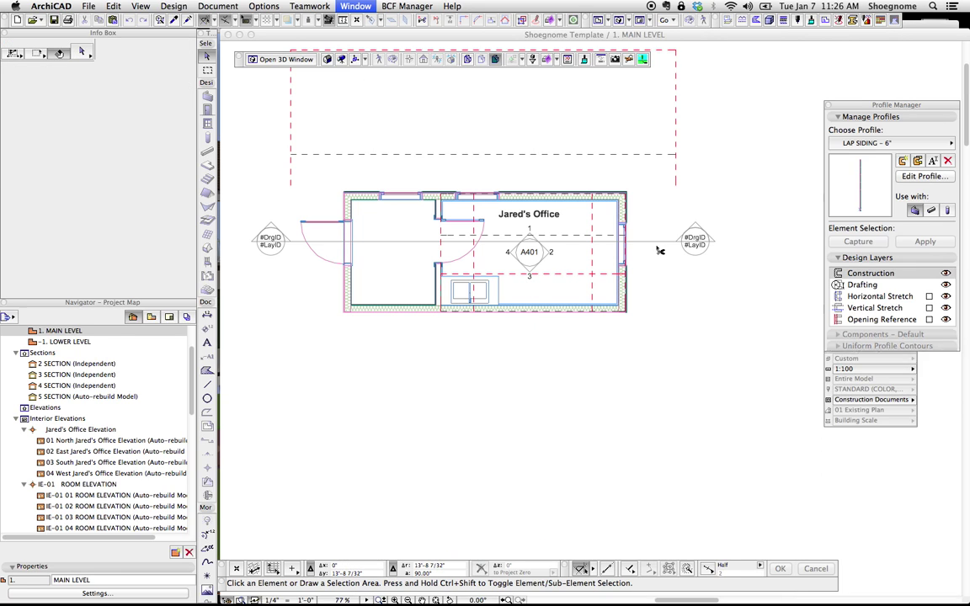
Start a new wall with the settings of the existing siding on the office's exterior, using the LAP SIDING - 6" profile.
scroll(612, 272, "up", 5)
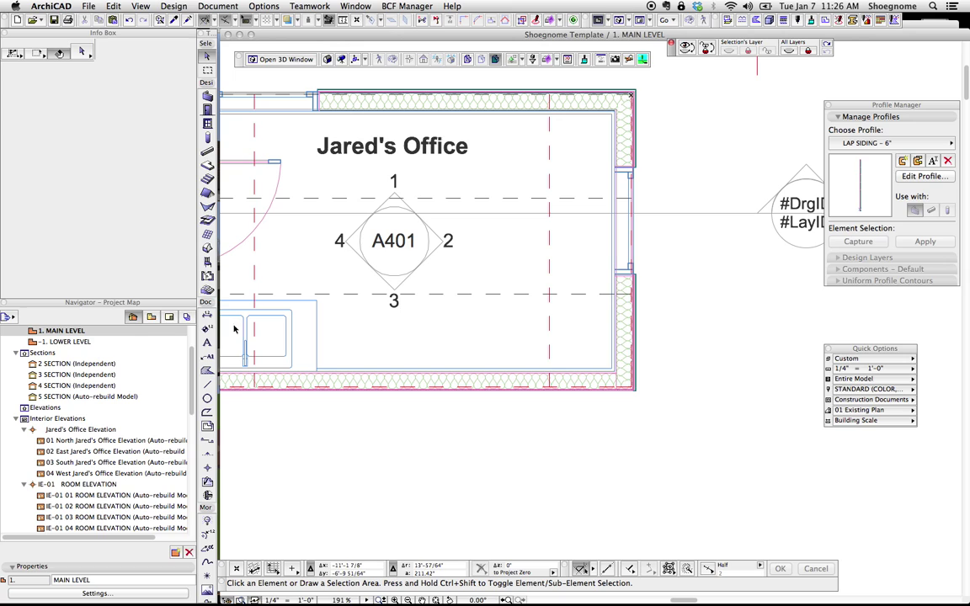
left_click(637, 368, "alt")
left_click(72, 100)
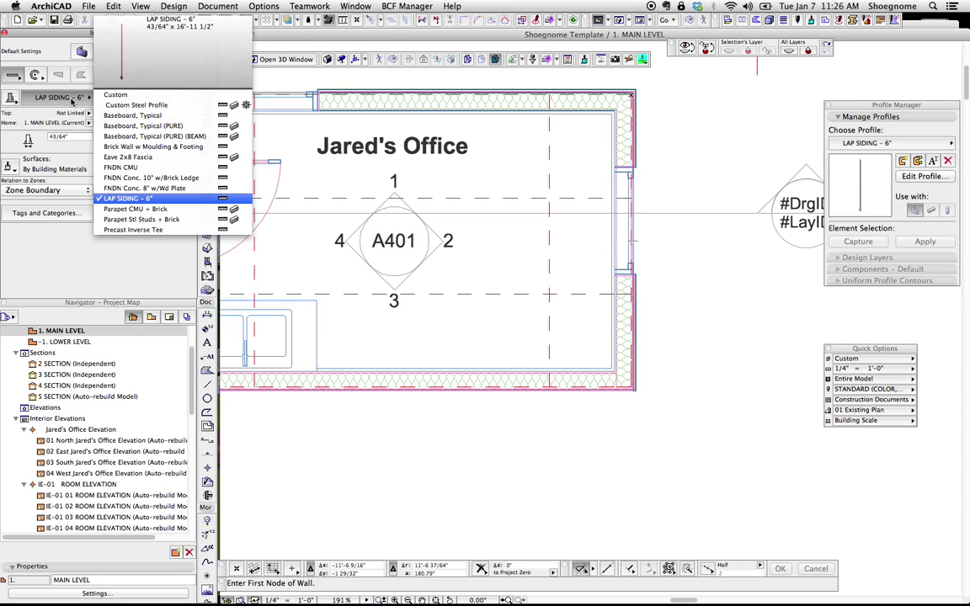
left_click(10, 98)
left_click(12, 97)
left_click(62, 99)
left_click(41, 99)
left_click(141, 199)
Show the layer intersection group numbers in the layer list and keep the new siding wall on A-TRIM EXTERIOR.
left_click(139, 51)
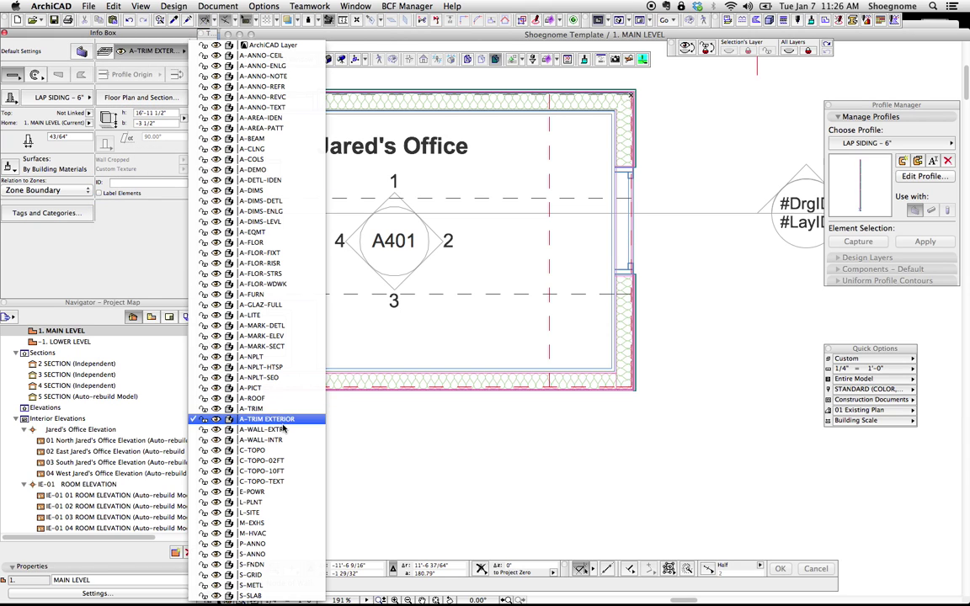
left_click(140, 54)
left_click(141, 54)
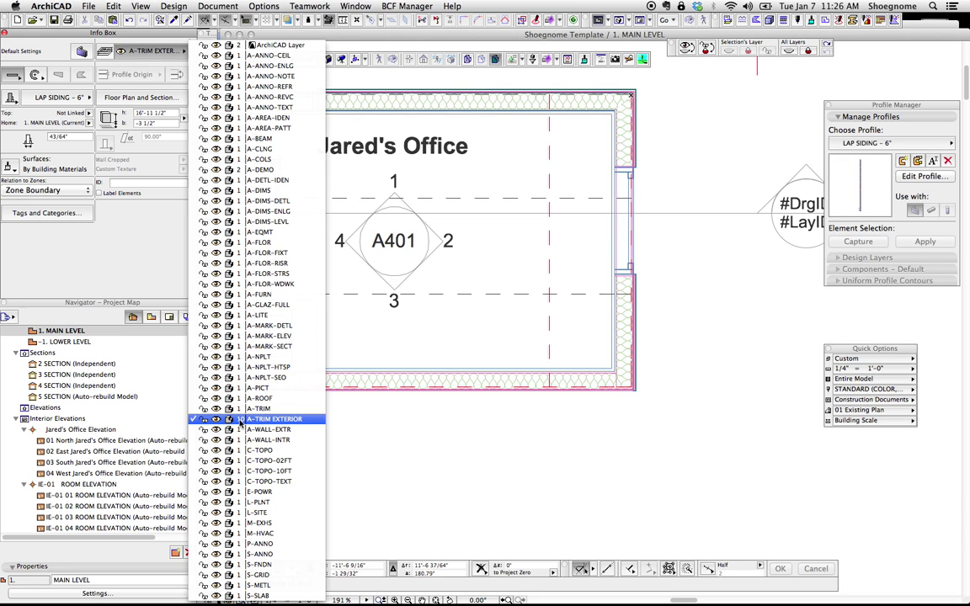
left_click(271, 420)
Draw a 19'-9" lap siding wall along the outer face of the plan's lower exterior wall, from its right corner to its left corner.
scroll(633, 400, "up", 10)
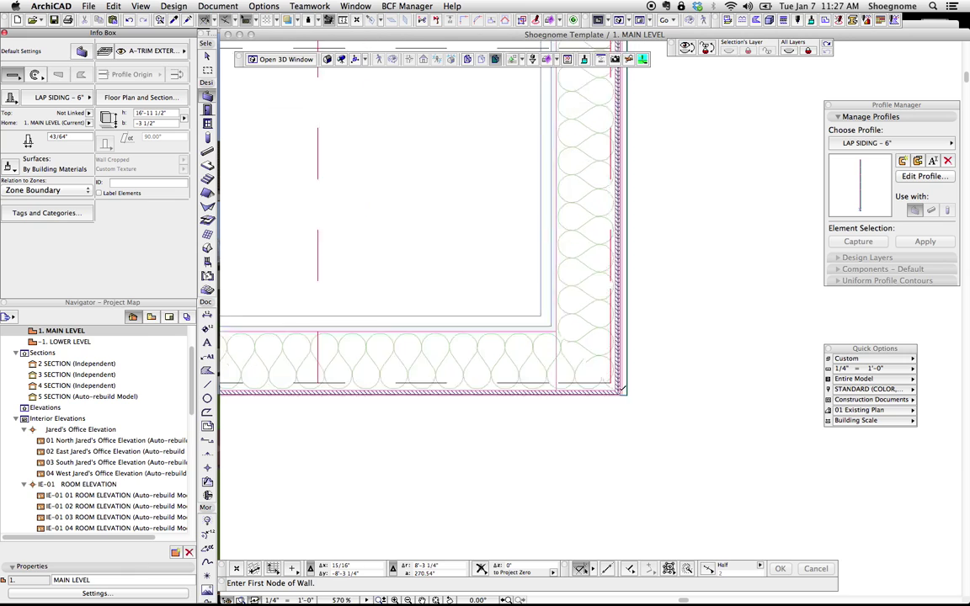
left_click(633, 402)
scroll(521, 405, "down", 8)
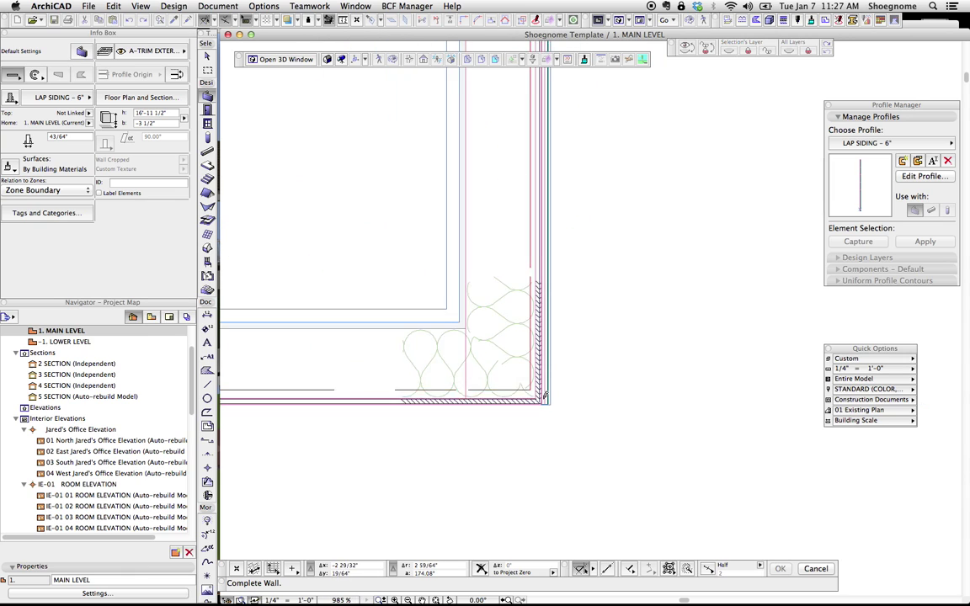
middle_click_drag(521, 405, 848, 367)
middle_click_drag(371, 385, 674, 383)
scroll(414, 381, "down", 1)
middle_click_drag(413, 381, 805, 398)
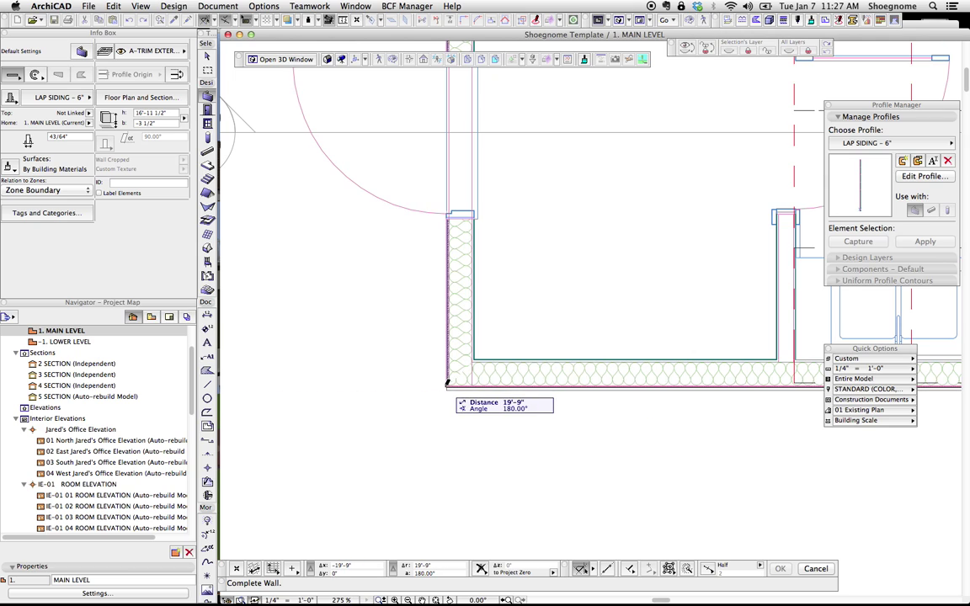
left_click(448, 386)
key("Escape")
Open the 3D view and examine how the lap siding walls meet at the building's corner.
key("F3")
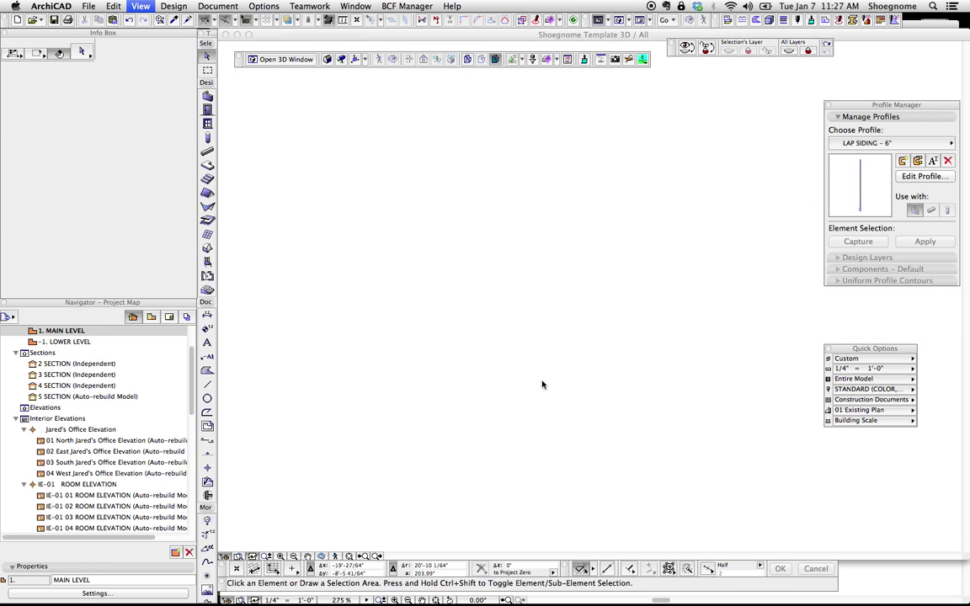
key("o")
left_click(556, 358)
key("Escape")
key("o")
left_click_drag(596, 368, 681, 351)
scroll(681, 329, "up", 3)
left_click_drag(643, 258, 623, 285)
middle_click_drag(621, 284, 582, 320, "shift")
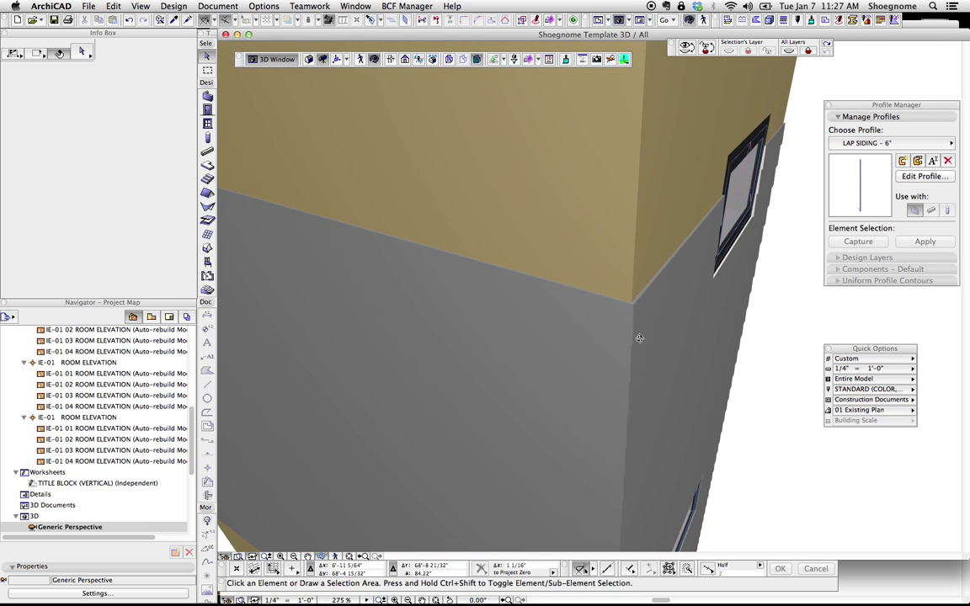
left_click(616, 335)
left_click(618, 338, "shift")
key("Escape")
Orbit around the sample building in 3D to examine the lap siding on its adjoining faces.
scroll(637, 340, "up", 2)
scroll(628, 336, "down", 1)
scroll(606, 340, "down", 10)
left_click(644, 345)
key("o")
left_click_drag(804, 336, 615, 238)
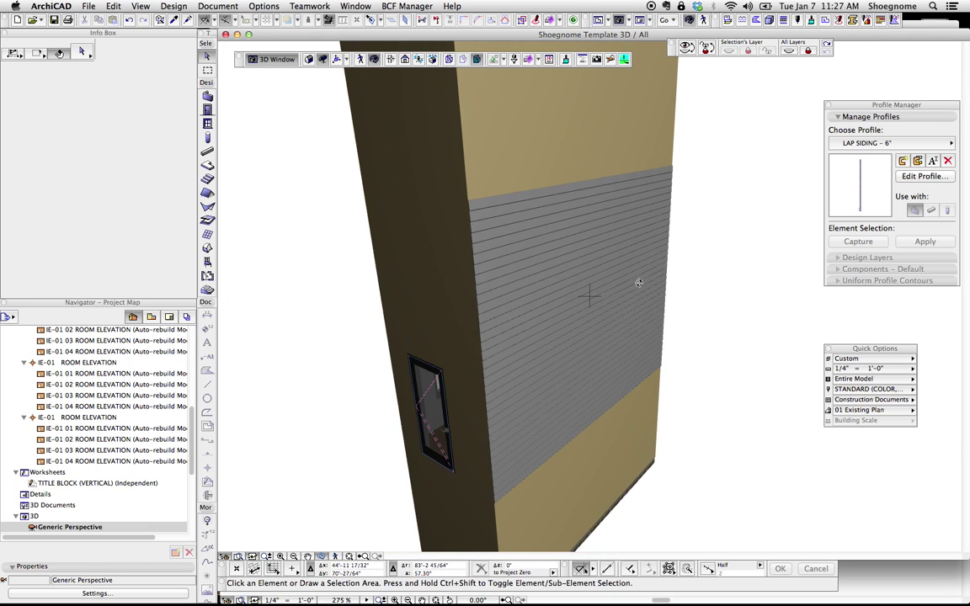
key("o")
left_click_drag(635, 288, 676, 288)
key("Escape")
key("o")
middle_click_drag(639, 296, 647, 250, "shift")
Place a 3' by 2' W Awning 1 17 window in the office's lower exterior wall on the Main Level plan.
key("F2")
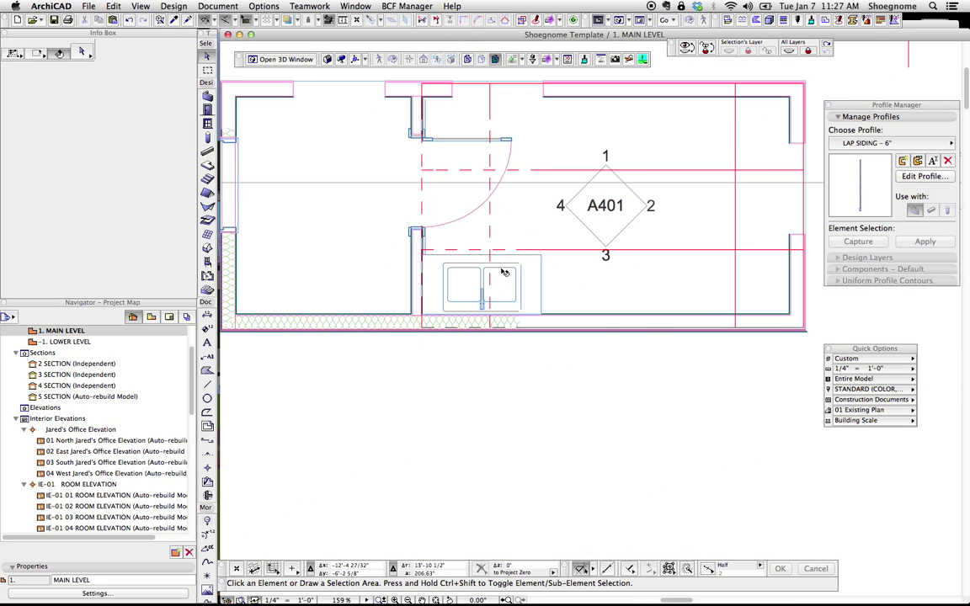
key("w")
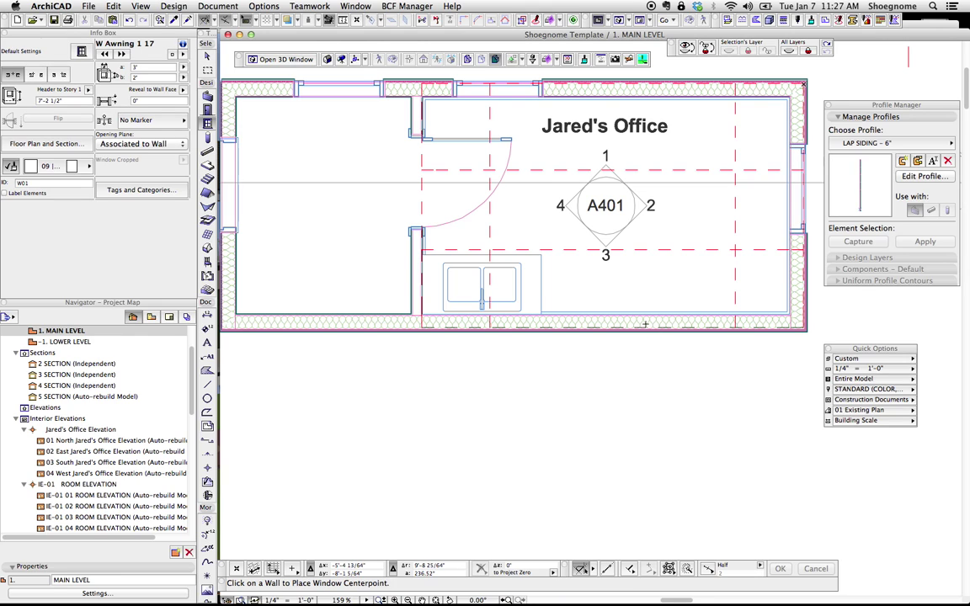
scroll(657, 323, "up", 1)
left_click(644, 325)
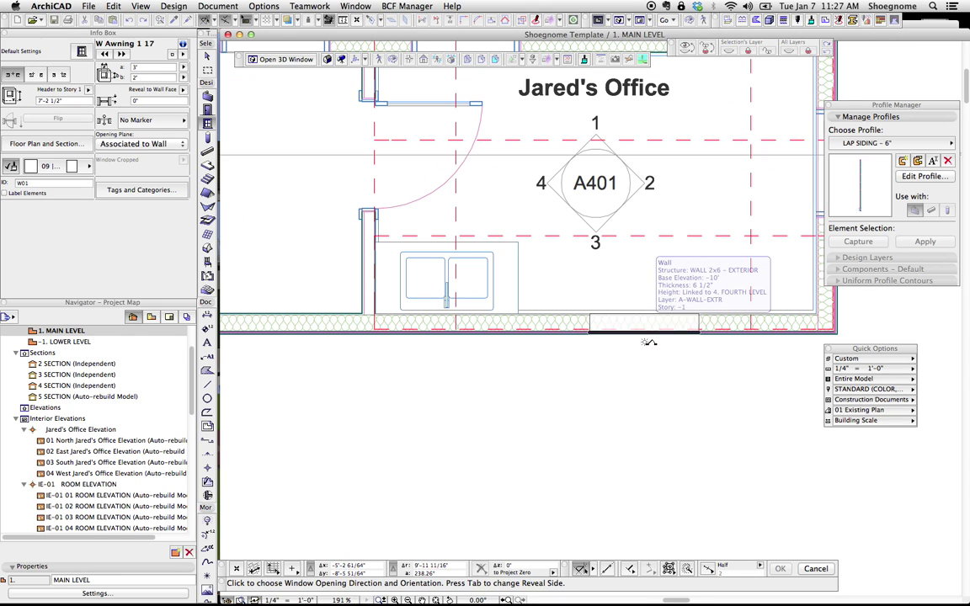
left_click(703, 340)
key("Escape")
Delete the new lap siding in 3D to expose the awning window behind it, and undo the deletion.
key("F3")
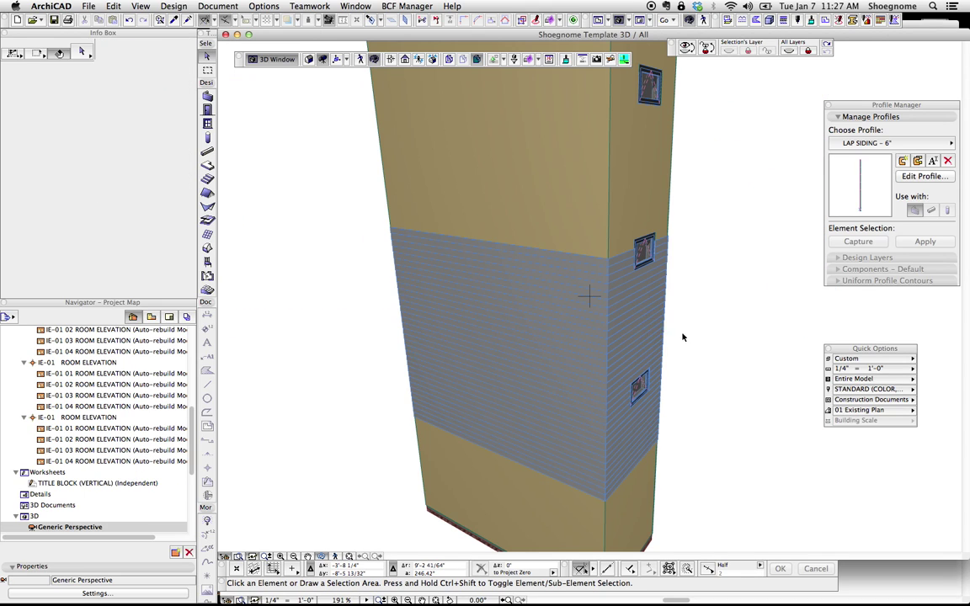
left_click(553, 335)
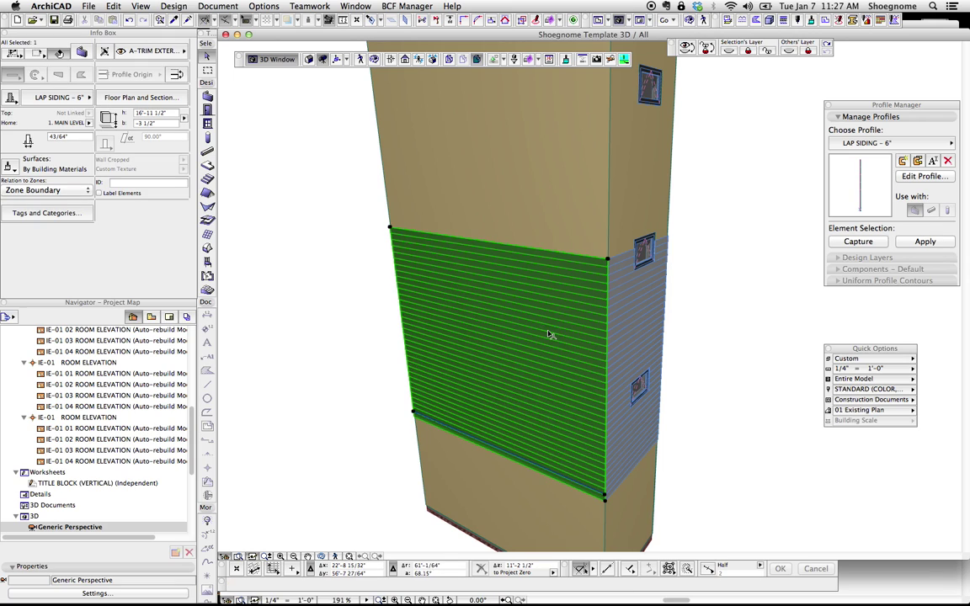
key("Delete")
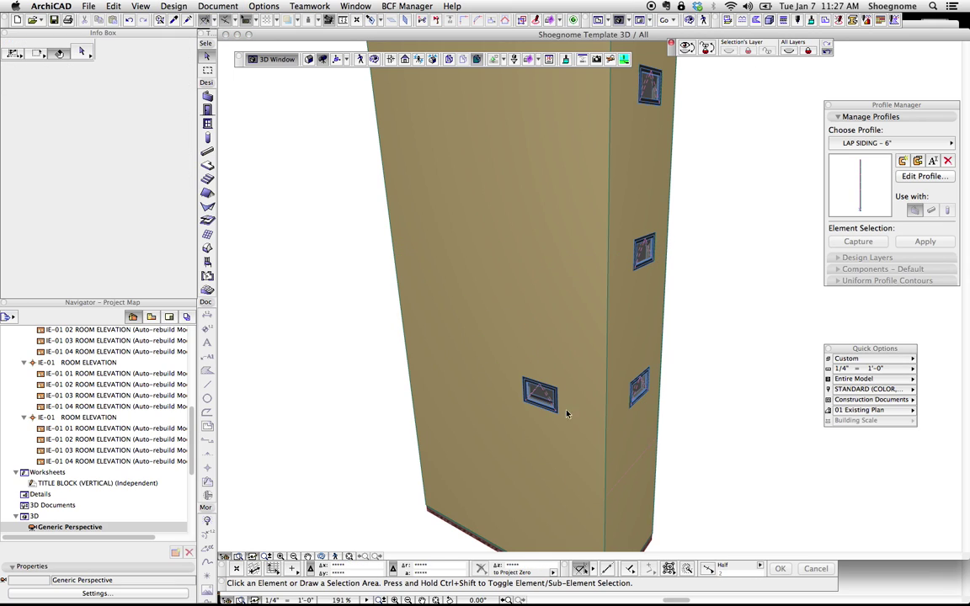
key("ctrl+z")
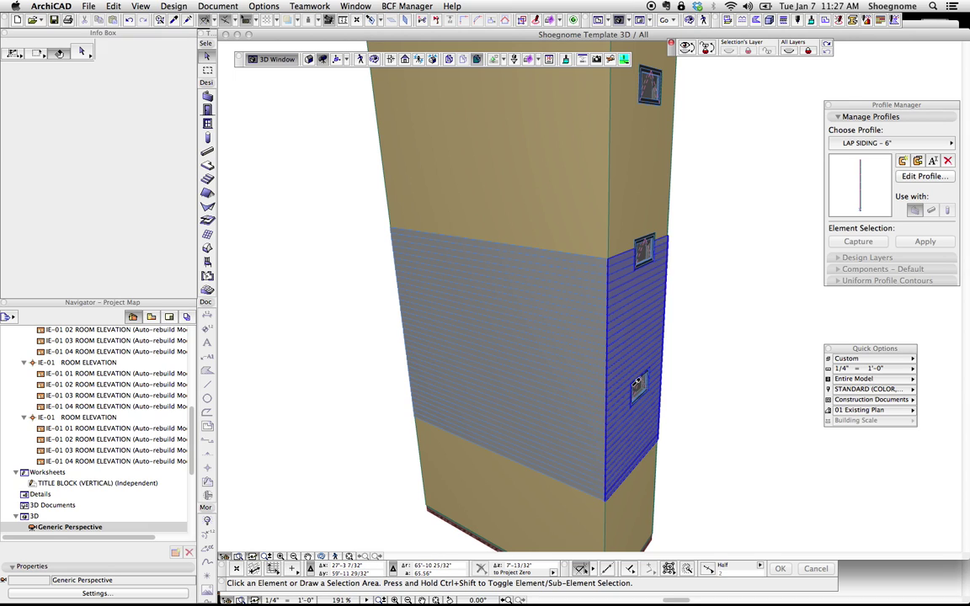
On the Main Level plan, copy the adjoining siding's 3' by 2' Simple Window Opening into the lower siding wall at the awning window.
key("F2")
scroll(607, 289, "up", 10)
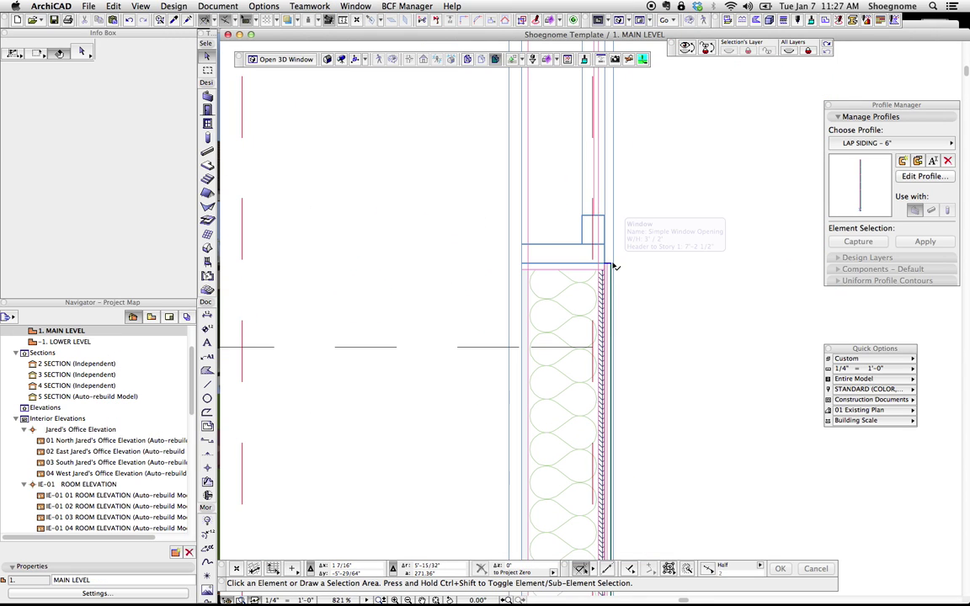
left_click(615, 264, "alt")
scroll(431, 334, "down", 5)
middle_click_drag(372, 426, 501, 267)
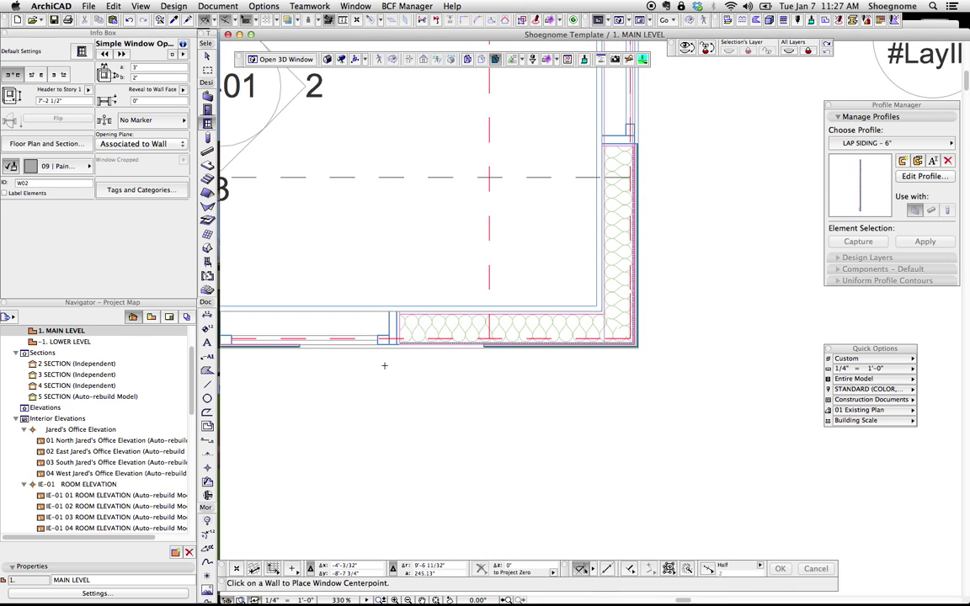
scroll(438, 355, "up", 4)
key("Escape")
left_click(535, 338)
left_click_drag(534, 337, 354, 337)
Examine the siding opening around the awning window up close in the 3D view.
key("F3")
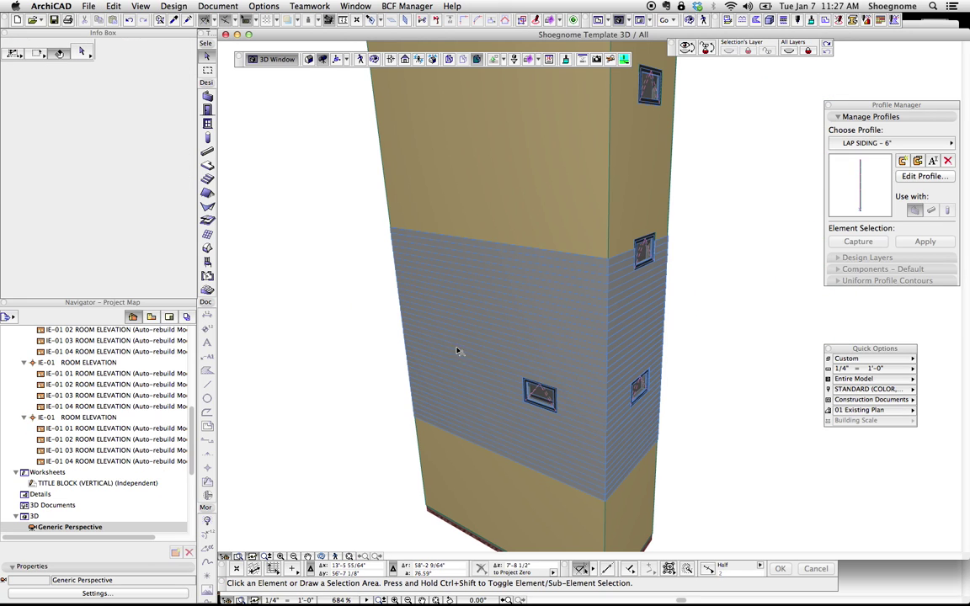
middle_click_drag(621, 384, 533, 316, "shift")
middle_click_drag(589, 294, 429, 313, "shift")
scroll(422, 313, "up", 5)
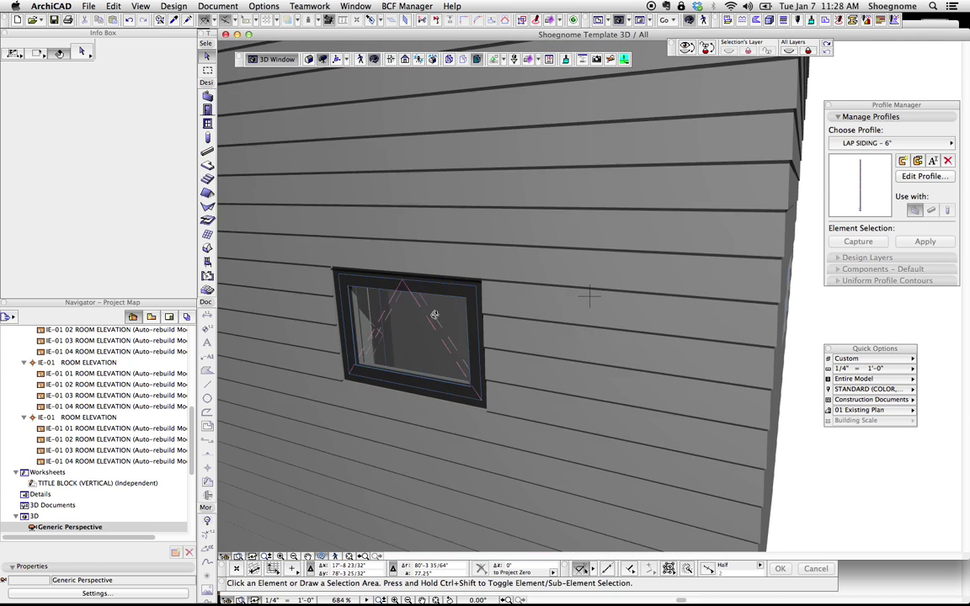
Replace the lower siding wall's simple opening with a W Awning 1 17 window copied from the wall behind it.
key("F2")
scroll(310, 328, "down", 2)
middle_click_drag(310, 328, 603, 328)
left_click(637, 331)
key("Escape")
left_click(631, 314, "alt")
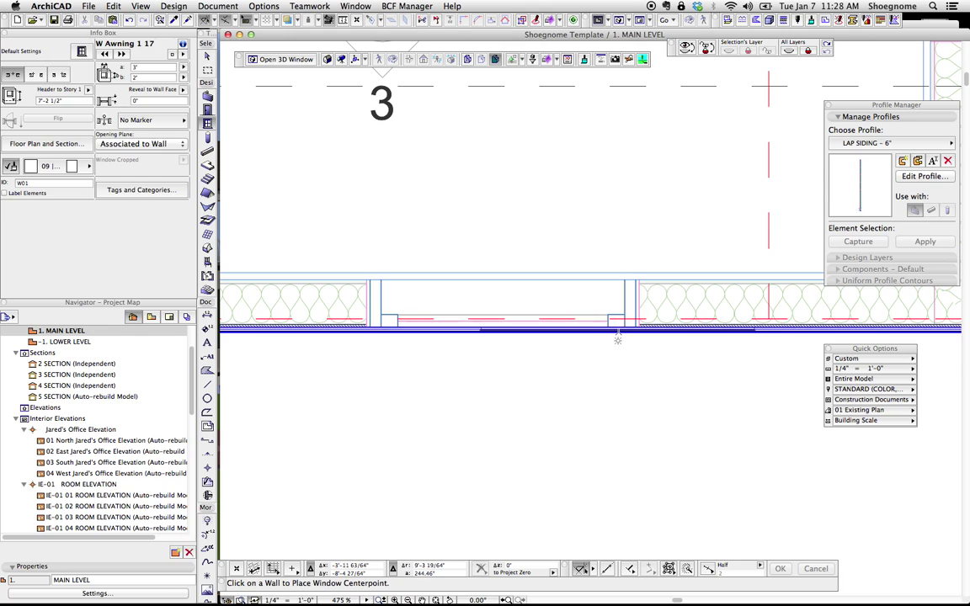
left_click(618, 337)
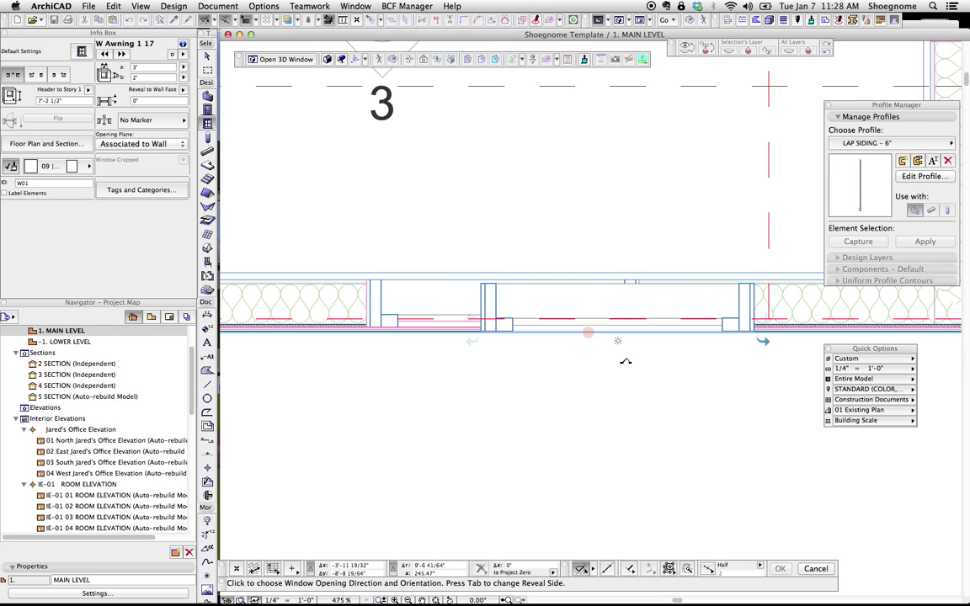
left_click(754, 331)
left_click(755, 335)
Move the siding's awning window on the plan to line up with the awning window in the wall behind it.
key("super+d")
left_click(754, 331)
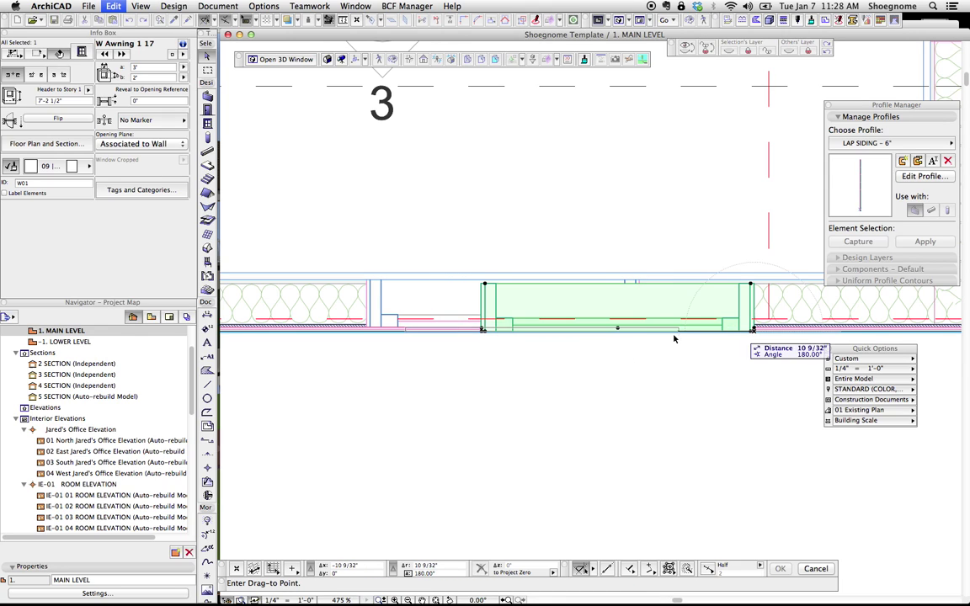
left_click(535, 329)
key("super+d")
left_click(532, 283)
left_click(635, 282)
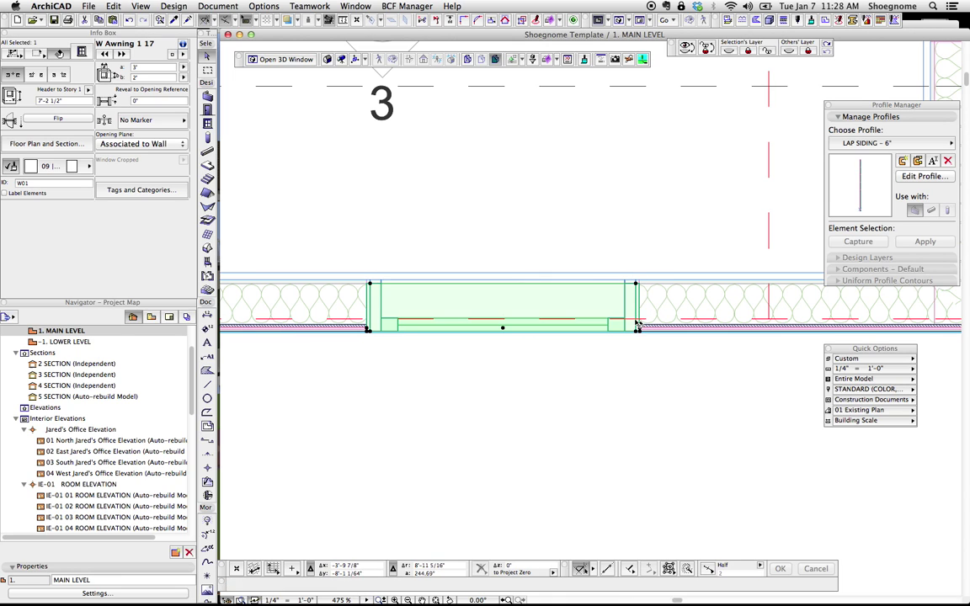
left_click(641, 337)
Inspect the duplicate awning window in 3D, isolating the lap siding wall before restoring the full model.
key("F5")
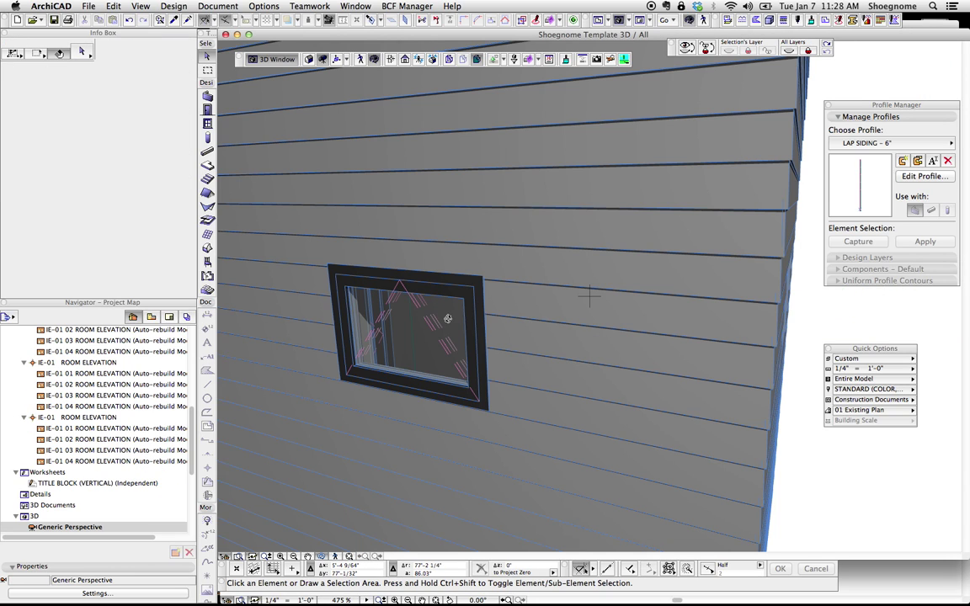
left_click(522, 319)
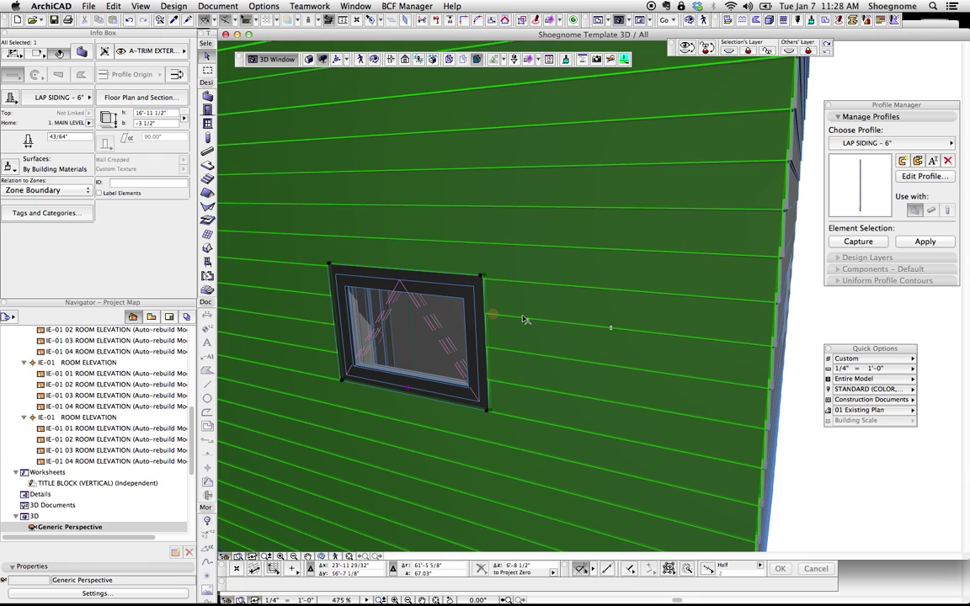
left_click(463, 335)
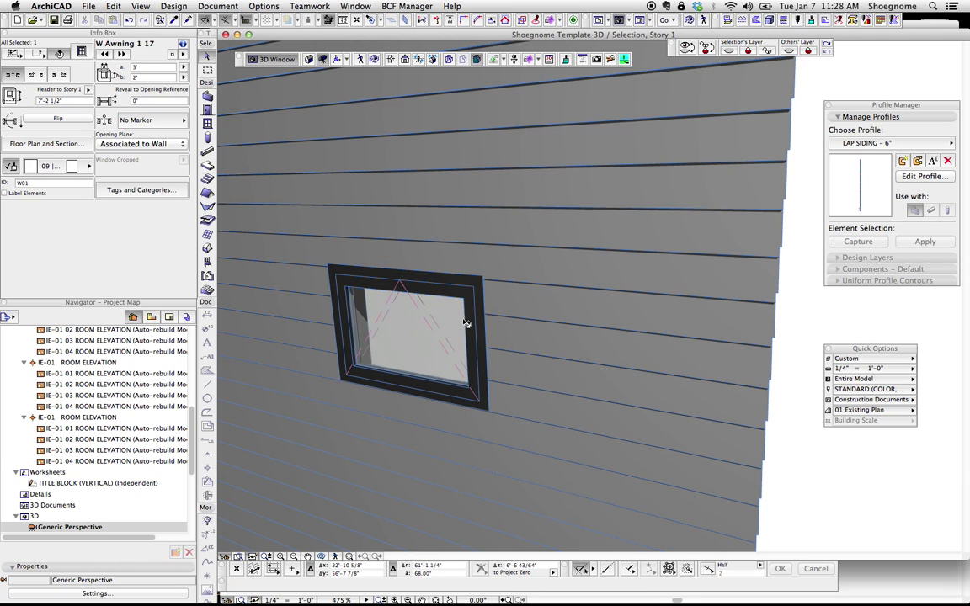
key("Escape")
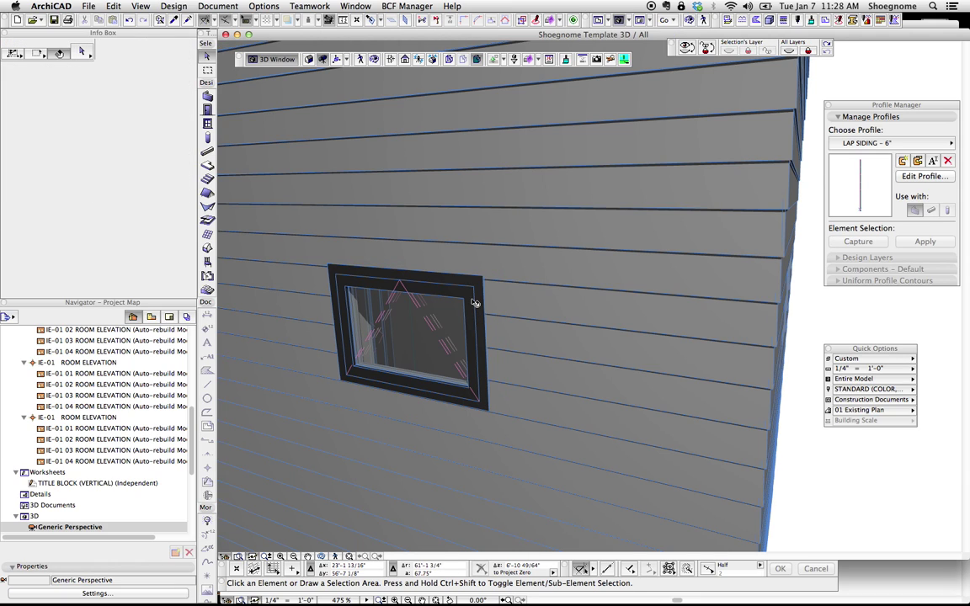
Convert the lap siding's W Awning 1 17 window into an empty Simple Window Opening.
left_click(477, 302)
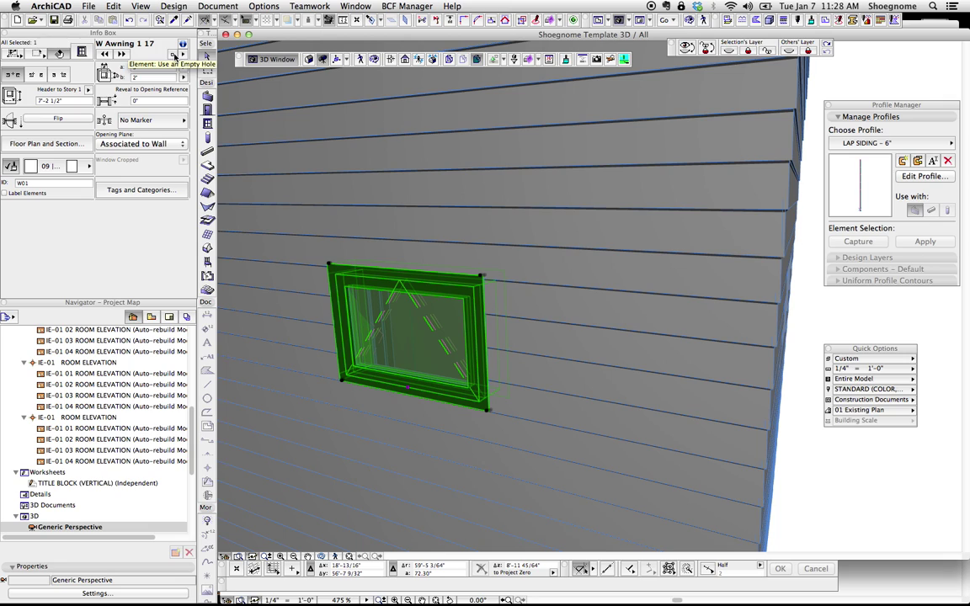
left_click(174, 55)
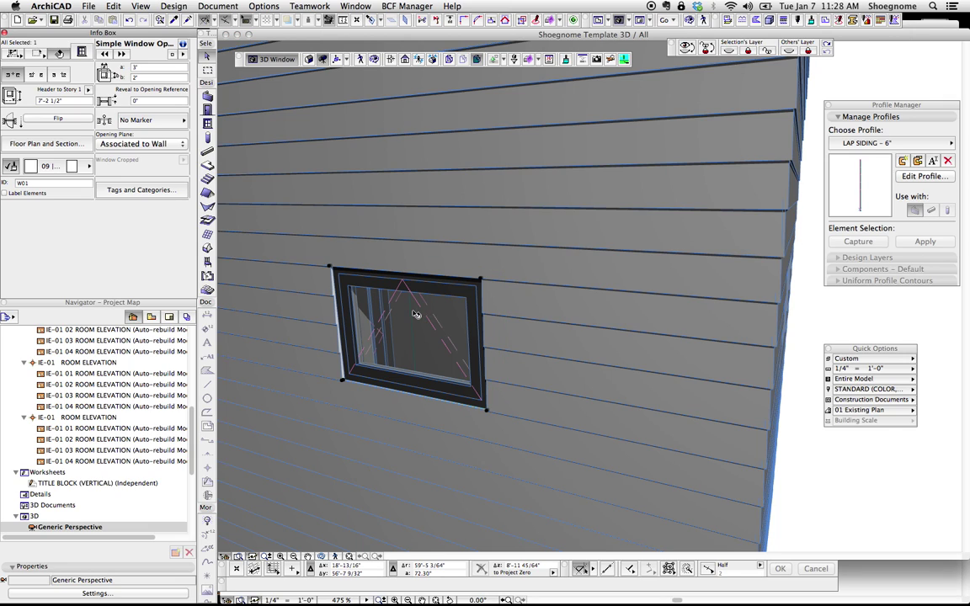
key("Escape")
Examine the edges of the siding's empty opening against the awning window's frame in 3D.
scroll(376, 368, "up", 4)
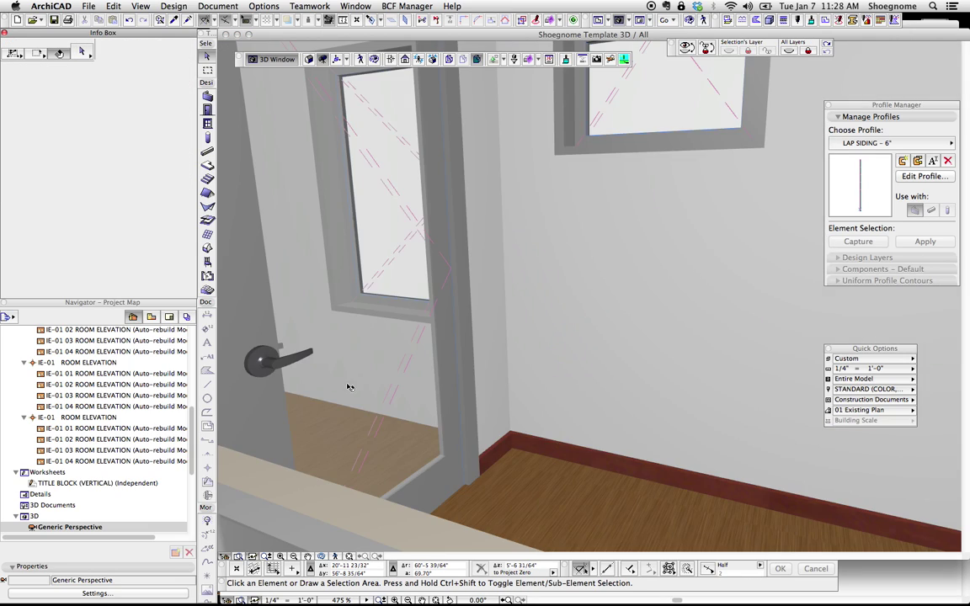
scroll(357, 385, "down", 2)
left_click(406, 377)
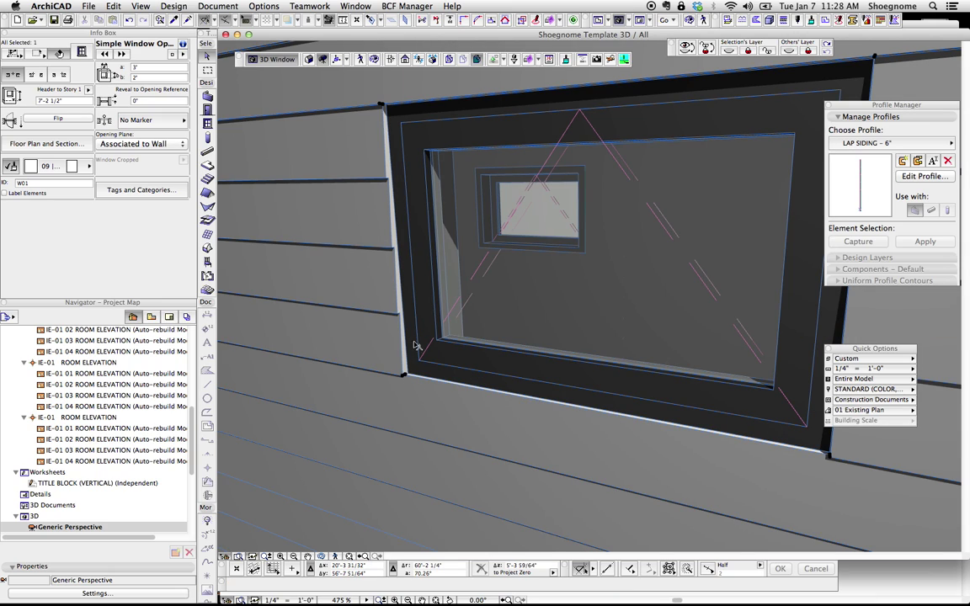
key("super+z")
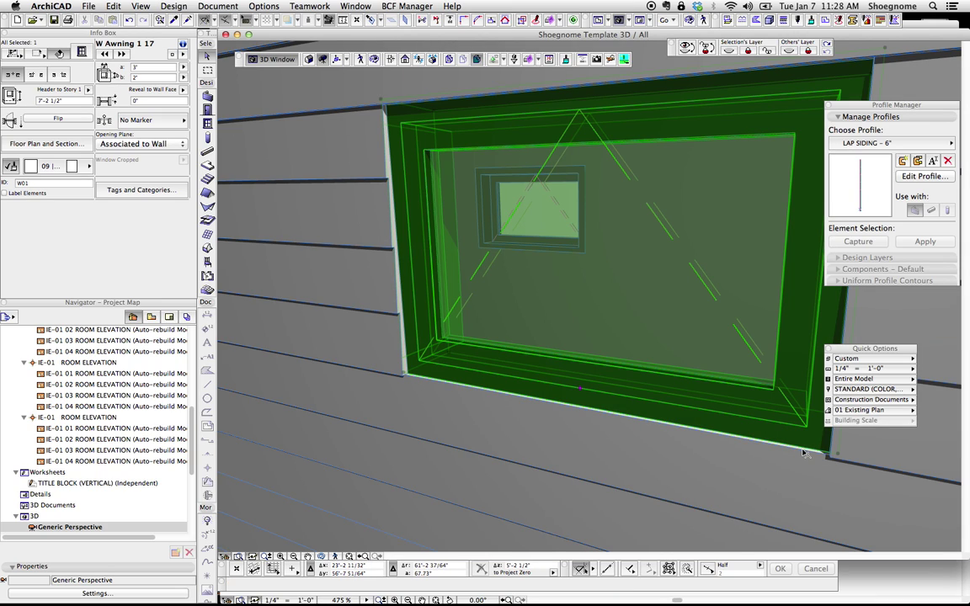
Compare the edges of the siding's opening and the awning window's wall opening at the jamb on the Main Level plan.
key("F2")
scroll(633, 330, "up", 3)
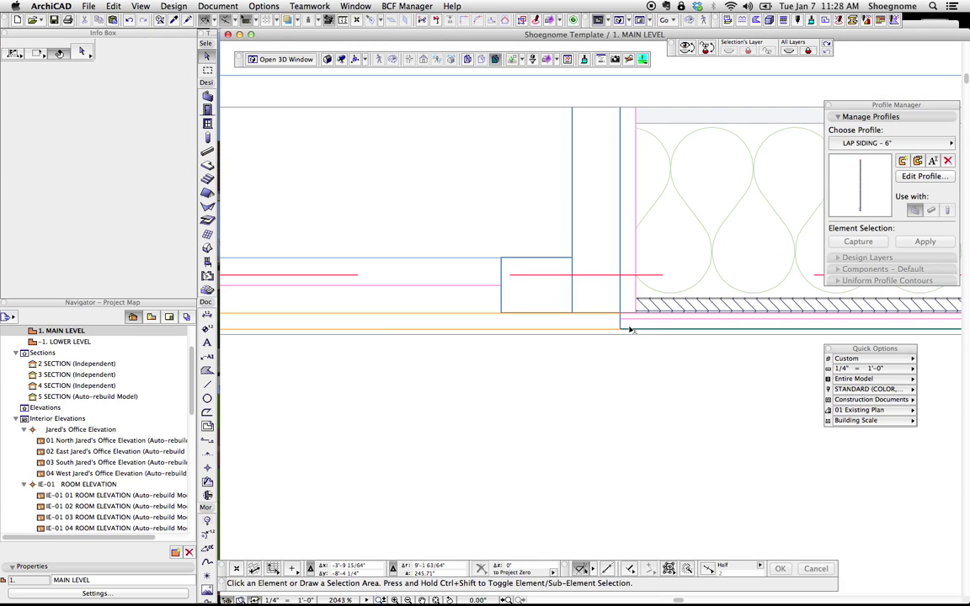
left_click(621, 313)
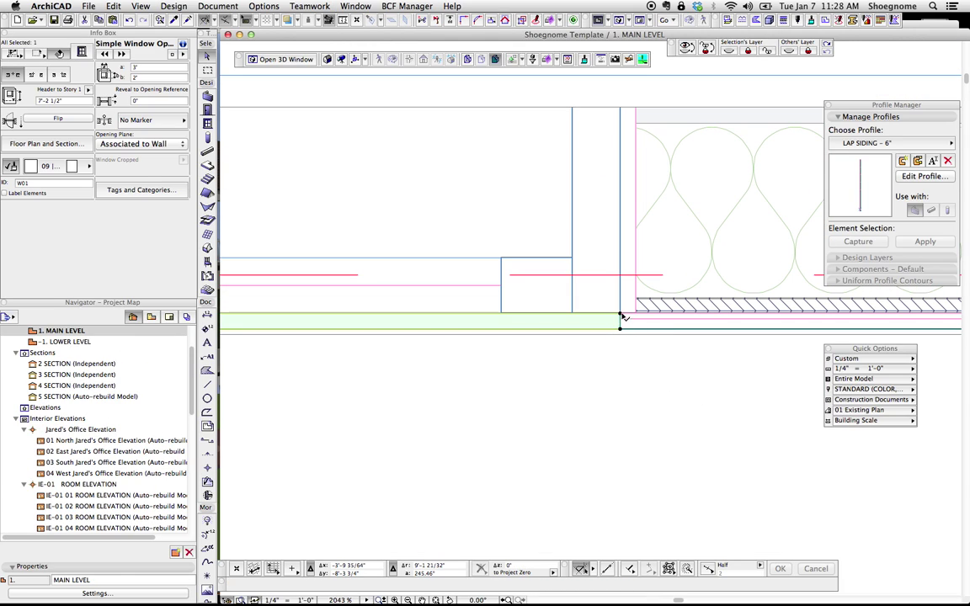
scroll(625, 320, "up", 3)
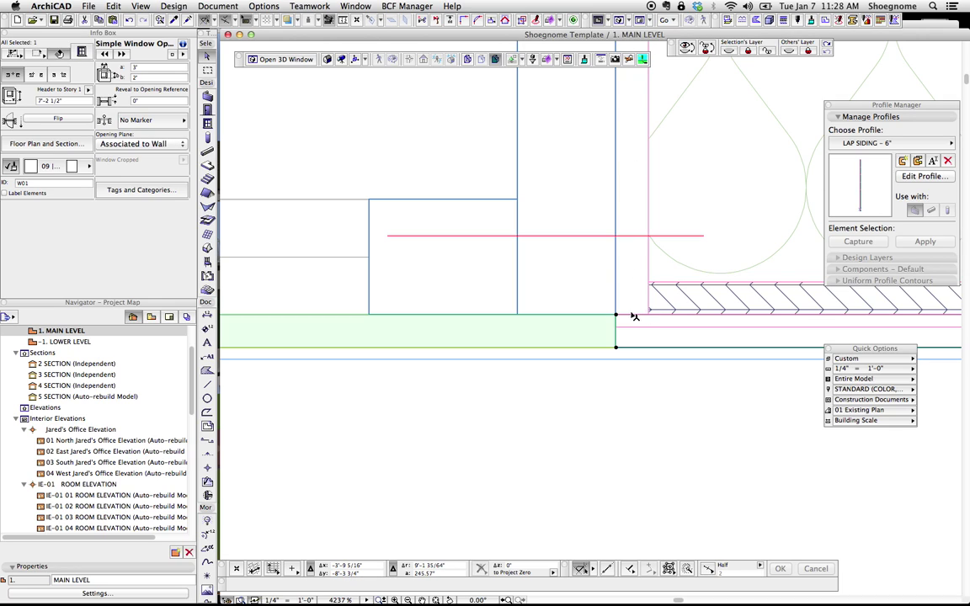
left_click(624, 310)
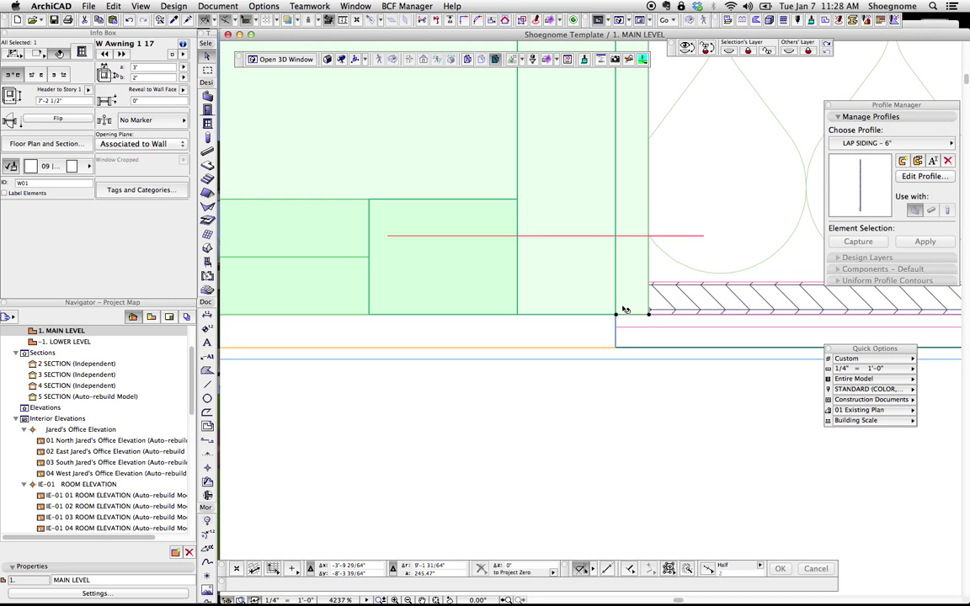
Review the awning window's Nominal Sizes and Tolerance, General Settings, and Window Sizes parameters in its selection settings.
key("super+t")
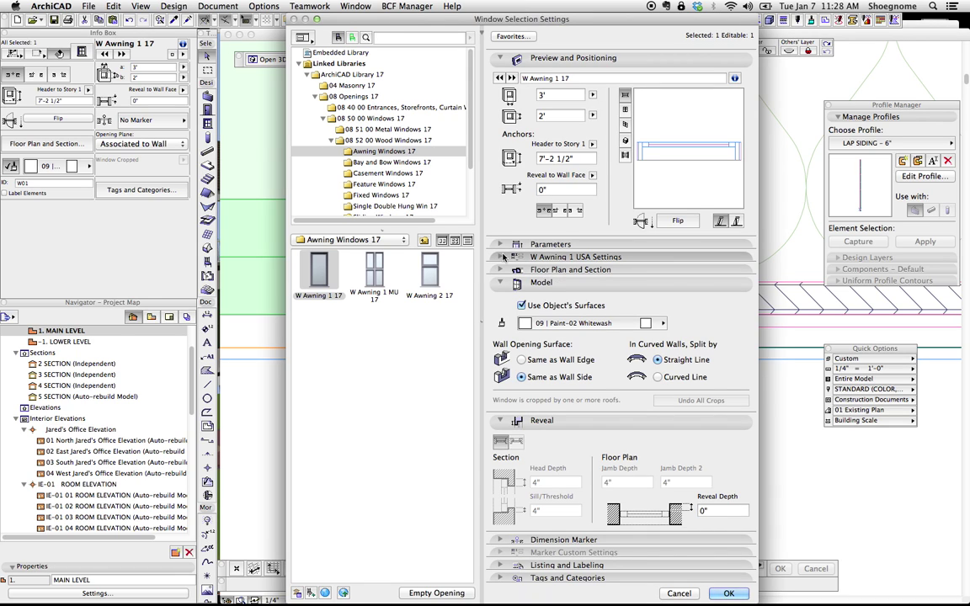
left_click(504, 257)
left_click(578, 281)
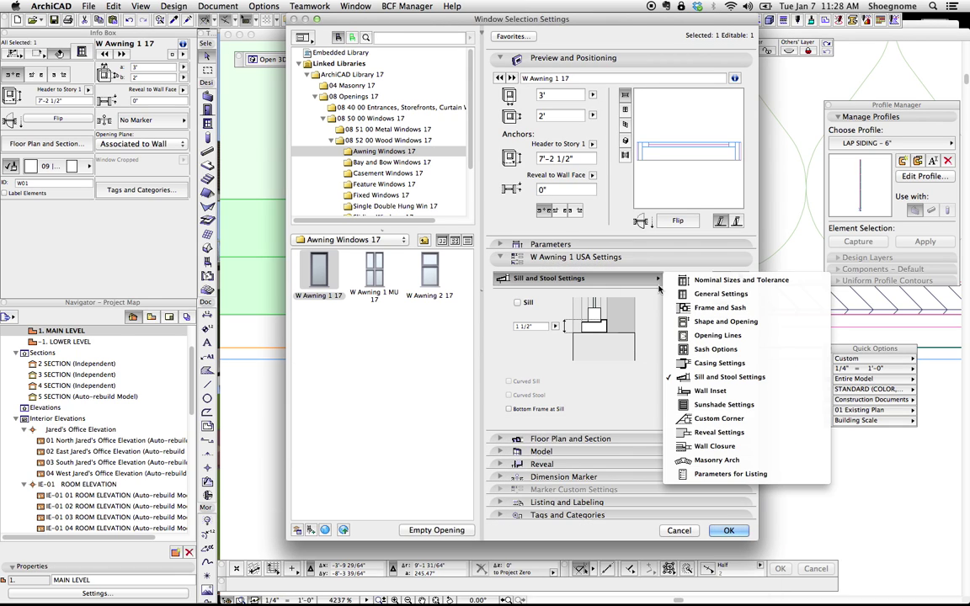
left_click(693, 284)
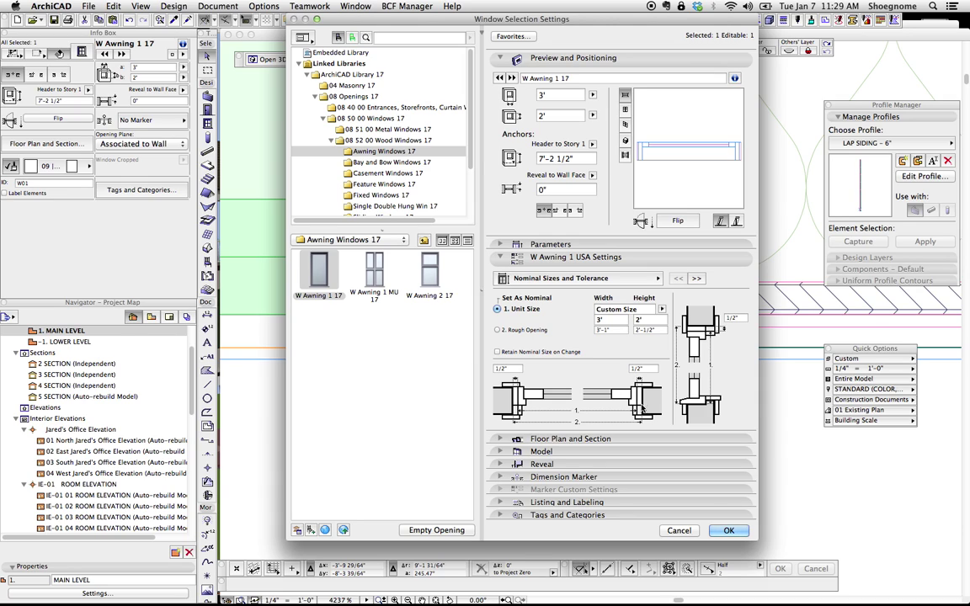
left_click(696, 279)
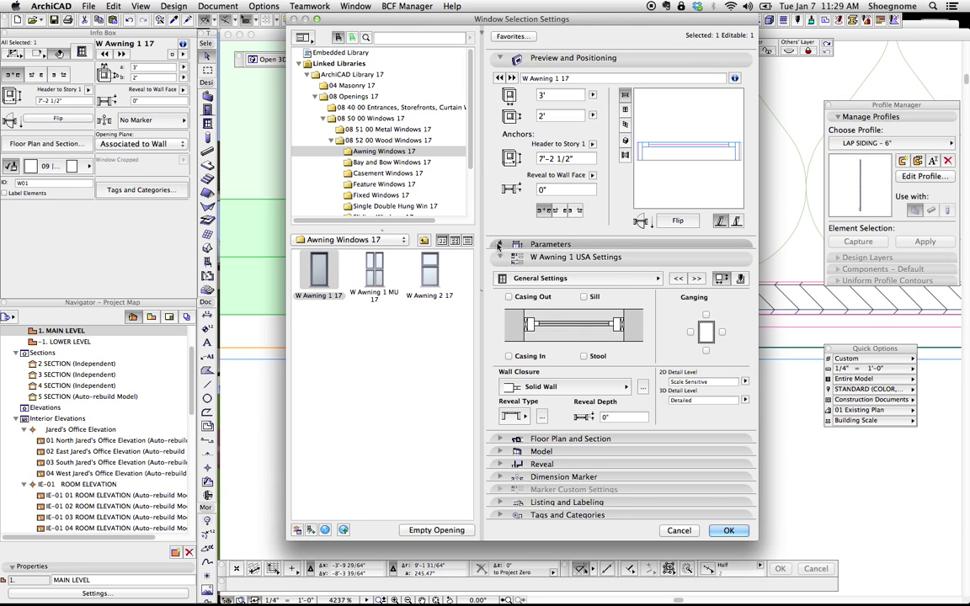
left_click(540, 257)
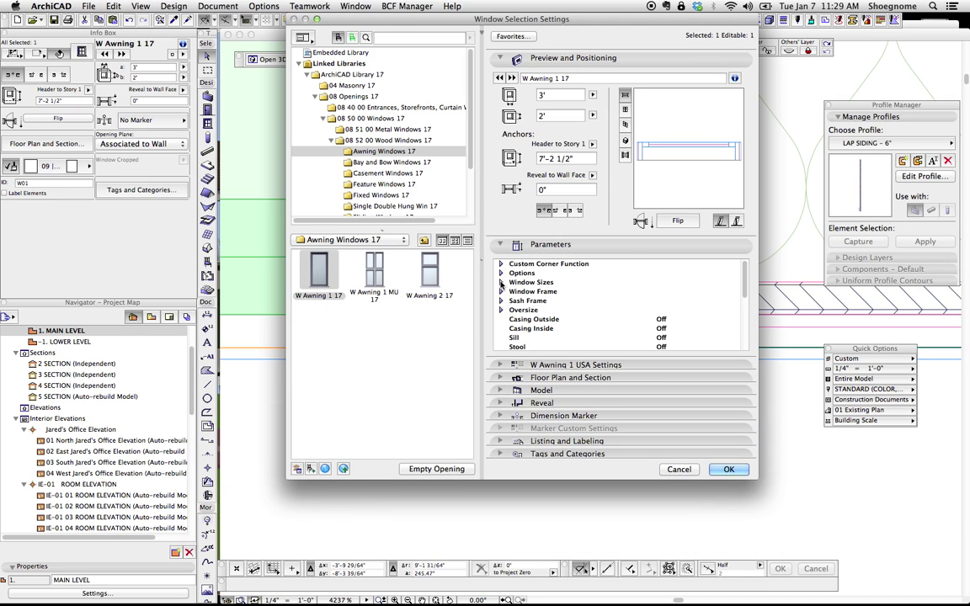
left_click(501, 273)
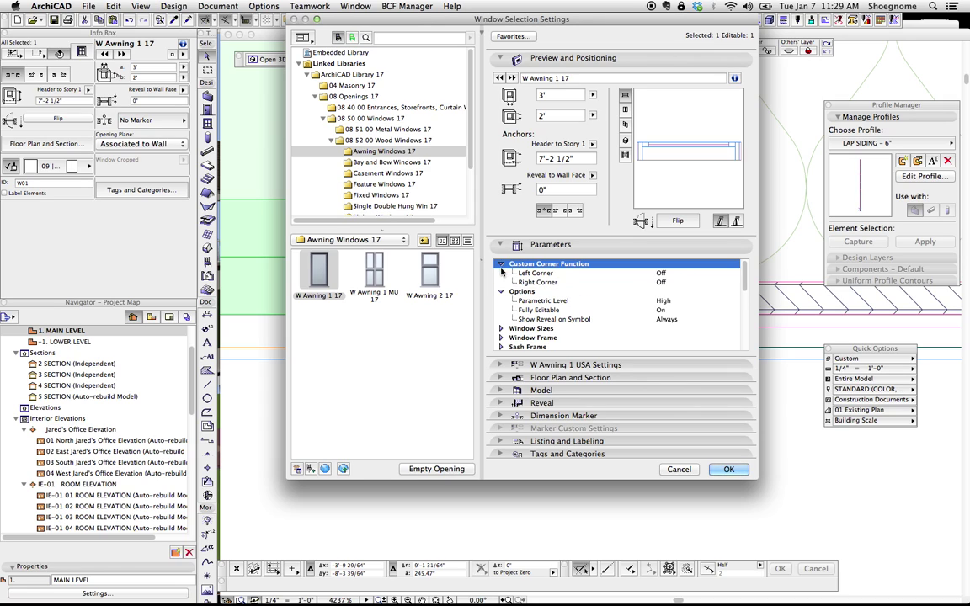
left_click(501, 310)
scroll(511, 315, "down", 5)
scroll(511, 316, "up", 3)
scroll(555, 316, "up", 3)
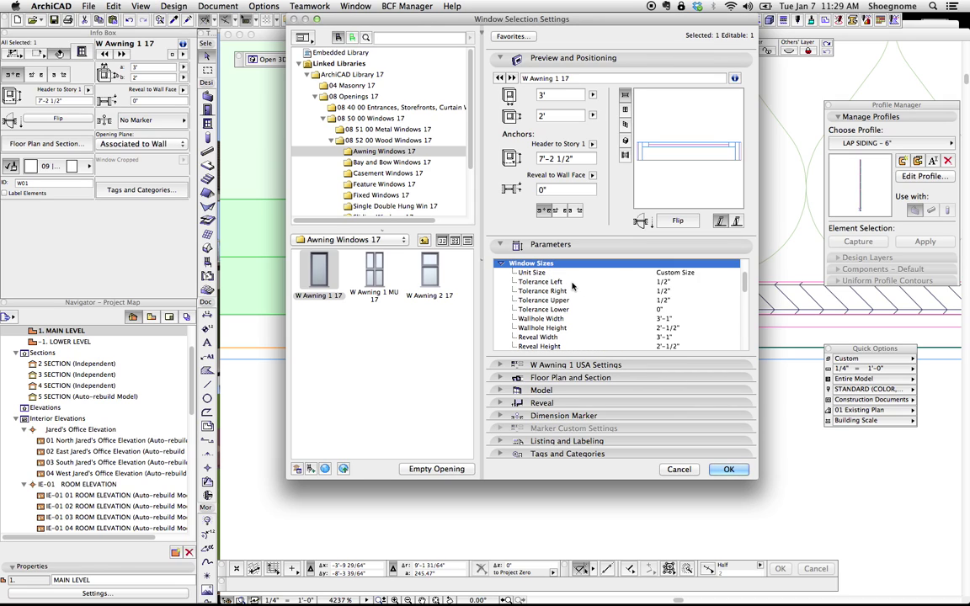
left_click(728, 469)
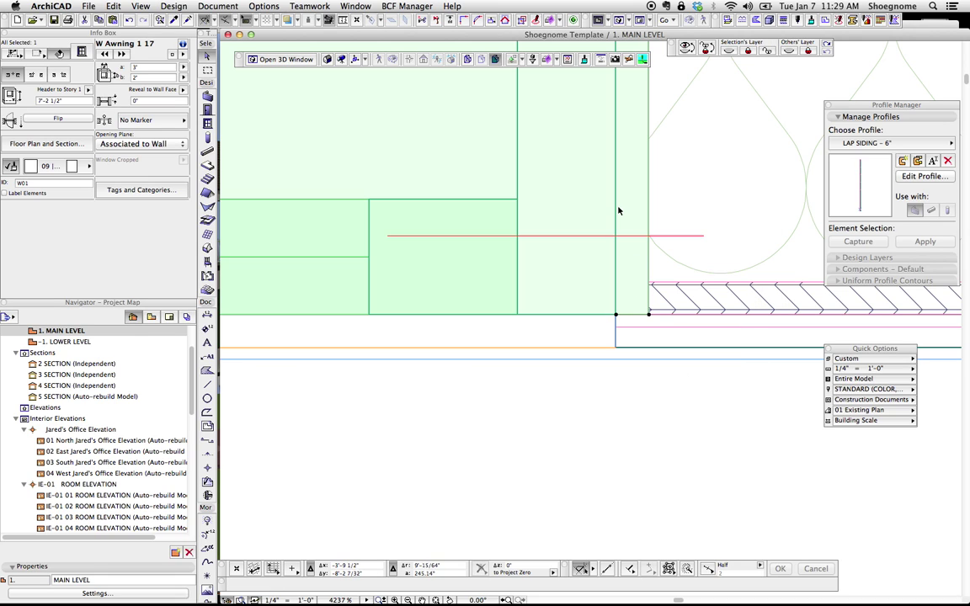
key("Escape")
Examine the siding opening around the awning window in 3D and the windows on both faces of the building's corner.
scroll(623, 314, "down", 10)
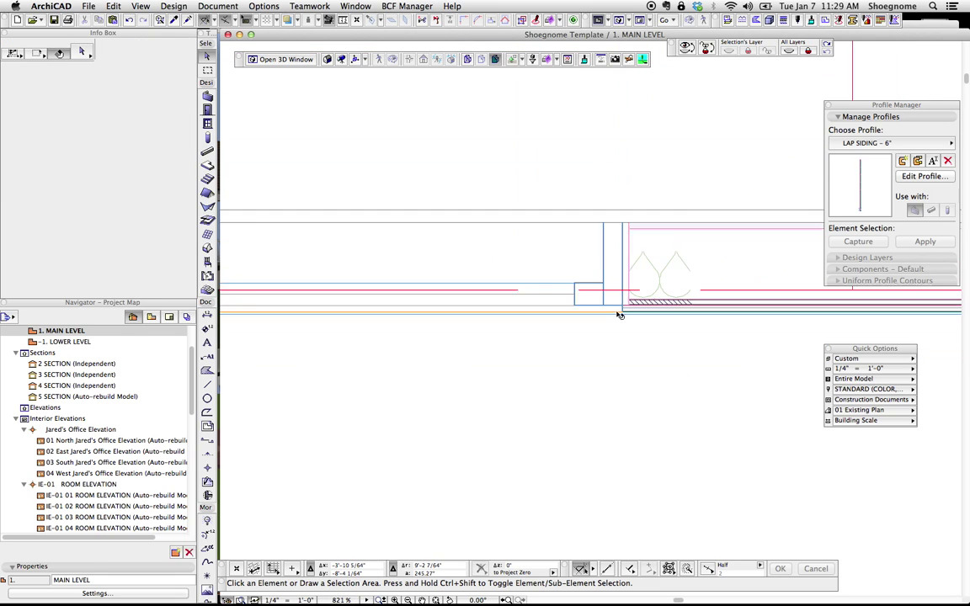
key("F3")
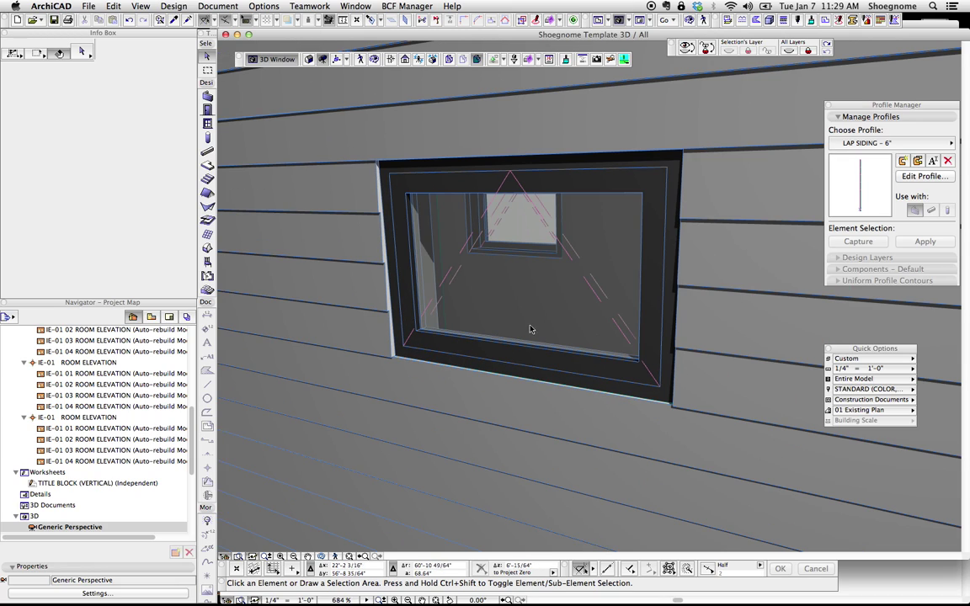
left_click(395, 388)
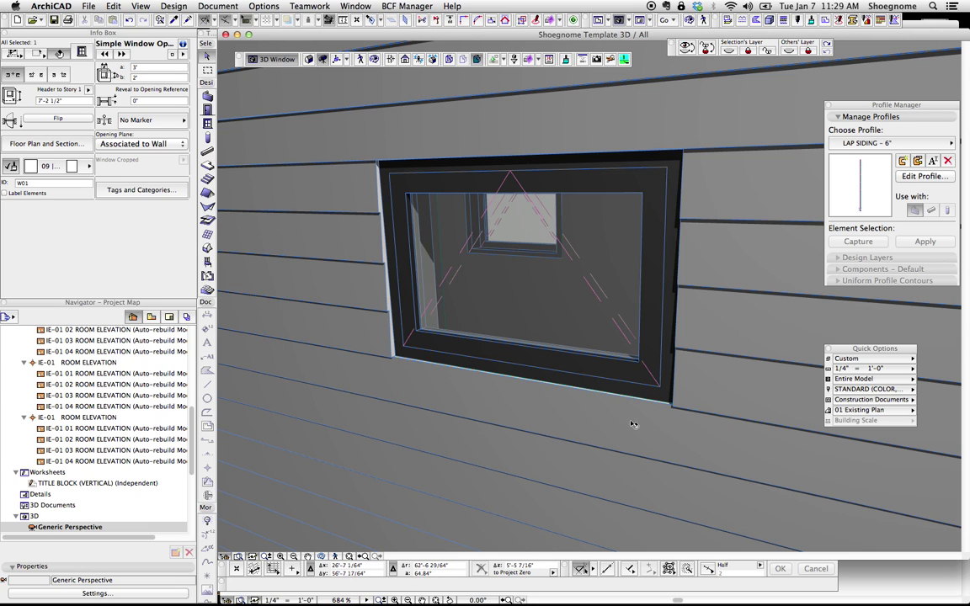
scroll(633, 423, "down", 5)
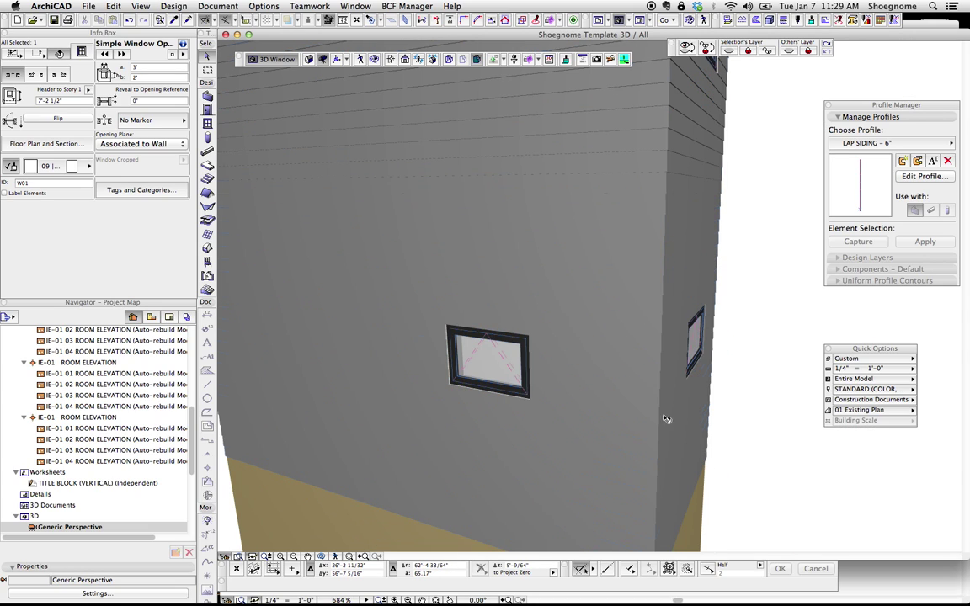
key("Escape")
key("o")
left_click_drag(697, 411, 614, 408)
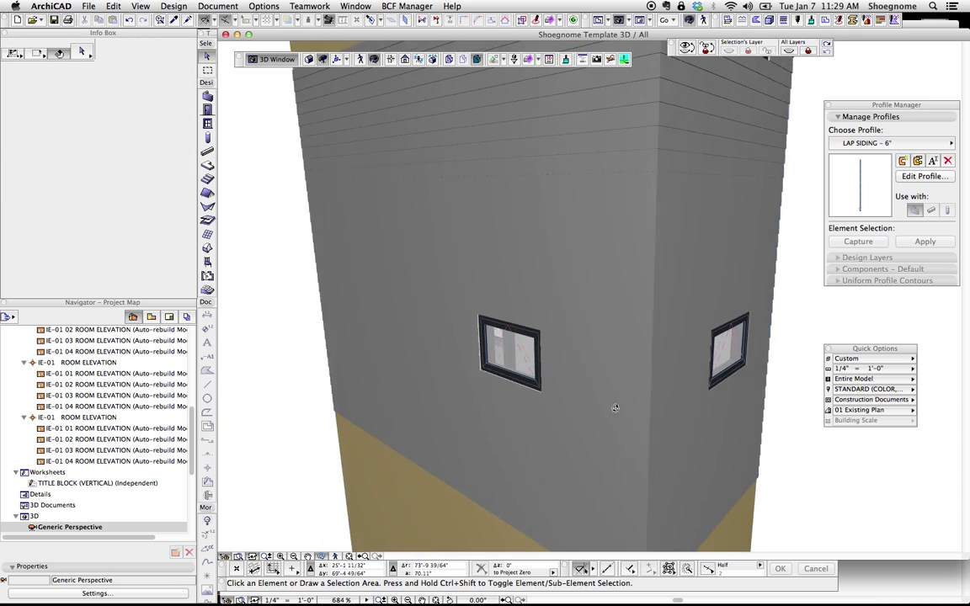
middle_click_drag(615, 409, 612, 435, "shift")
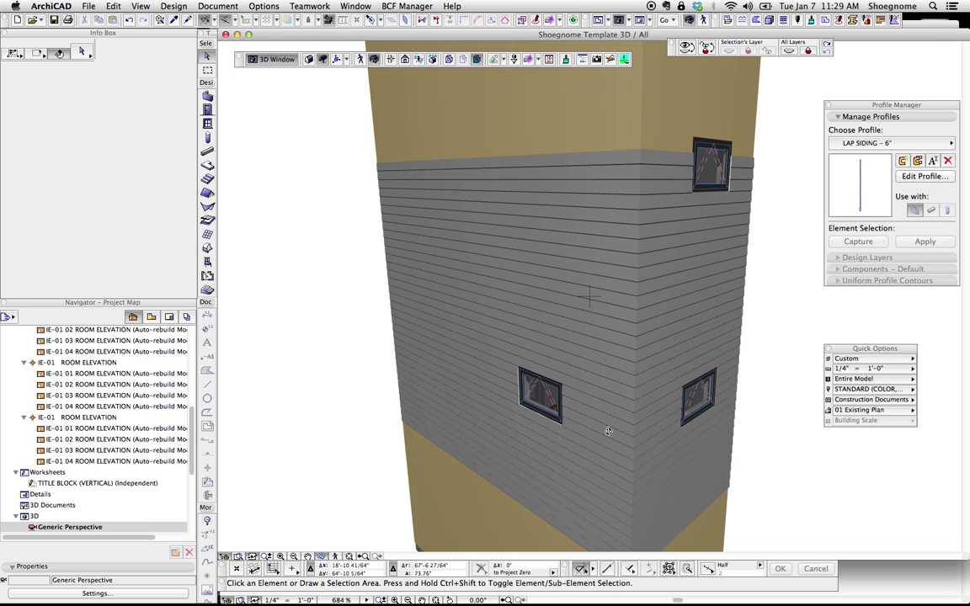
Examine the lap siding around the awning window in 3D and identify the empty opening that cuts it.
scroll(609, 431, "up", 5)
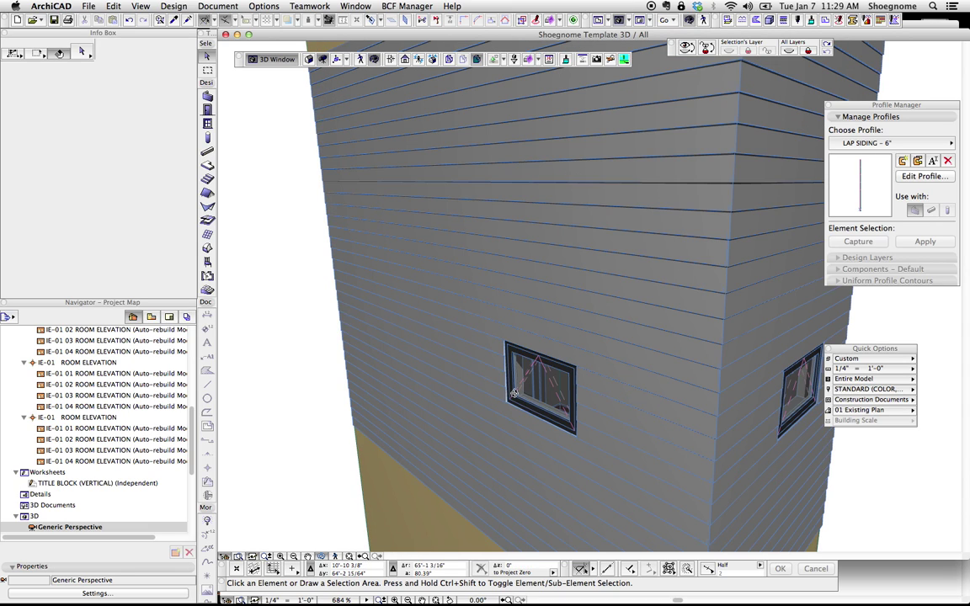
mouse_move(539, 410)
middle_mouse_down("shift")
mouse_move(592, 393)
mouse_move(589, 404)
mouse_move(548, 390)
mouse_move(722, 297)
middle_mouse_up("shift")
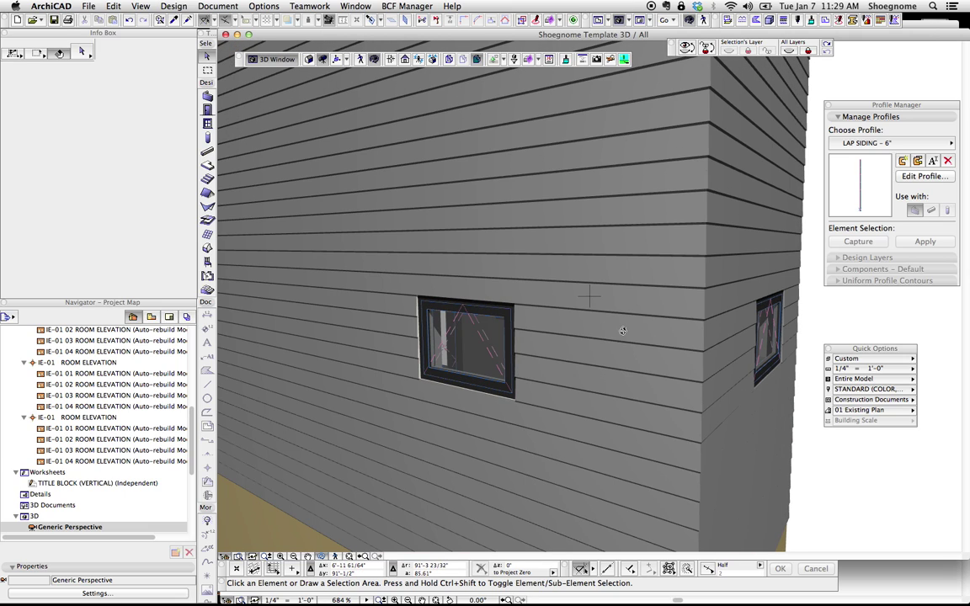
middle_click_drag(590, 354, 512, 415, "shift")
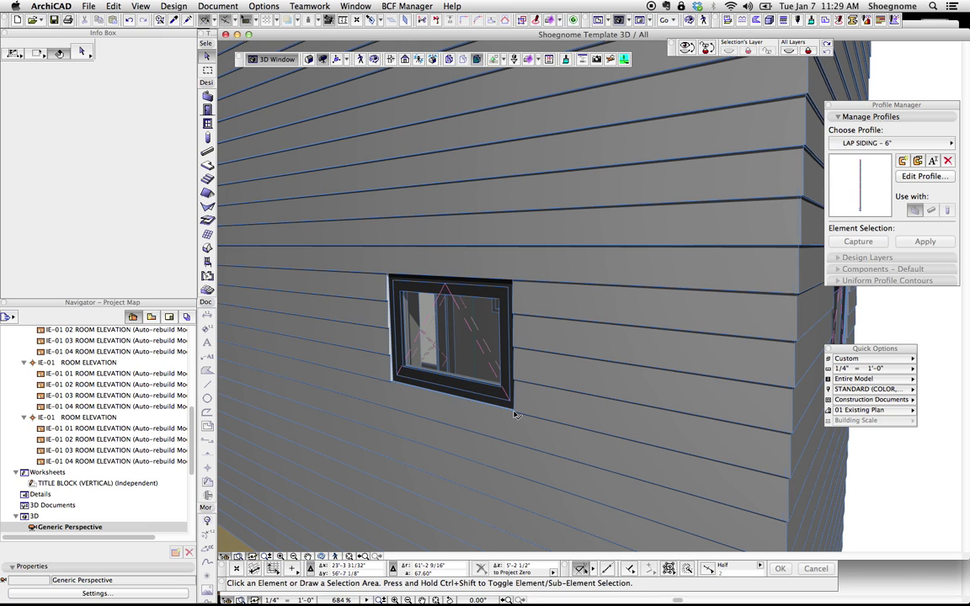
mouse_move(515, 414)
left_click(514, 415)
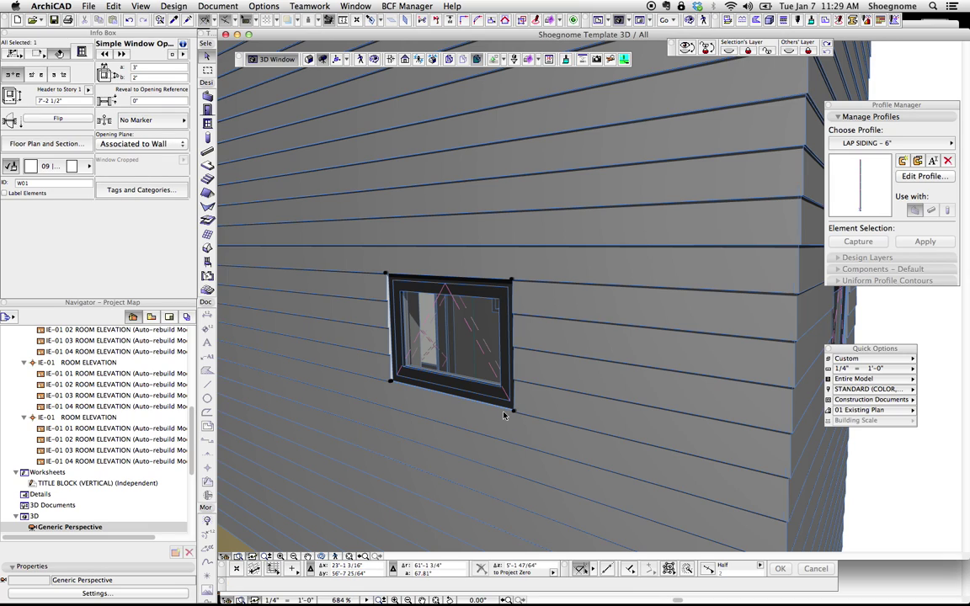
key("Escape")
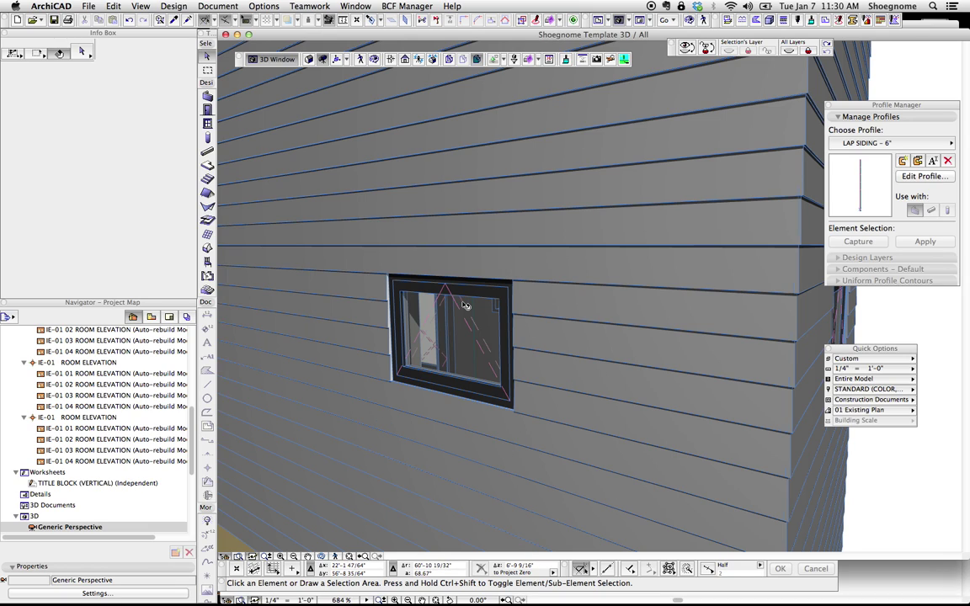
mouse_move(492, 253)
mouse_move(621, 111)
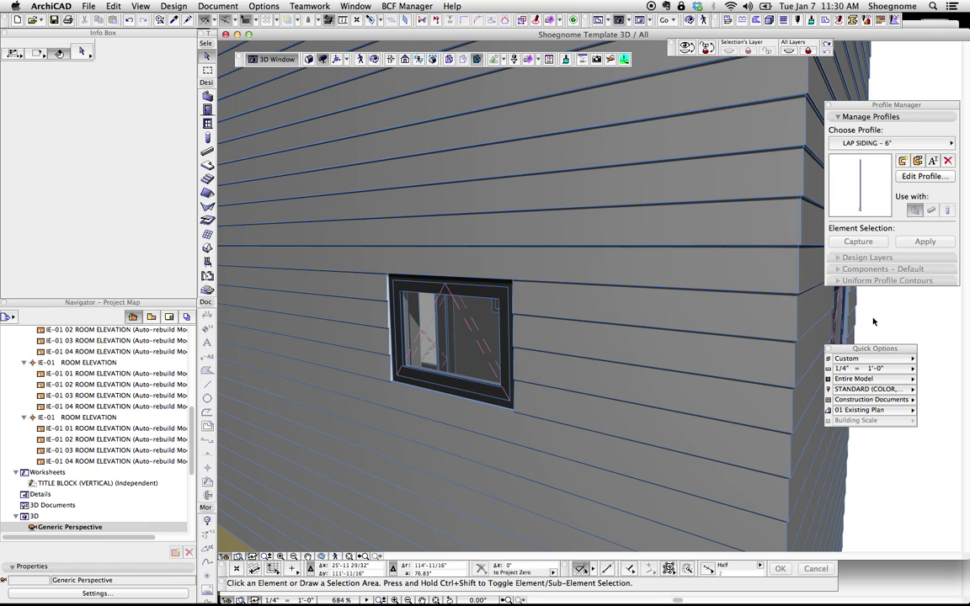
Compare the intersection priorities of the Siding and Wood Trim building materials for the lap siding wall.
left_click(699, 249)
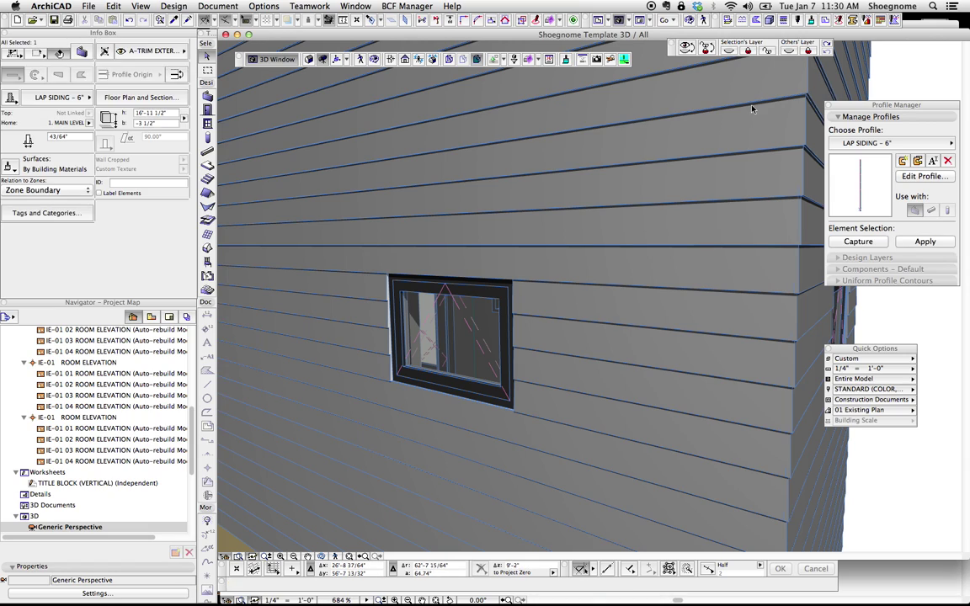
left_click(767, 23)
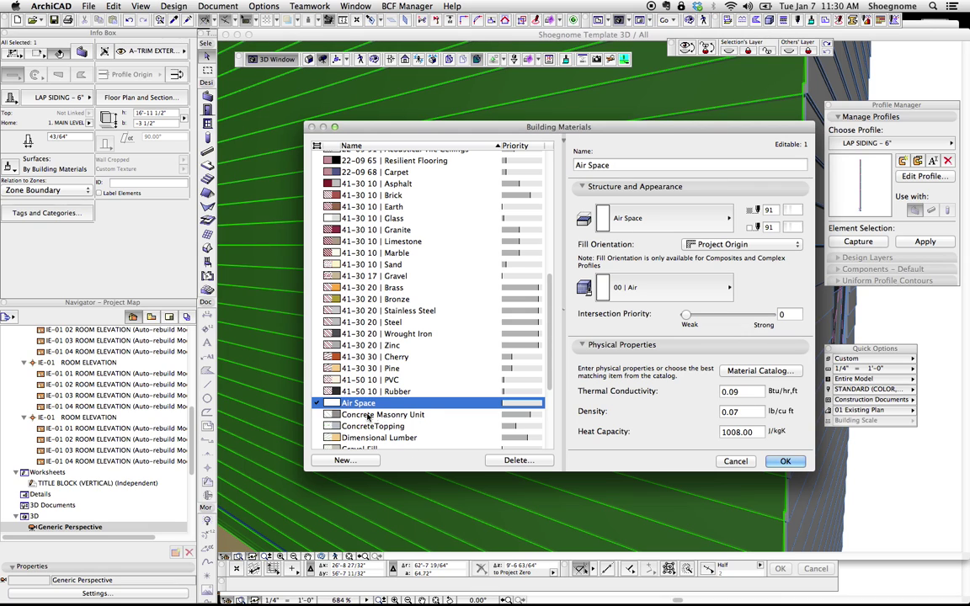
scroll(440, 401, "down", 4)
left_click(446, 376)
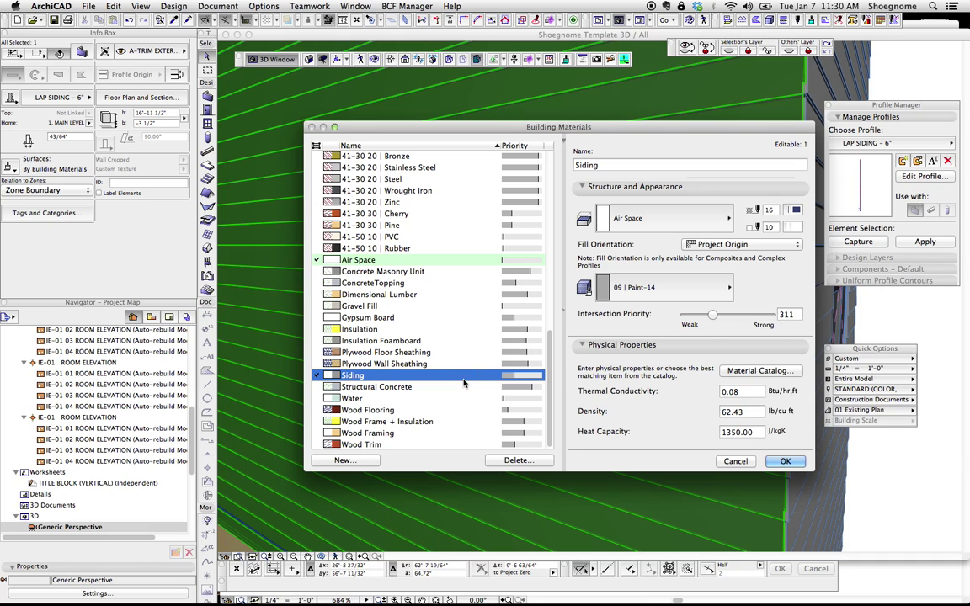
left_click(398, 445)
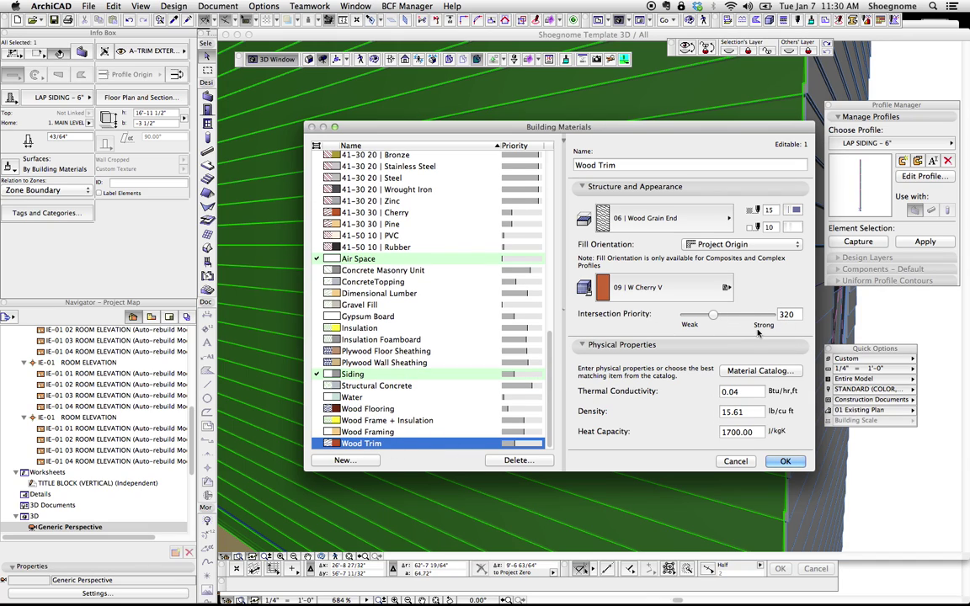
left_click(785, 463)
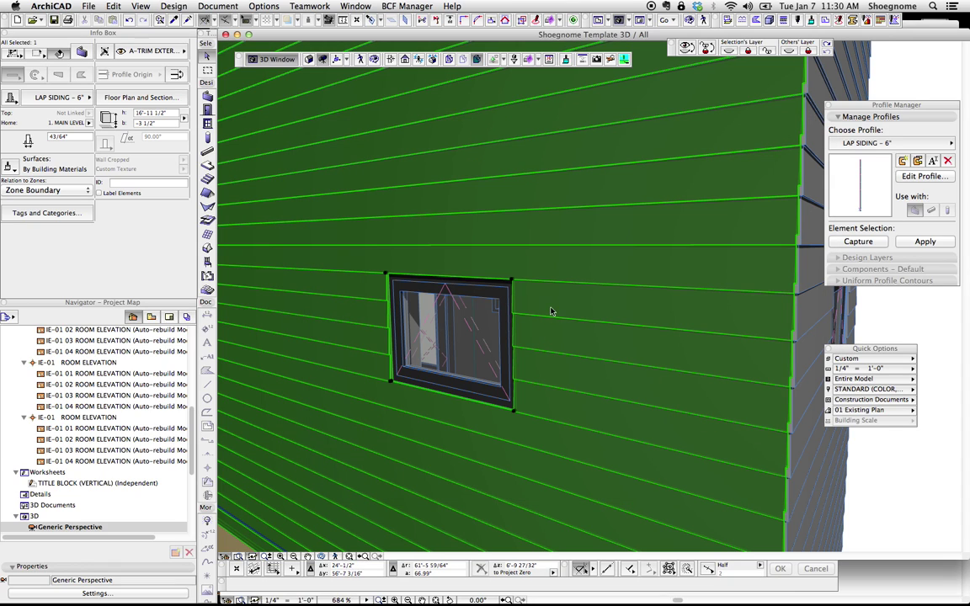
key("Escape")
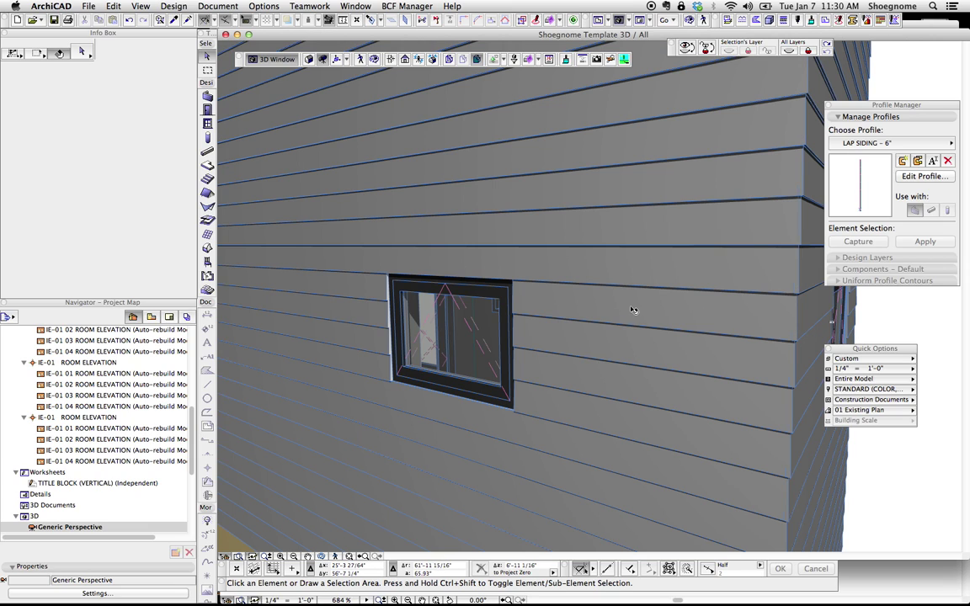
Check the lap siding wall's layer and layer intersection group, and inspect its empty opening around the awning window.
left_click(625, 244)
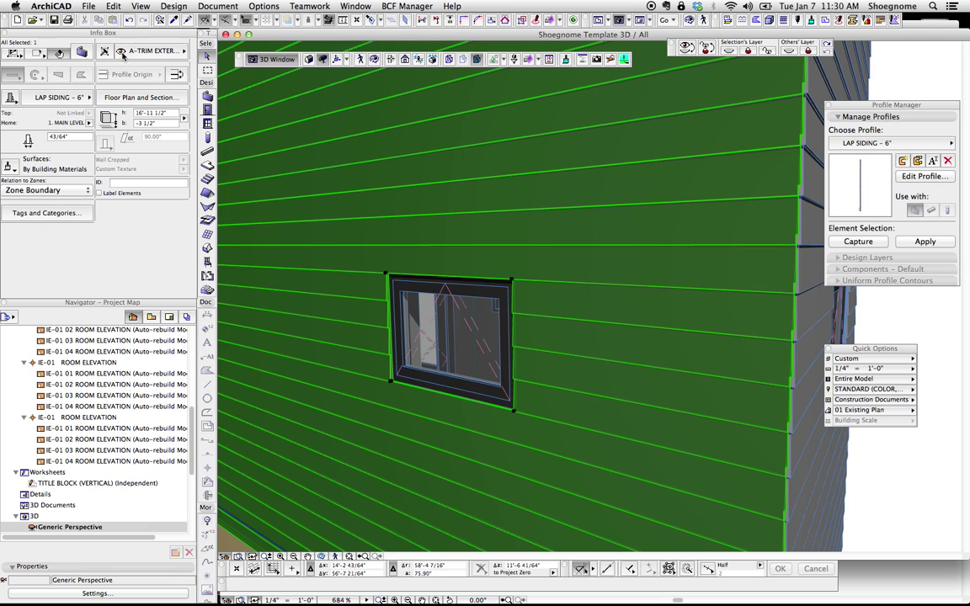
left_click(124, 52)
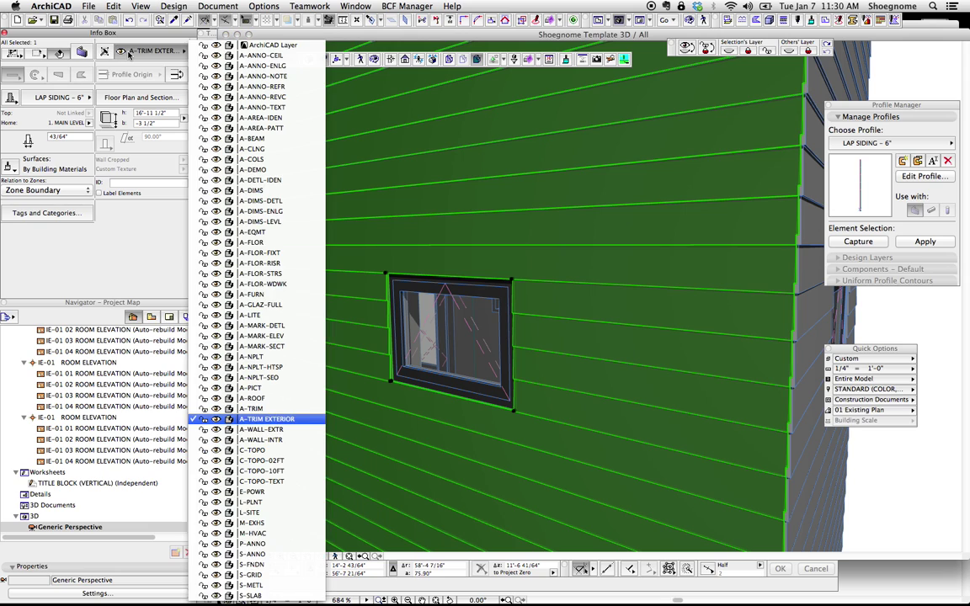
left_click(131, 52)
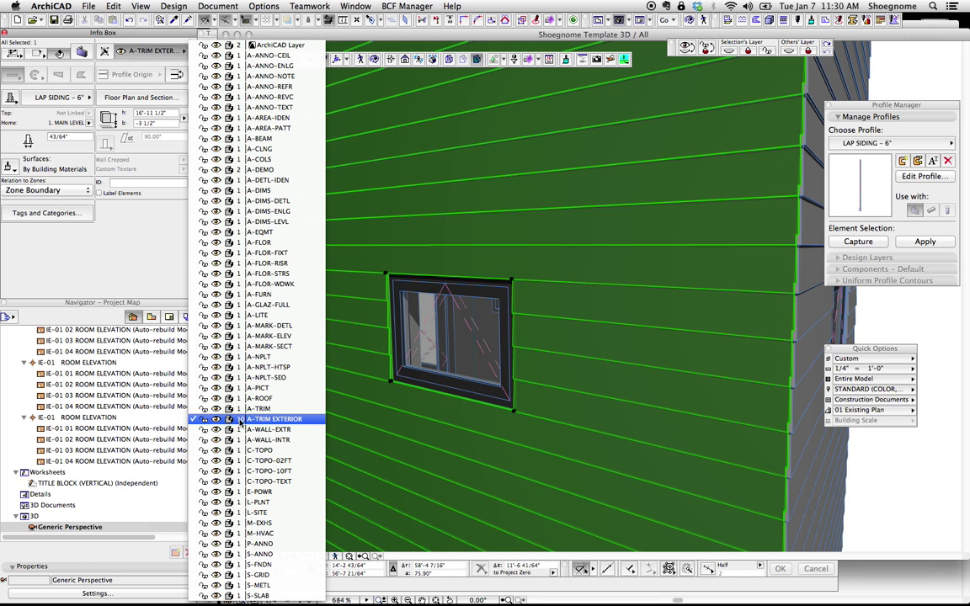
key("Escape")
key("Escape")
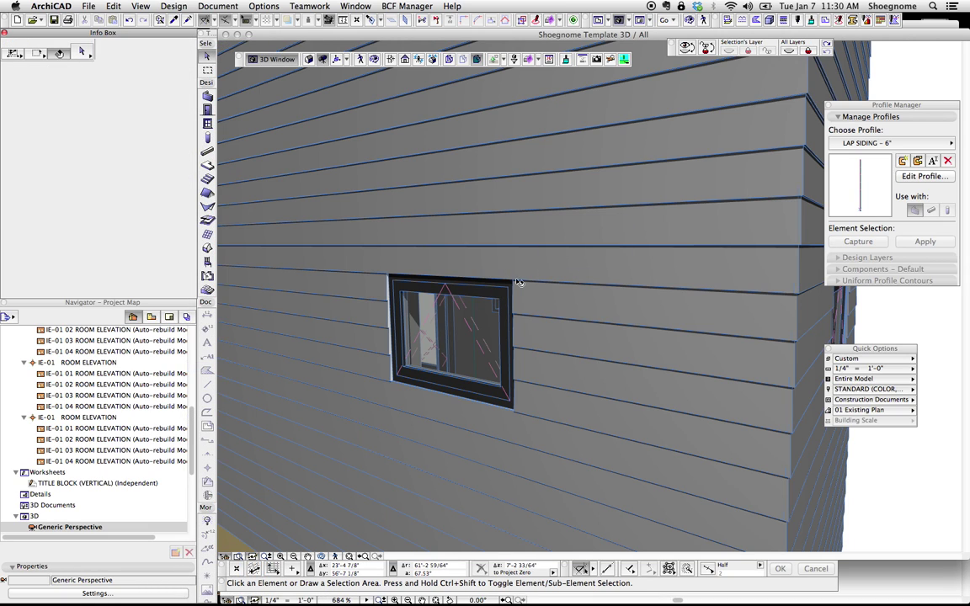
left_click(514, 413)
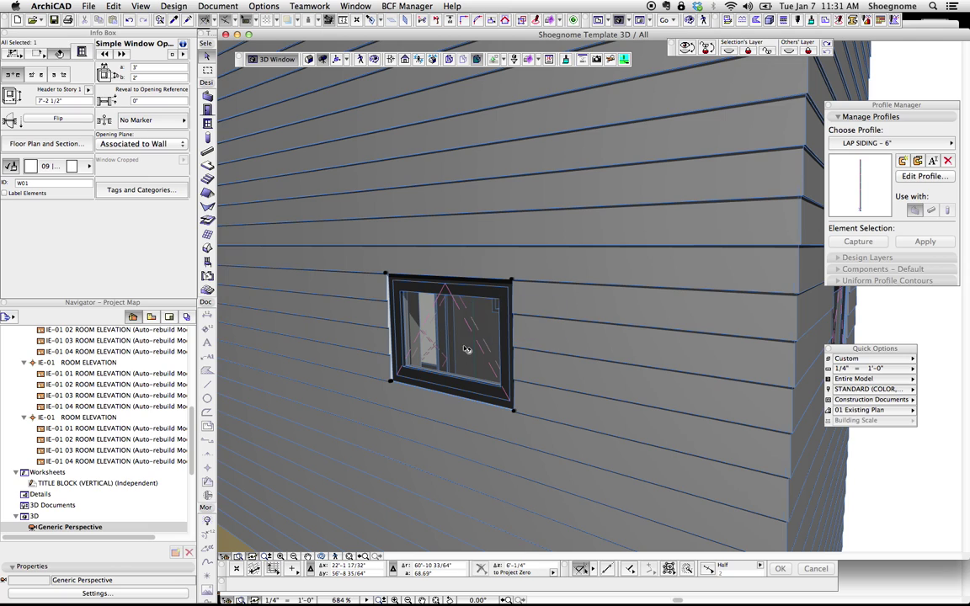
key("Escape")
mouse_move(539, 603)
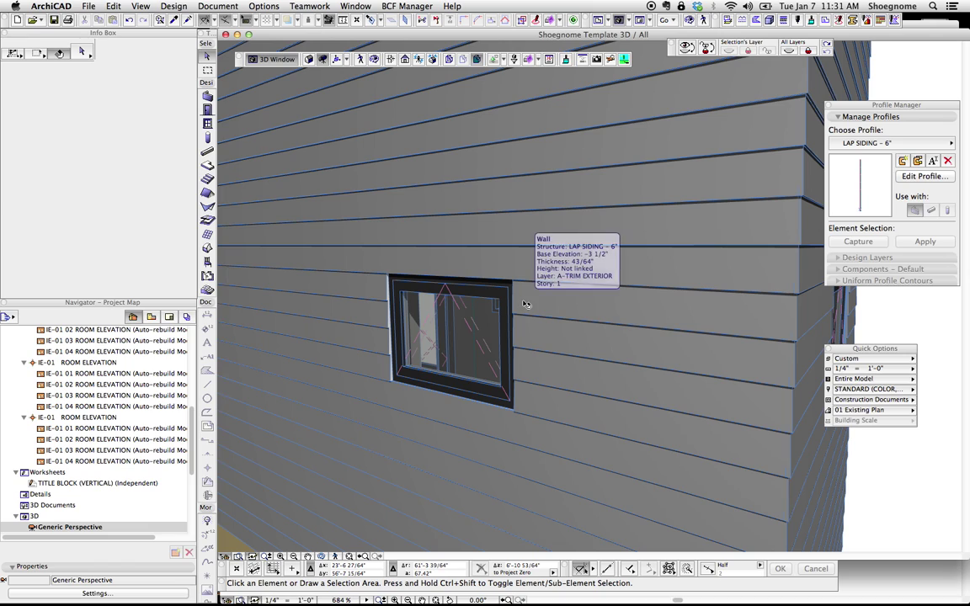
Switch to the Cypress project, review the Beam Priority in the beam default settings, and return to the template project in ArchiCAD 17.
left_click(207, 137)
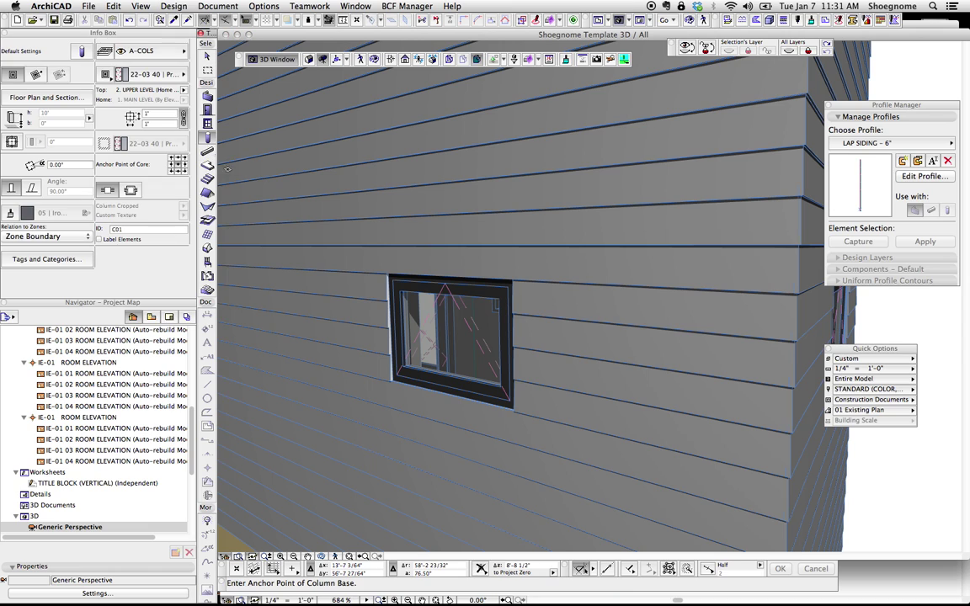
scroll(522, 367, "down", 5)
key("Escape")
mouse_move(630, 605)
left_click(600, 585)
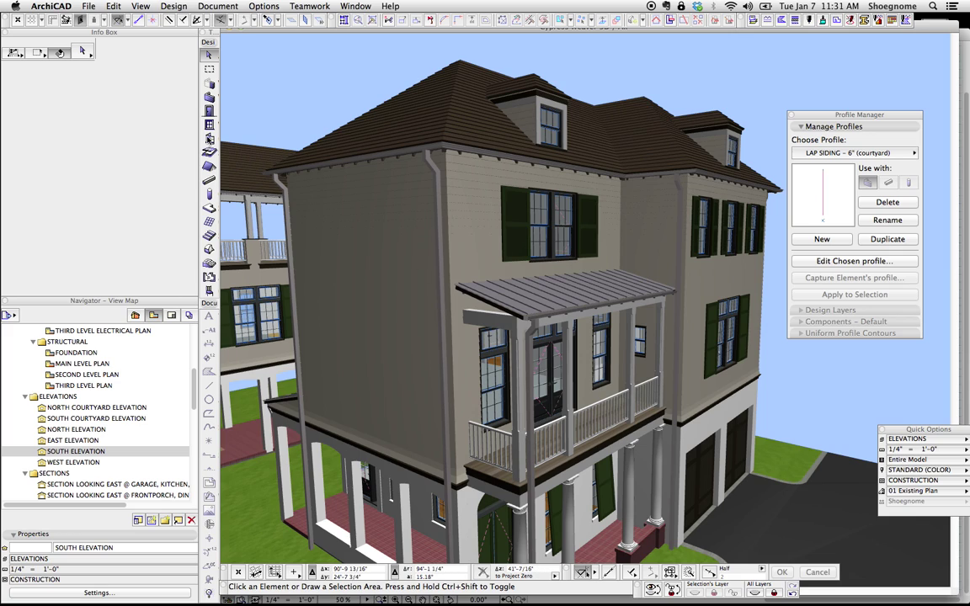
left_click(210, 180)
key("super+t")
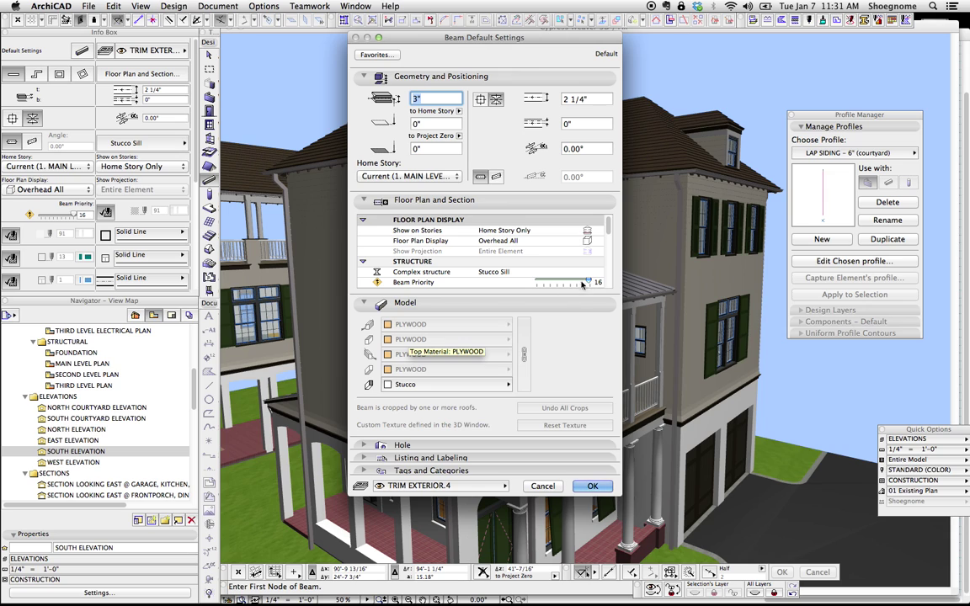
key("Escape")
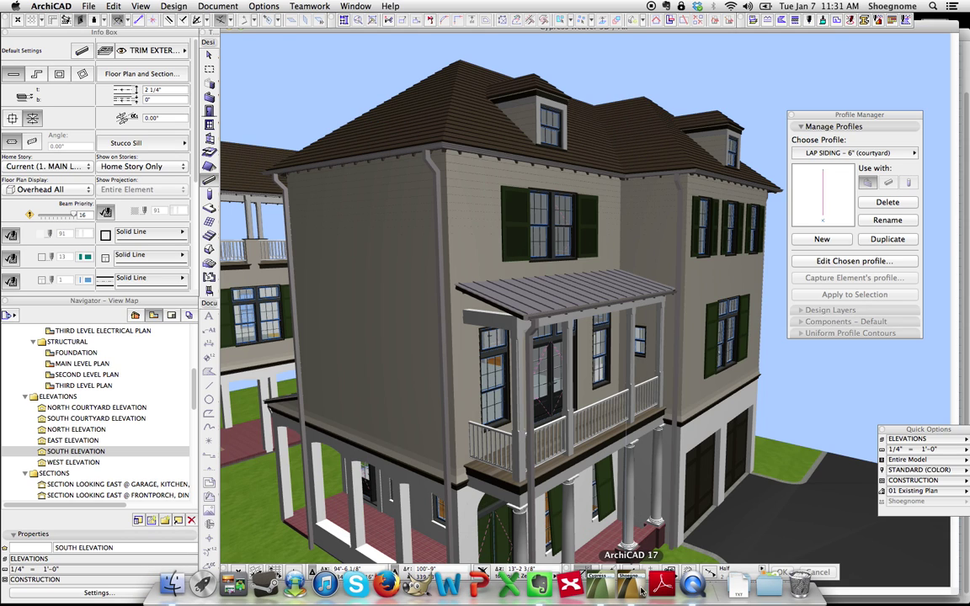
left_click(638, 591)
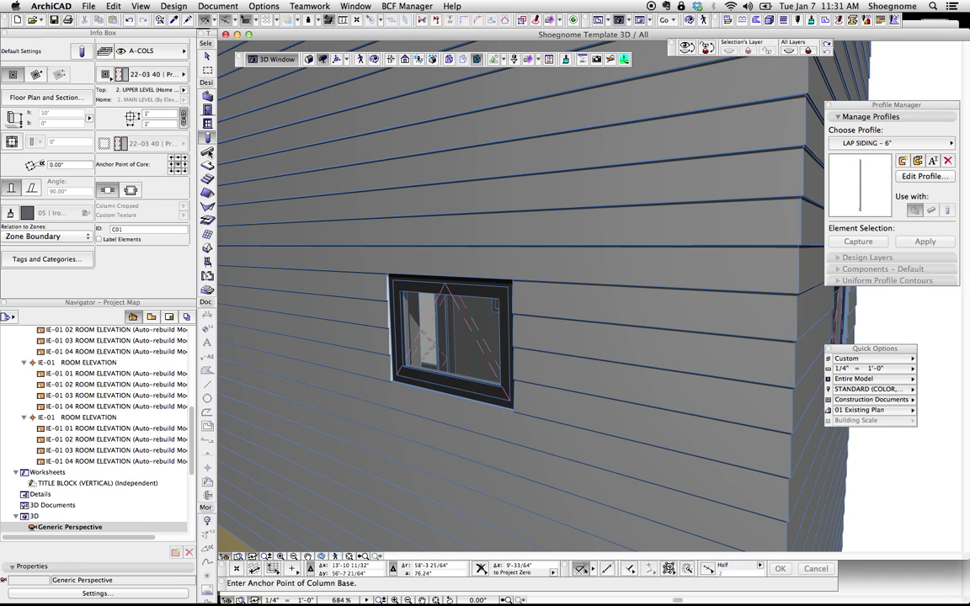
Set the Beam tool's defaults to the A-TRIM EXTERIOR layer and the Wood Trim building material.
left_click(208, 153)
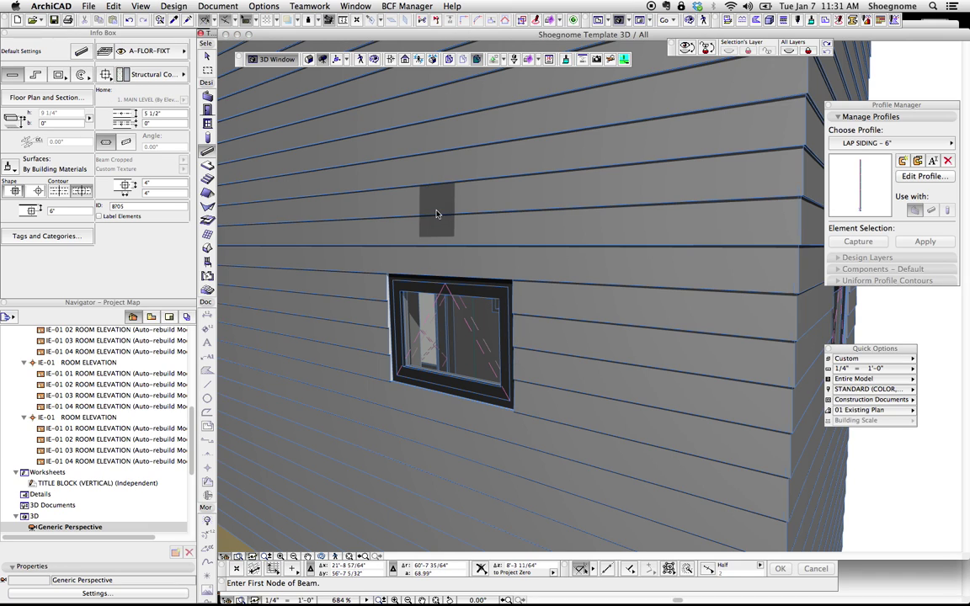
left_click(134, 49)
left_click(137, 56)
left_click(142, 51)
left_click(253, 418)
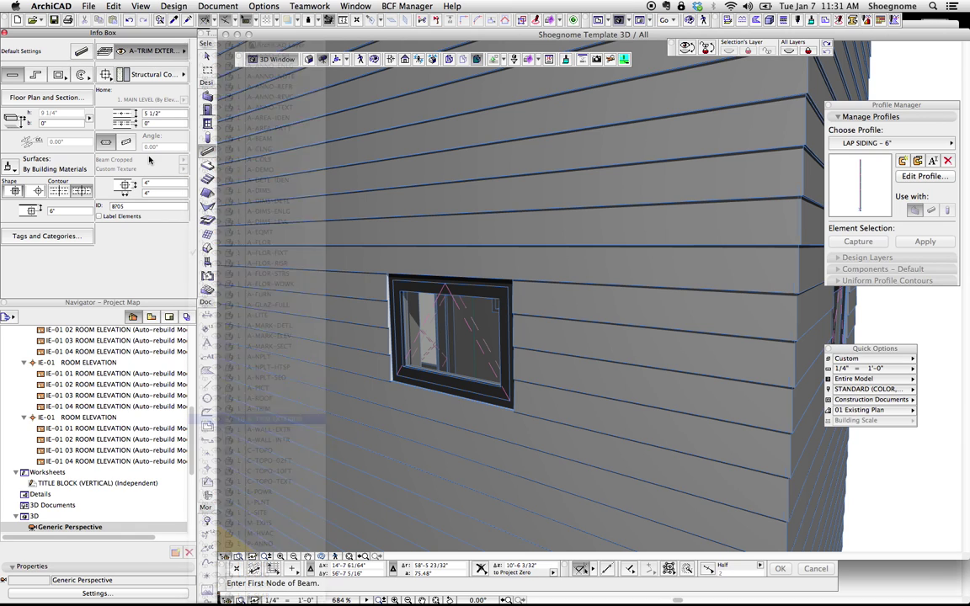
left_click(128, 76)
left_click(124, 74)
left_click(133, 77)
left_click(244, 590)
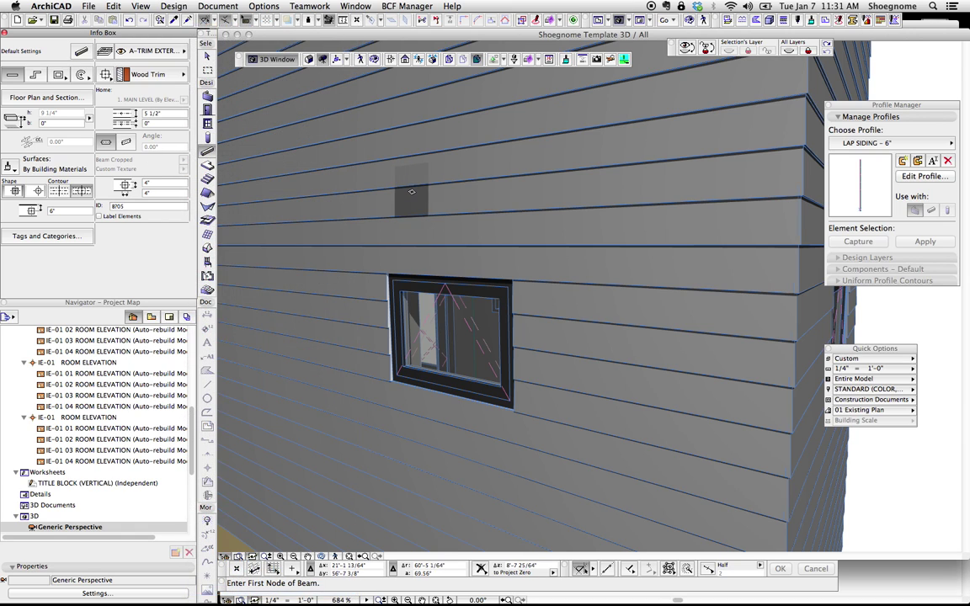
Place a horizontal Wood Trim beam about 4' long on the lap siding above the awning window.
left_click(411, 192)
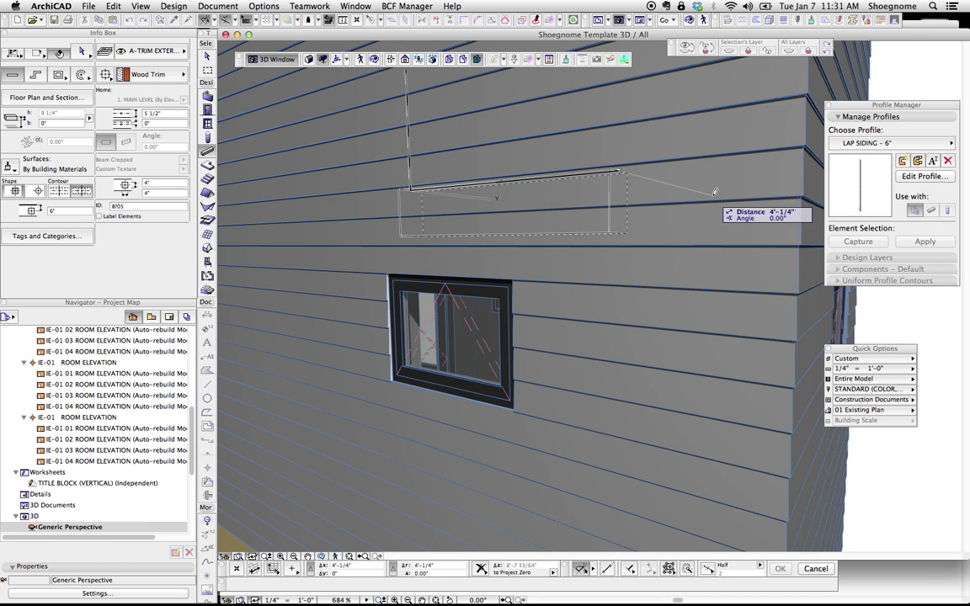
left_click(642, 172)
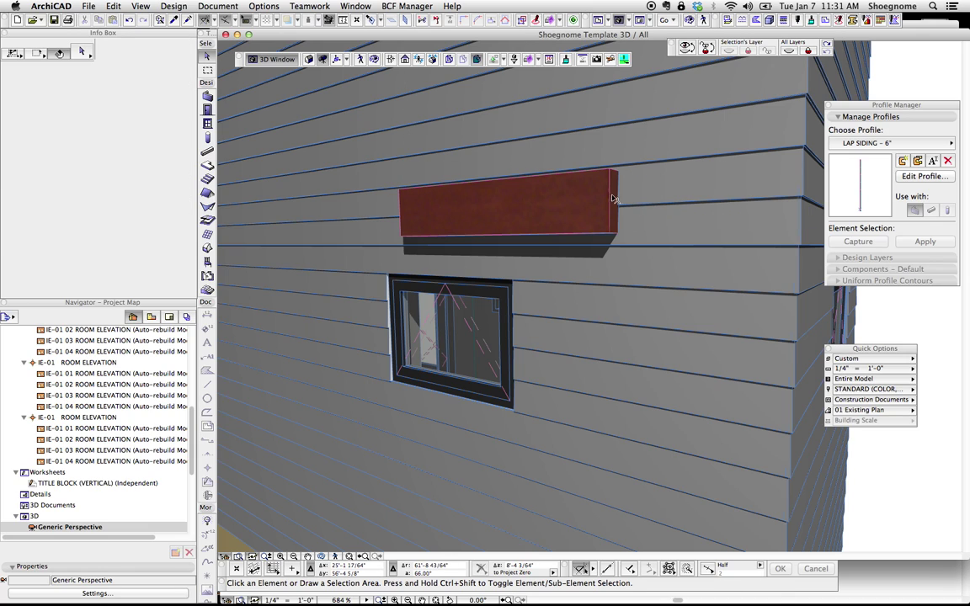
left_click(615, 199)
left_click(640, 193)
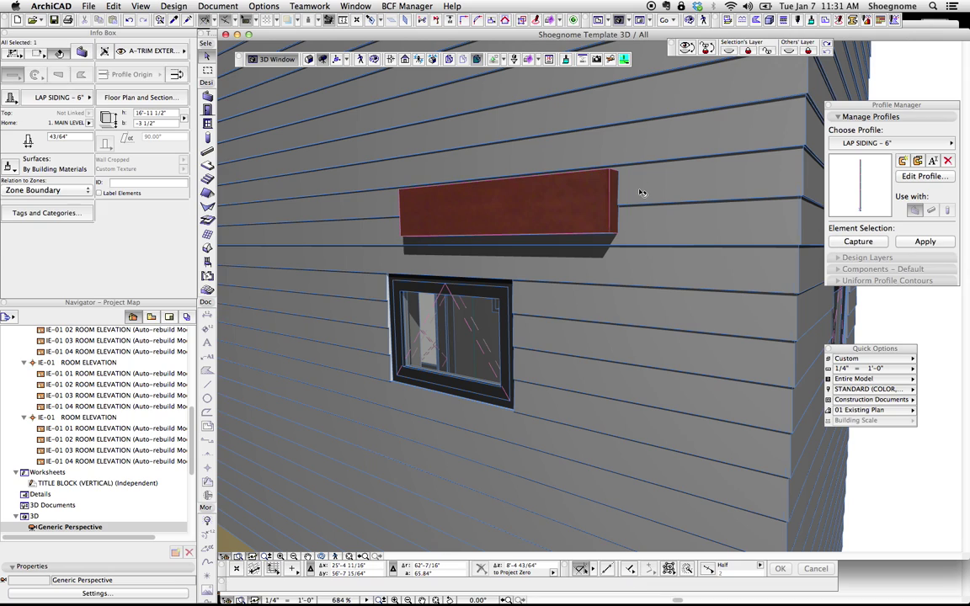
scroll(623, 184, "up", 2)
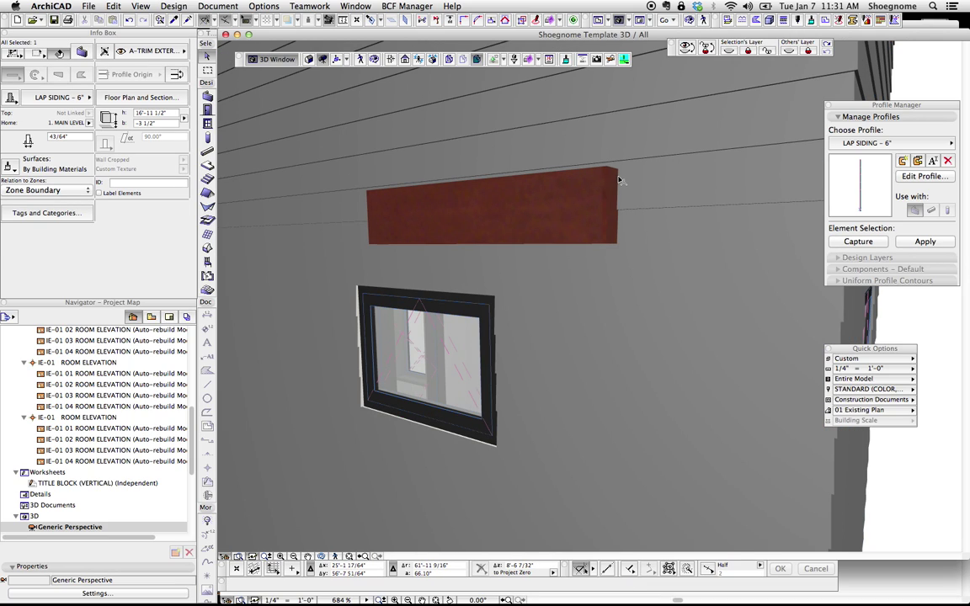
Lower the Wood Trim beam's elevation so its underside meets the head of the siding's window opening.
left_click(580, 189)
left_click(636, 193)
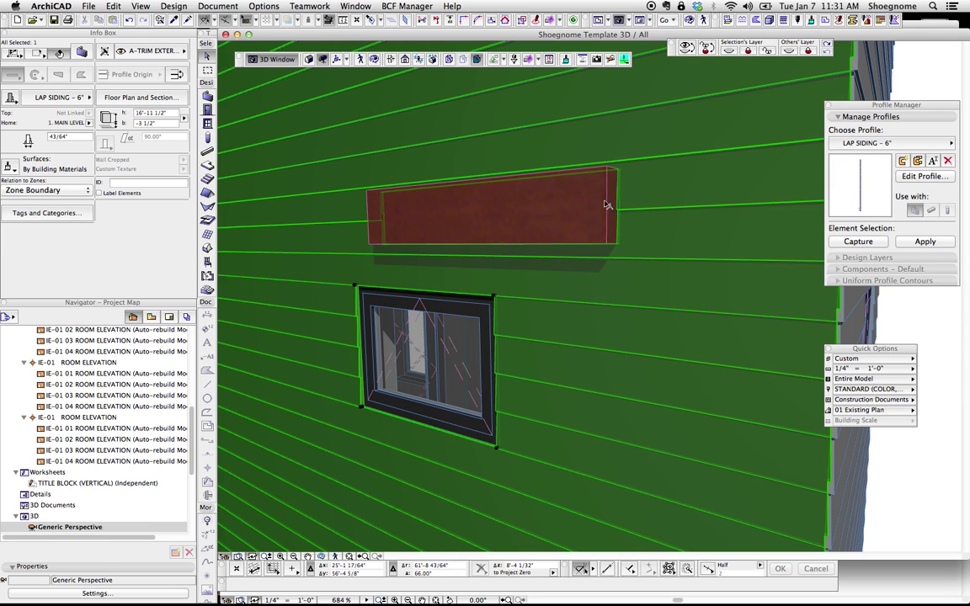
left_click(594, 216)
left_click(613, 244)
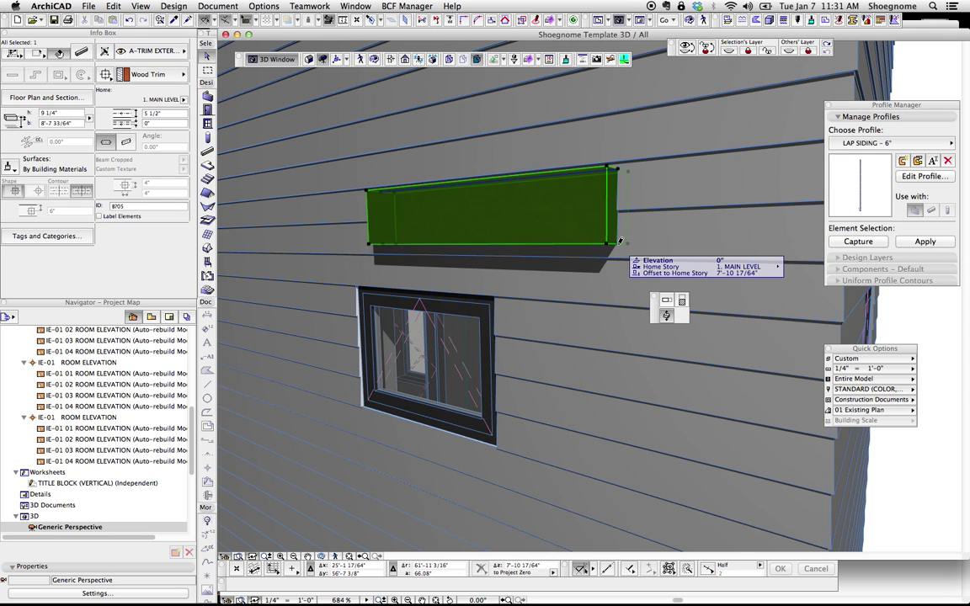
left_click(498, 297)
key("Escape")
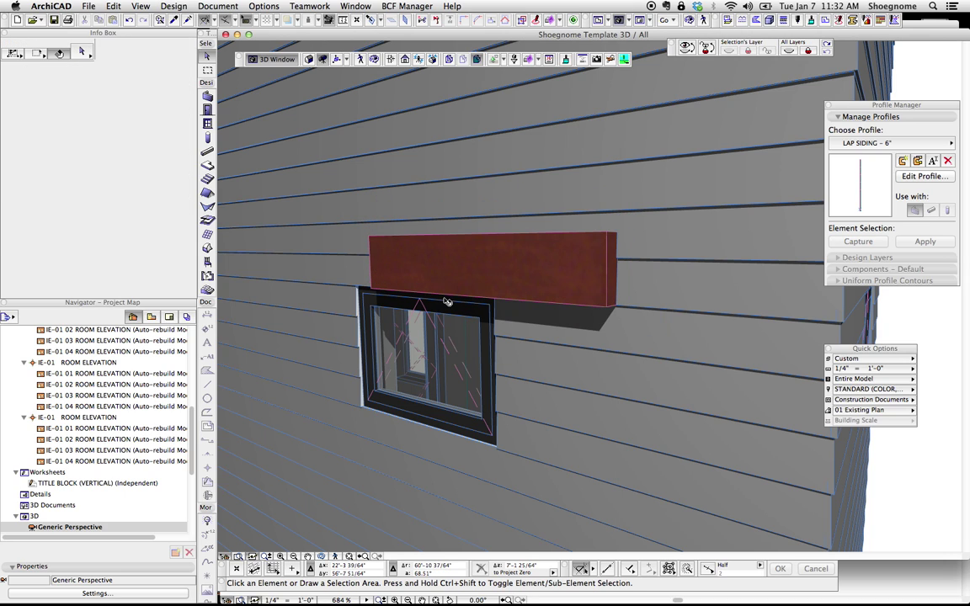
Stretch the near end of the Wood Trim beam along the siding so it extends past both sides of the awning window.
middle_click_drag(448, 300, 465, 256, "shift")
scroll(517, 287, "down", 3)
left_click(468, 258)
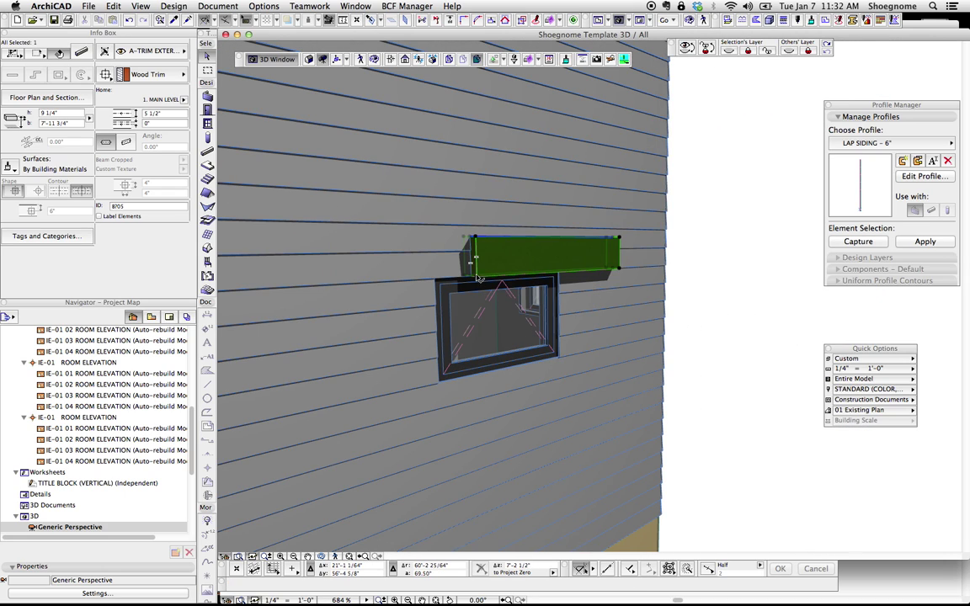
left_click(476, 277)
left_click(512, 338)
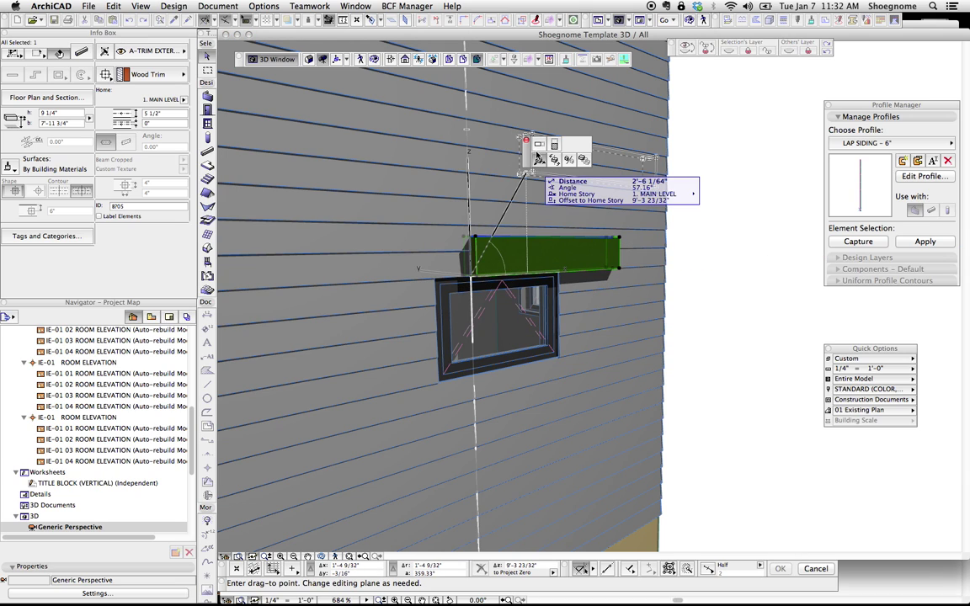
left_click(362, 253)
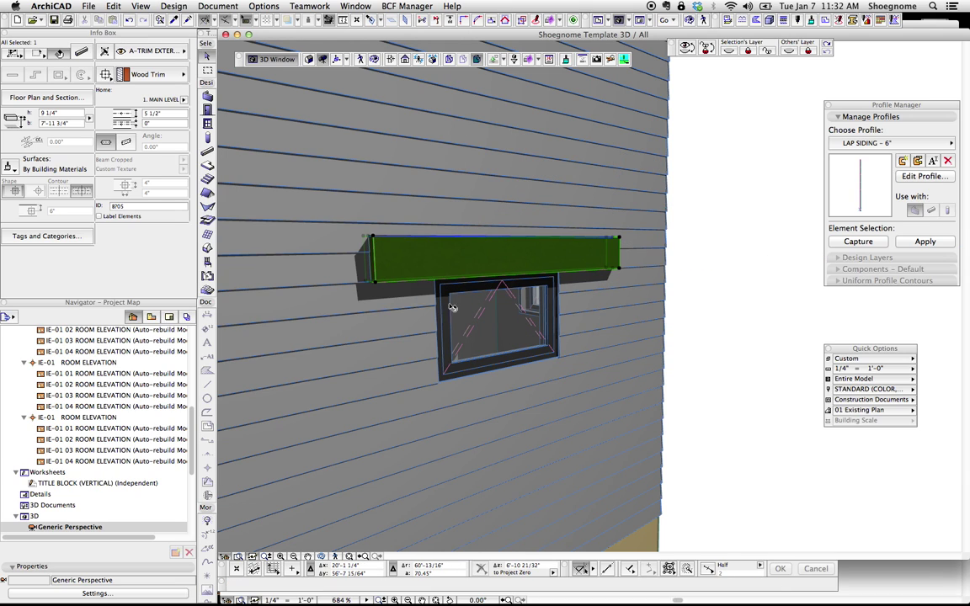
key("Escape")
middle_click_drag(457, 298, 424, 287, "shift")
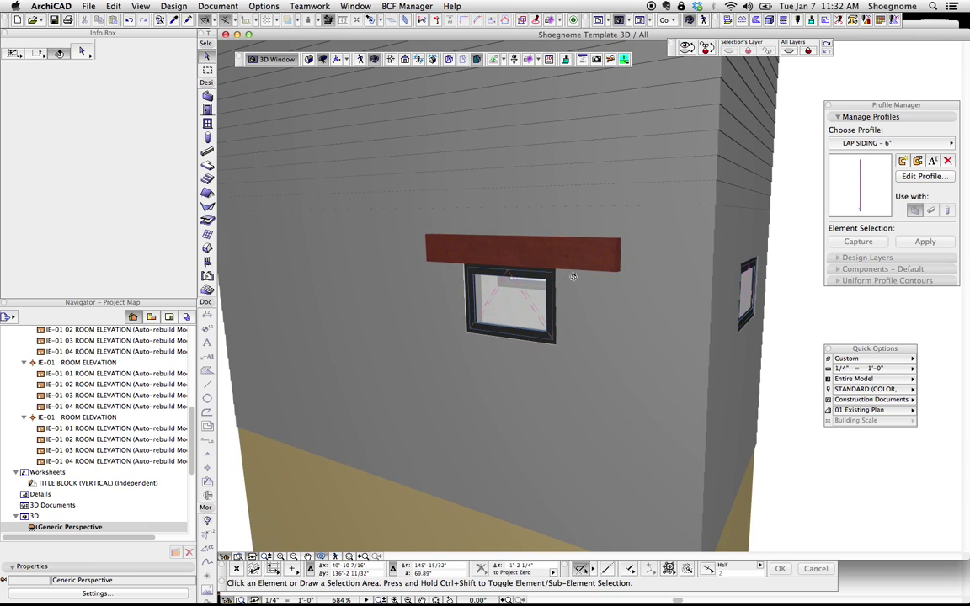
Switch to the Cypress project in ArchiCAD 16, inspect its courtyard lap siding wall around the windows, and return to the template project.
mouse_move(539, 600)
left_click(599, 584)
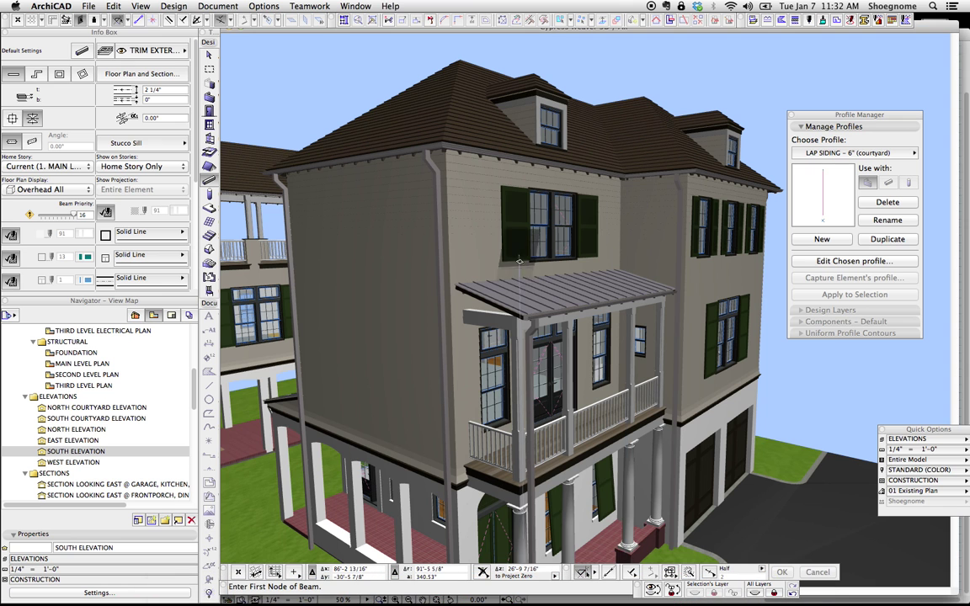
scroll(519, 262, "up", 3)
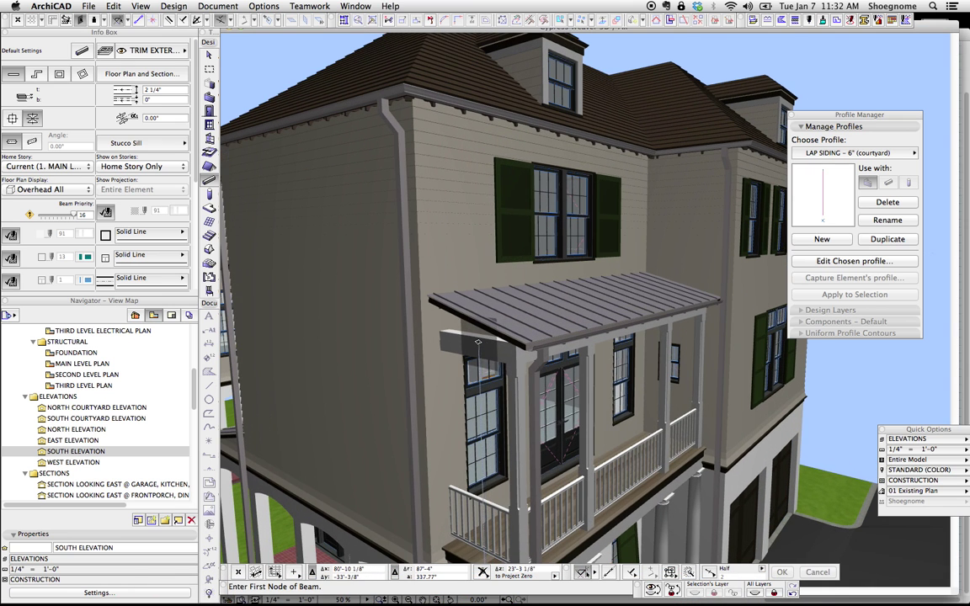
middle_click_drag(508, 352, 613, 307, "shift")
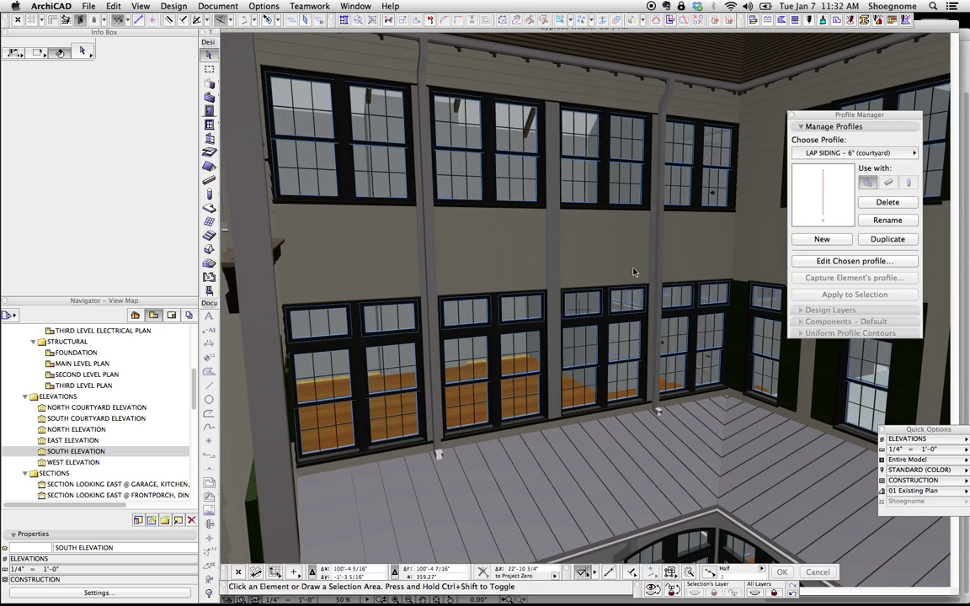
left_click(631, 269)
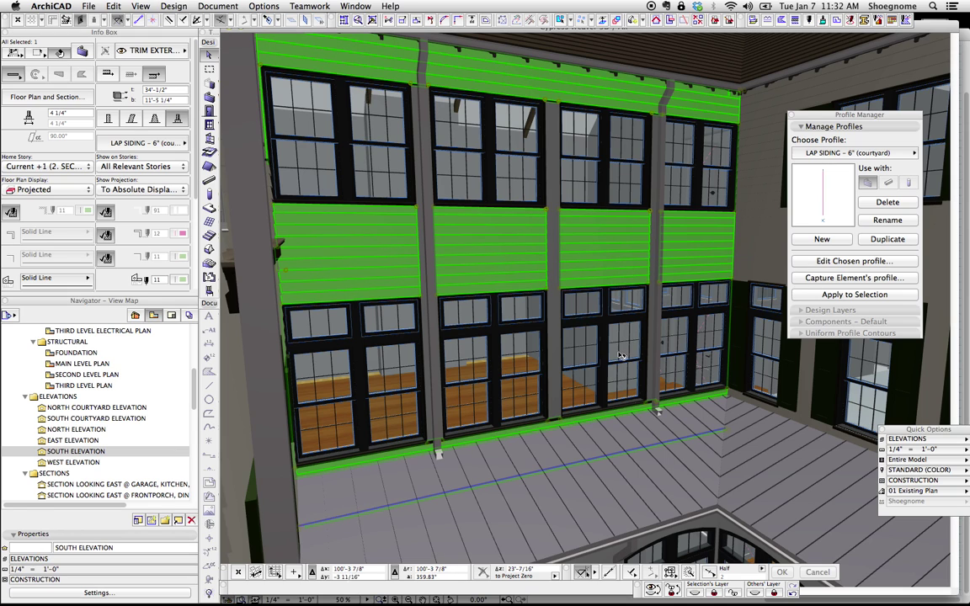
key("Escape")
mouse_move(595, 601)
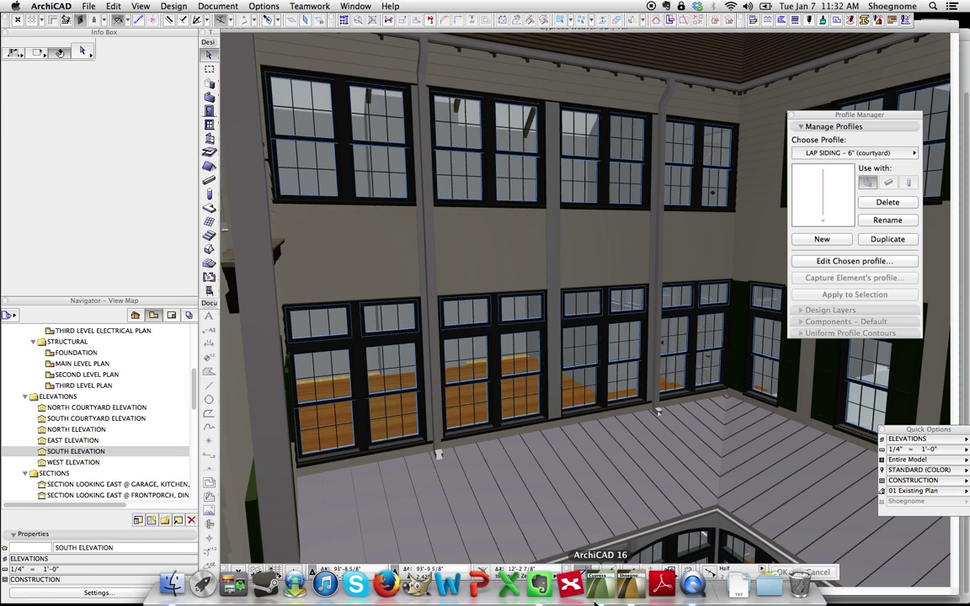
left_click(569, 590)
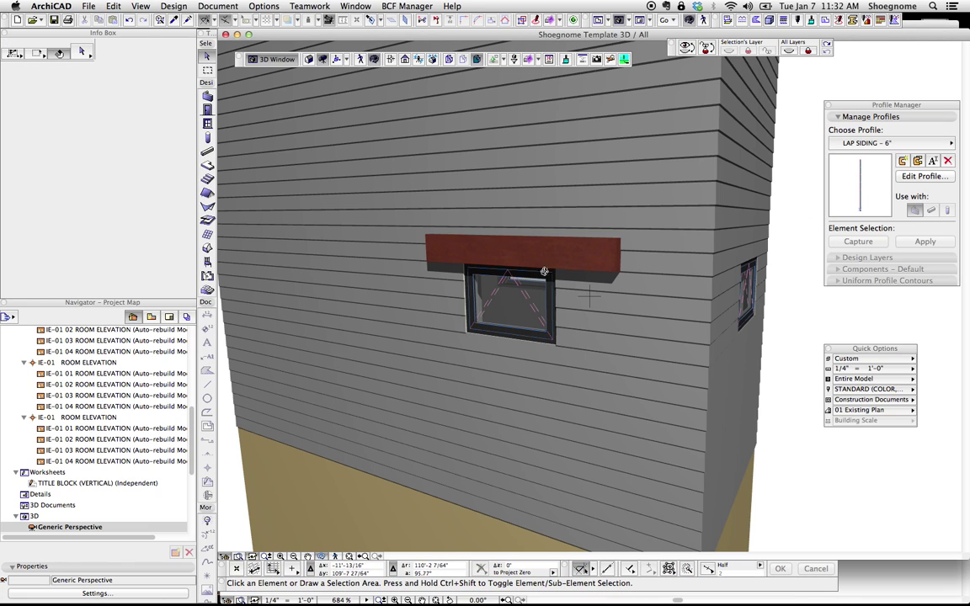